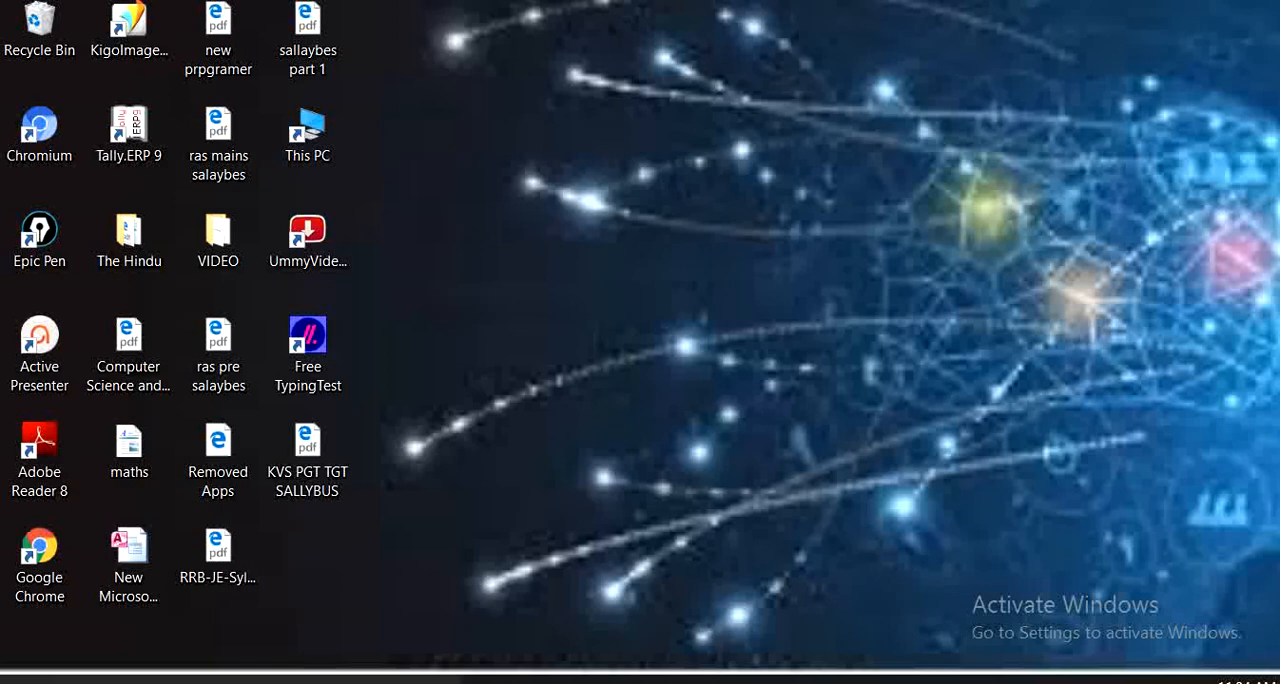
Start Microsoft Word 2010 from the most used programs and close it again.
{"action": "left_click", "coordinate": [22, 680]}
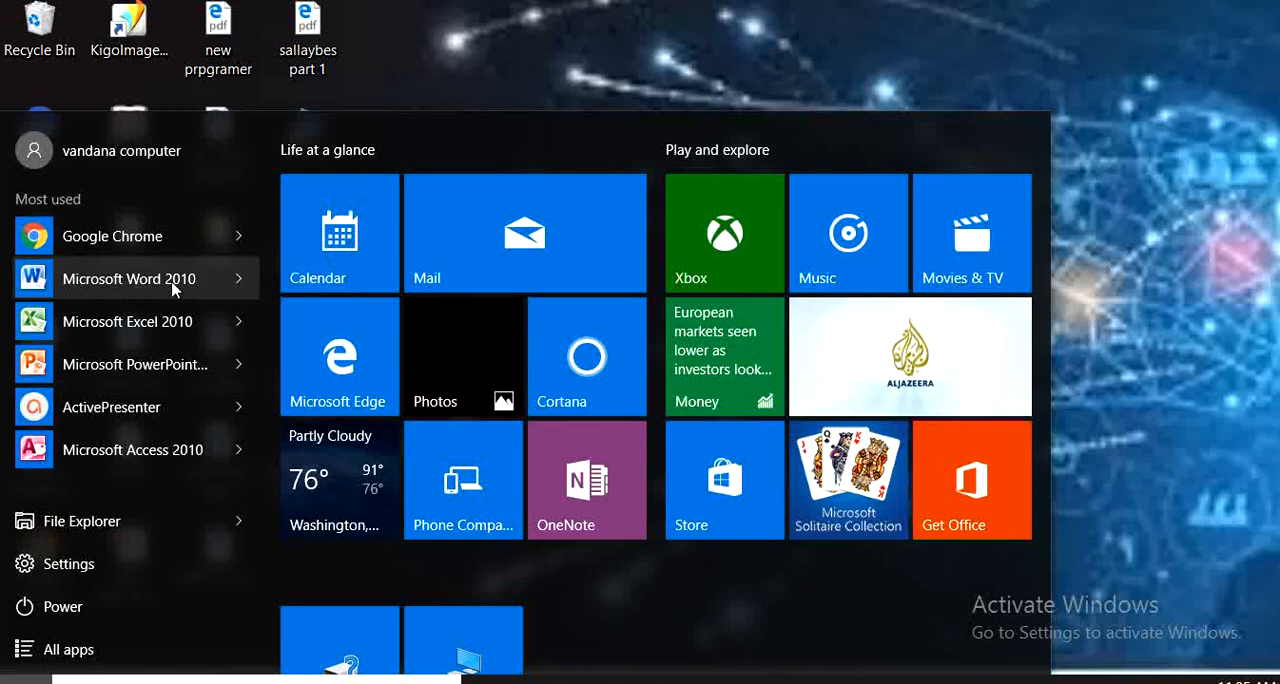
{"action": "left_click", "coordinate": [182, 290]}
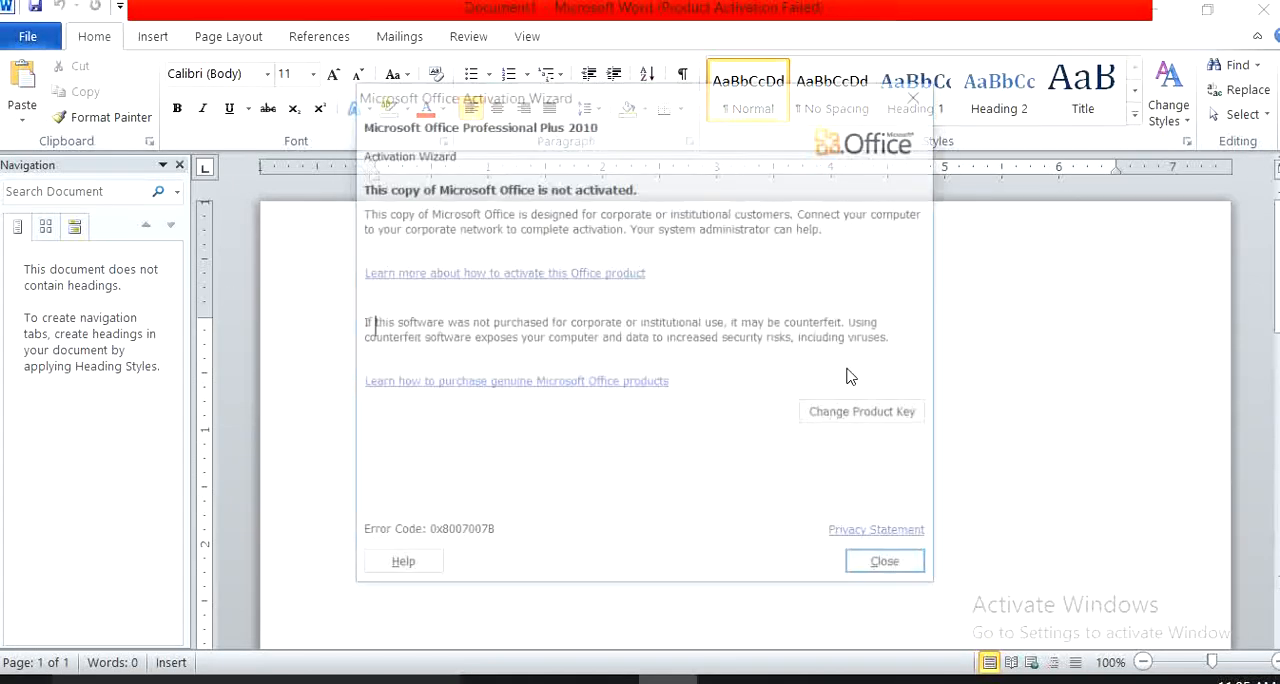
{"action": "left_click", "coordinate": [888, 566]}
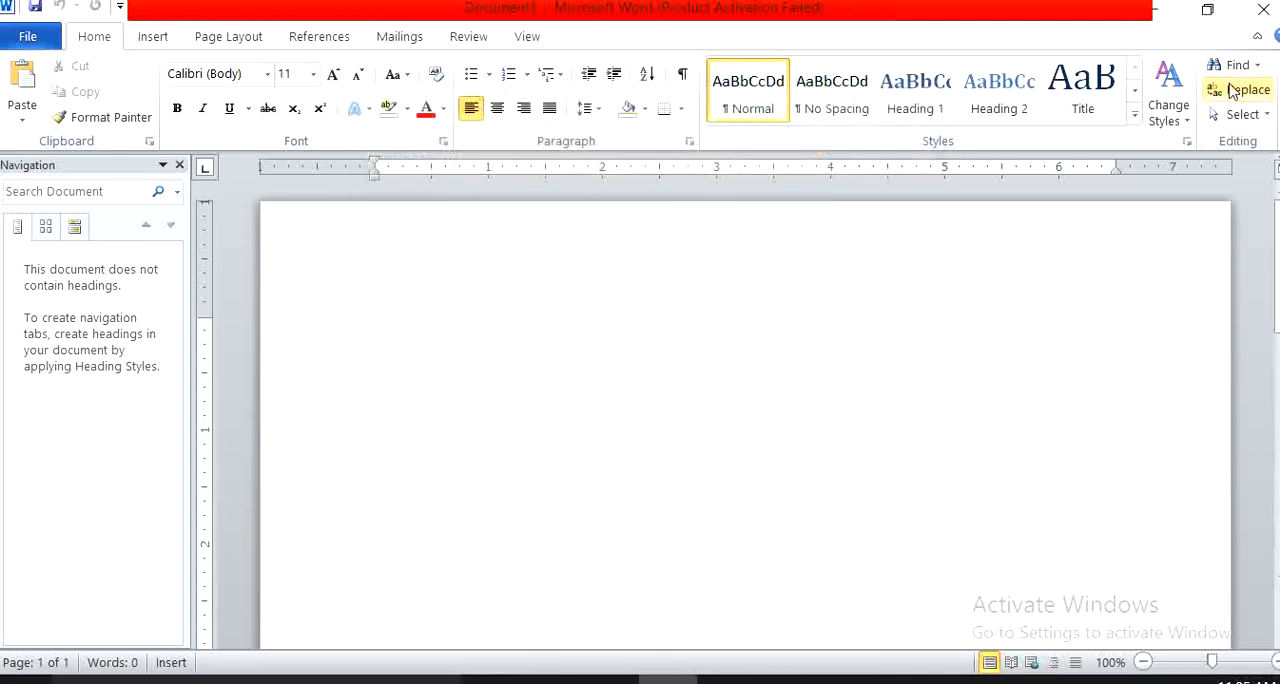
{"action": "left_click", "coordinate": [1263, 9]}
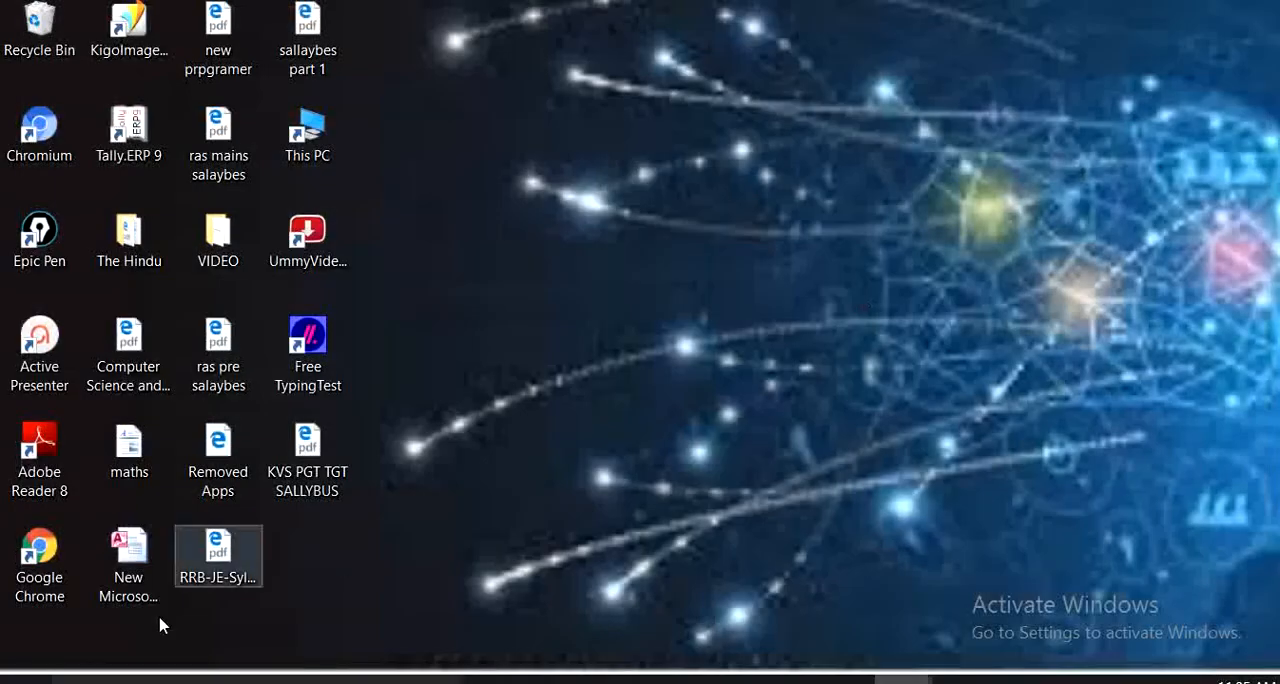
Search Windows for winword.exe and run it to start Microsoft Word 2010.
{"action": "left_click", "coordinate": [160, 680]}
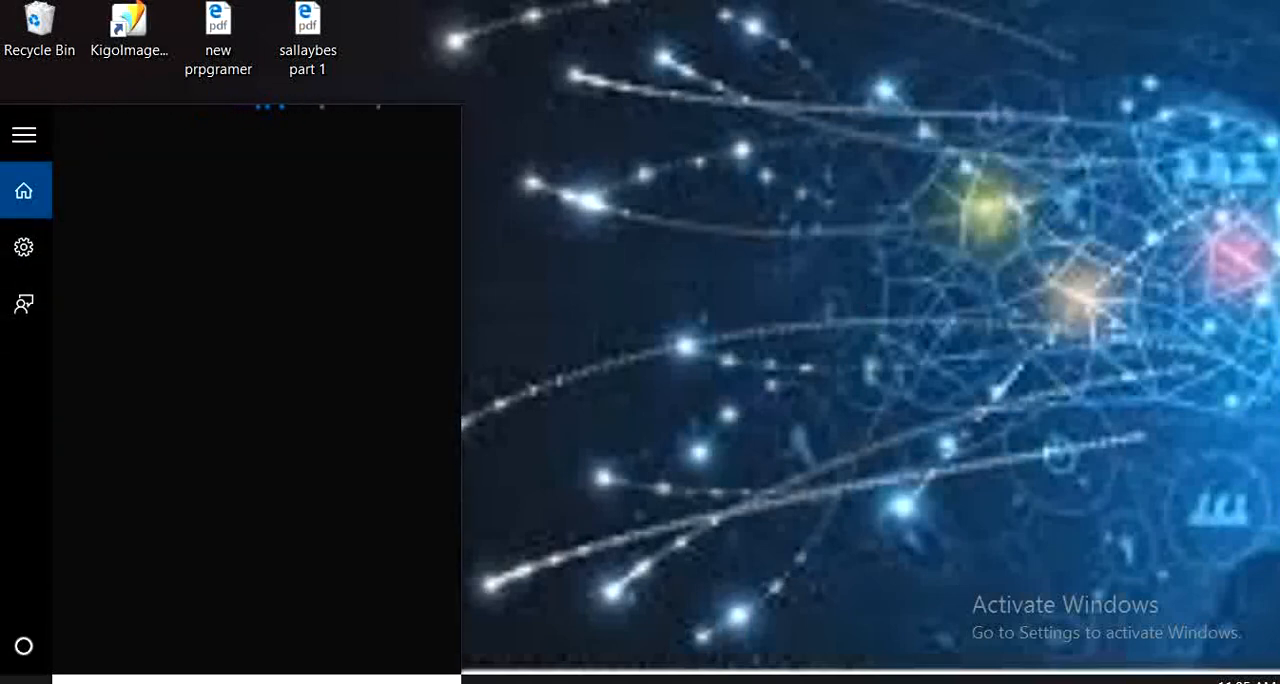
{"action": "type", "text": "w"}
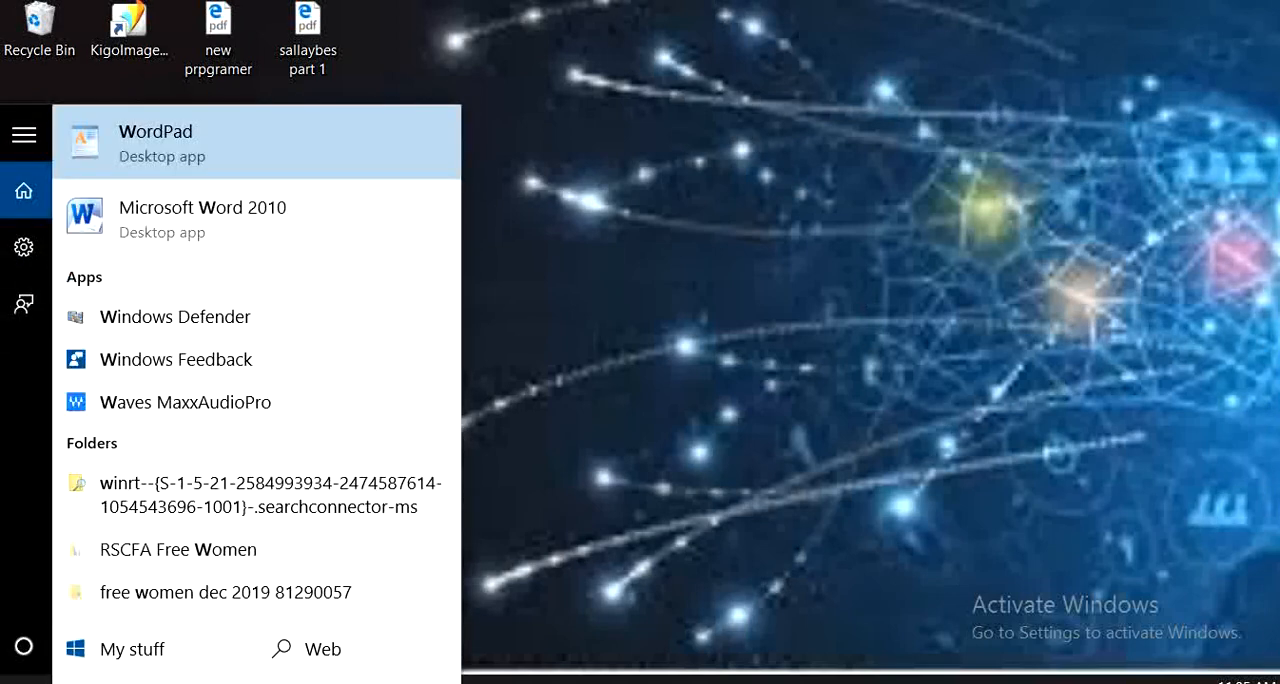
{"action": "type", "text": "inw"}
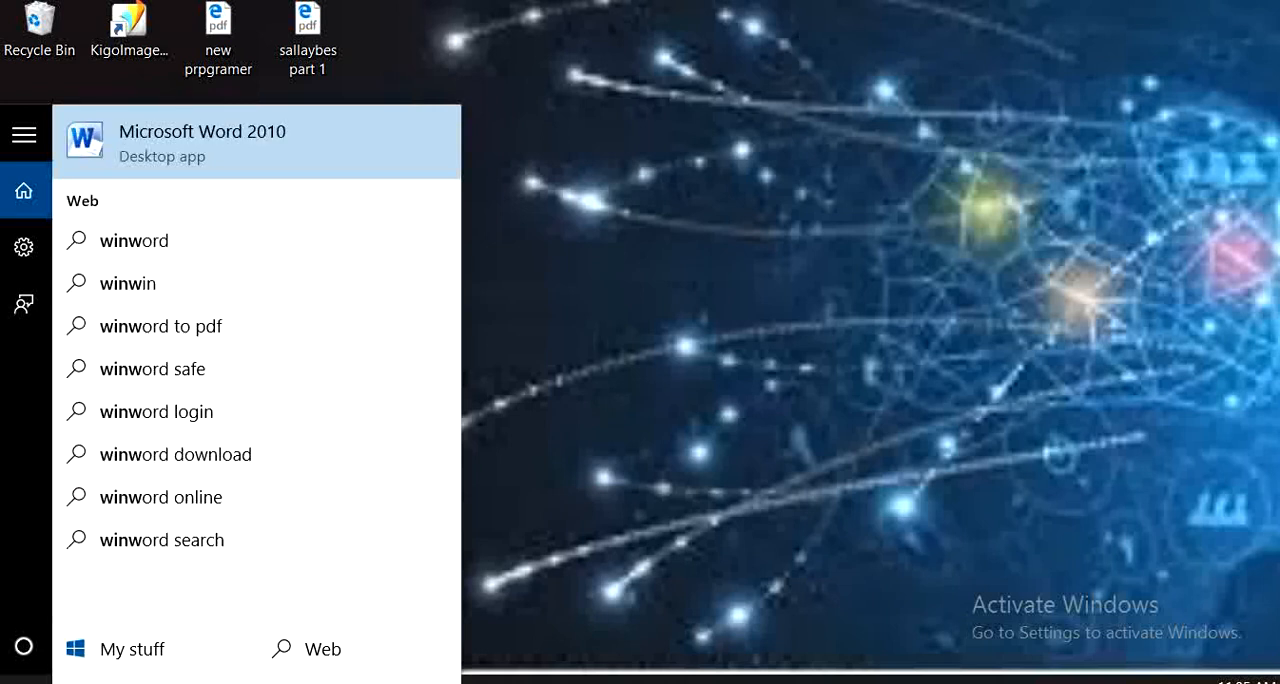
{"action": "type", "text": "ord"}
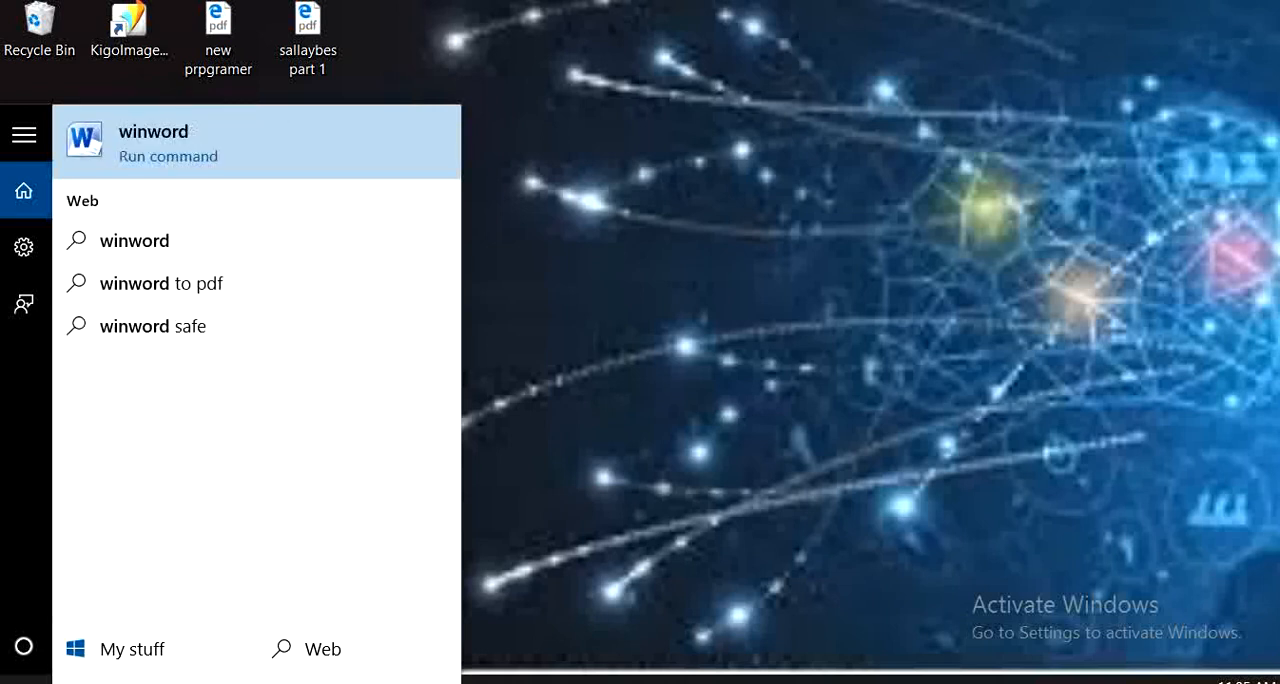
{"action": "type", "text": "."}
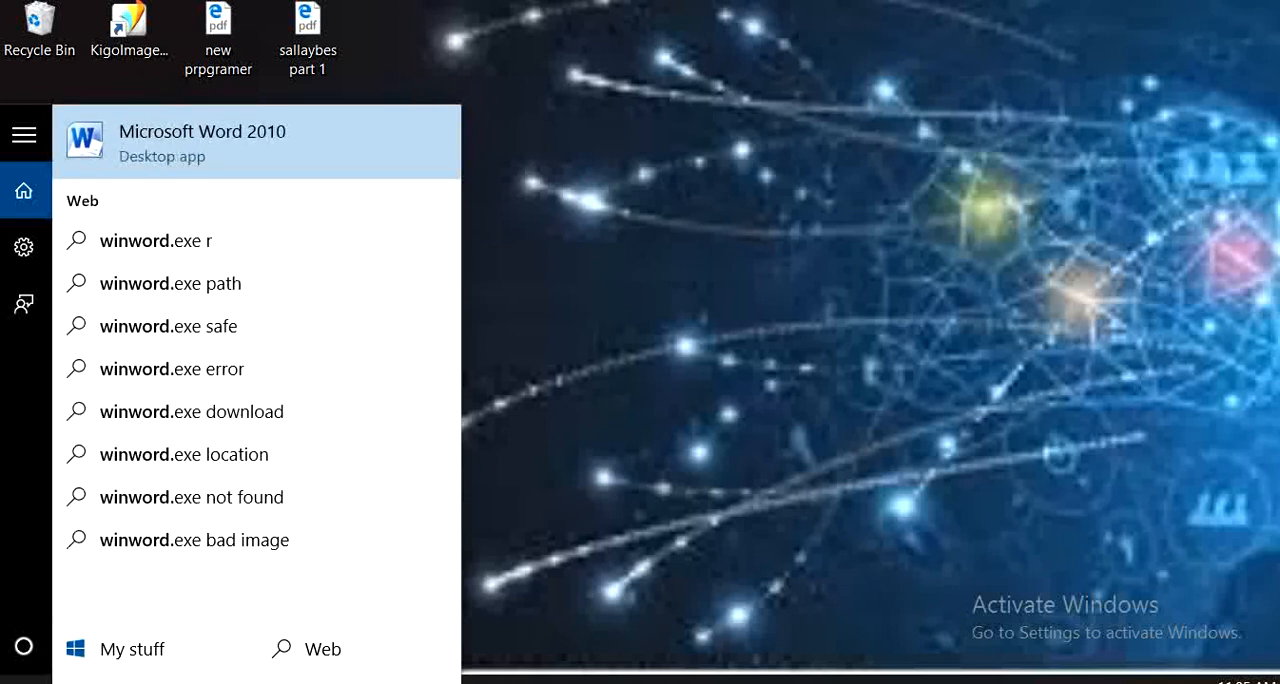
{"action": "type", "text": "exe"}
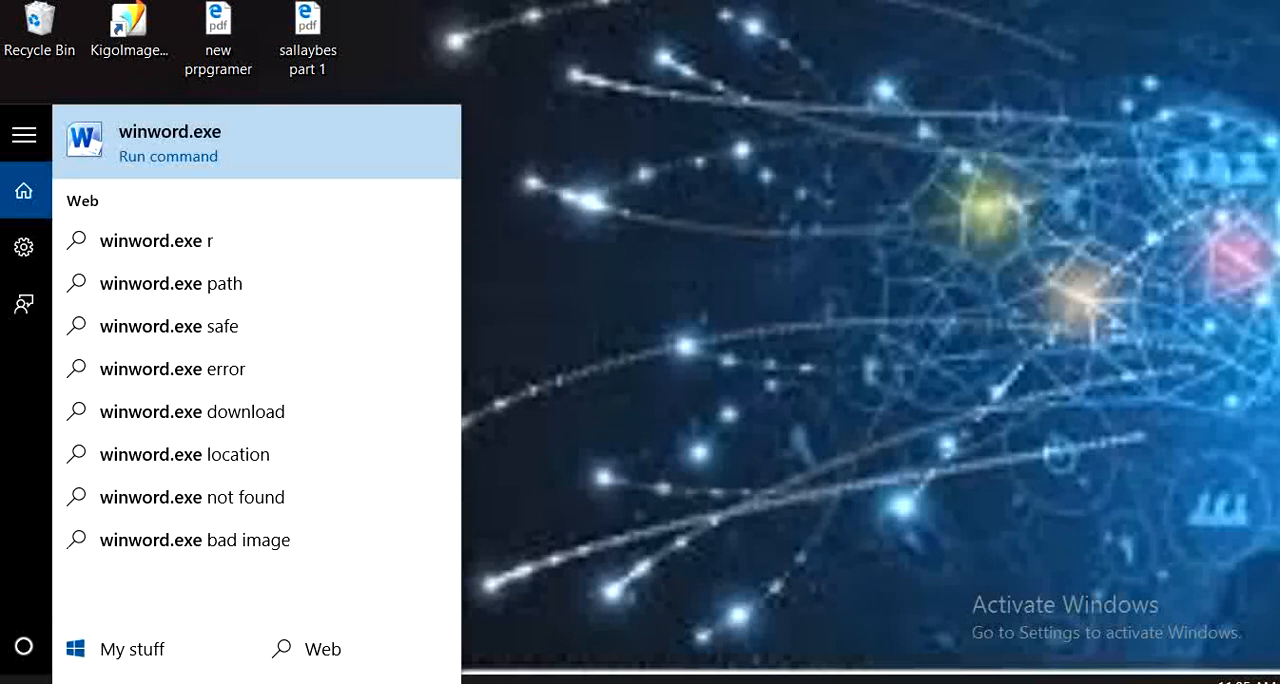
{"action": "key", "text": "Return"}
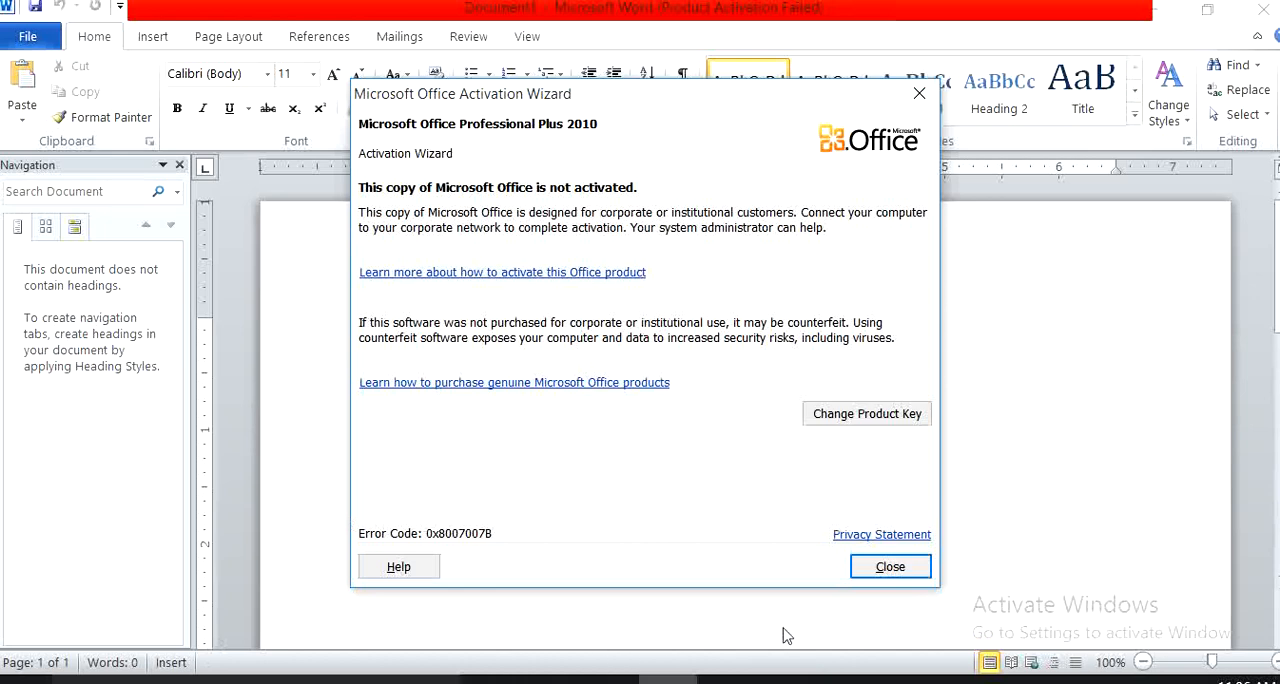
Dismiss the Office activation wizard and close the Navigation pane beside the blank document.
{"action": "left_click", "coordinate": [885, 570]}
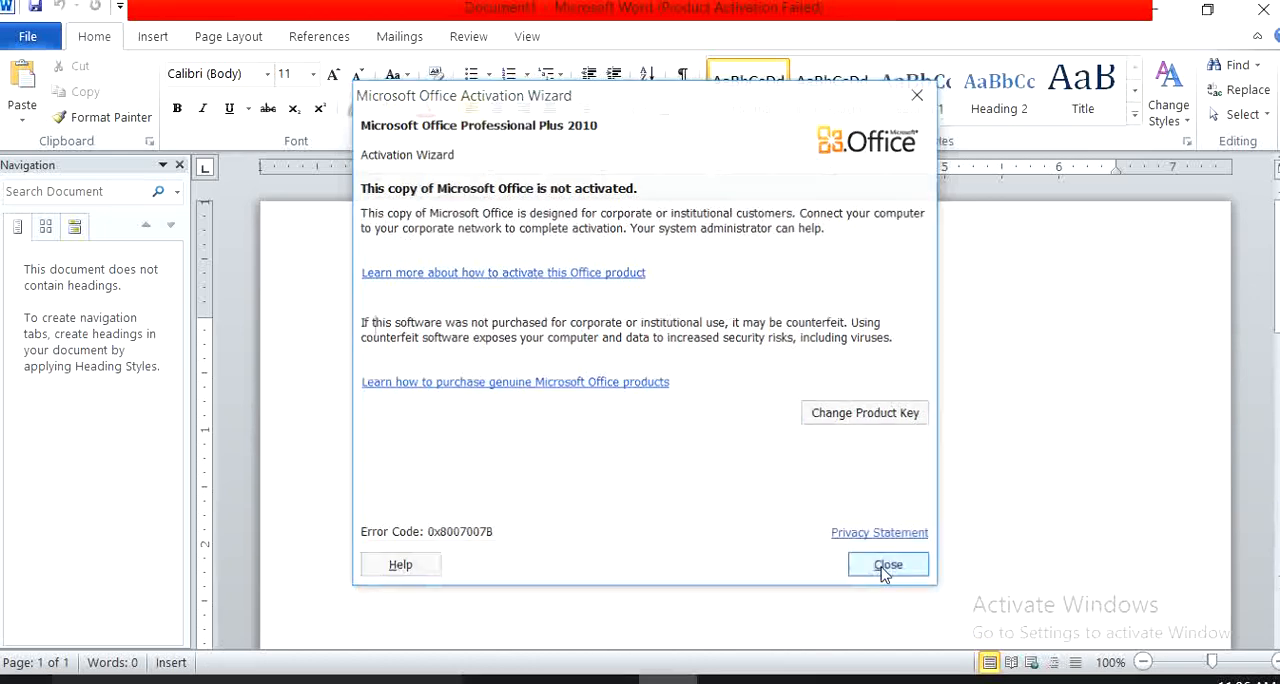
{"action": "left_click", "coordinate": [180, 168]}
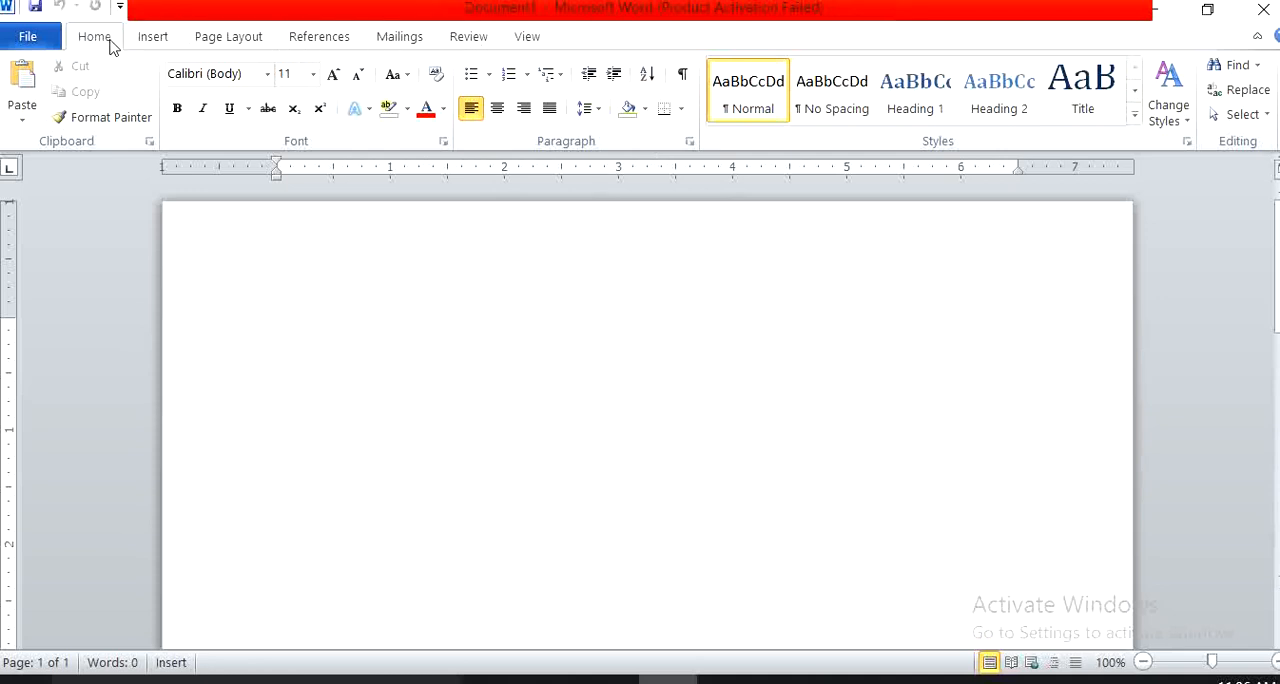
Examine the insert, page layout and home commands, the file options with recent documents, and the full blank page.
{"action": "left_click", "coordinate": [151, 39]}
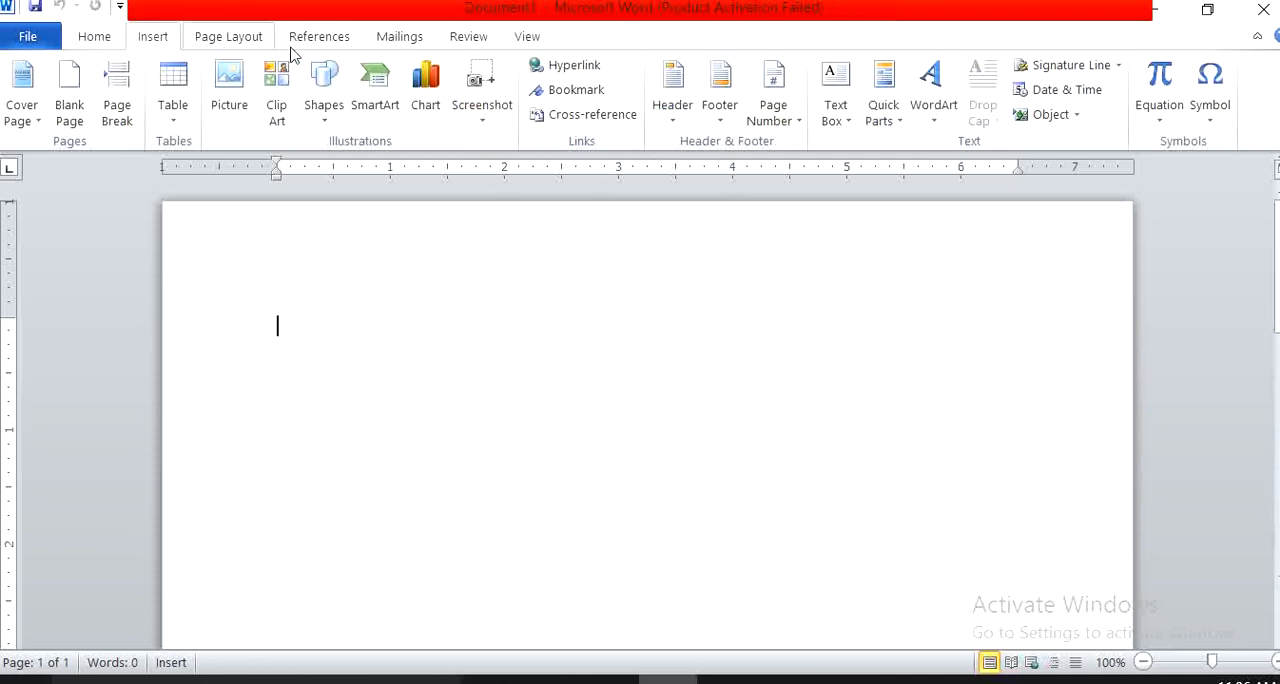
{"action": "scroll", "coordinate": [395, 38], "scroll_direction": "down", "scroll_amount": 1}
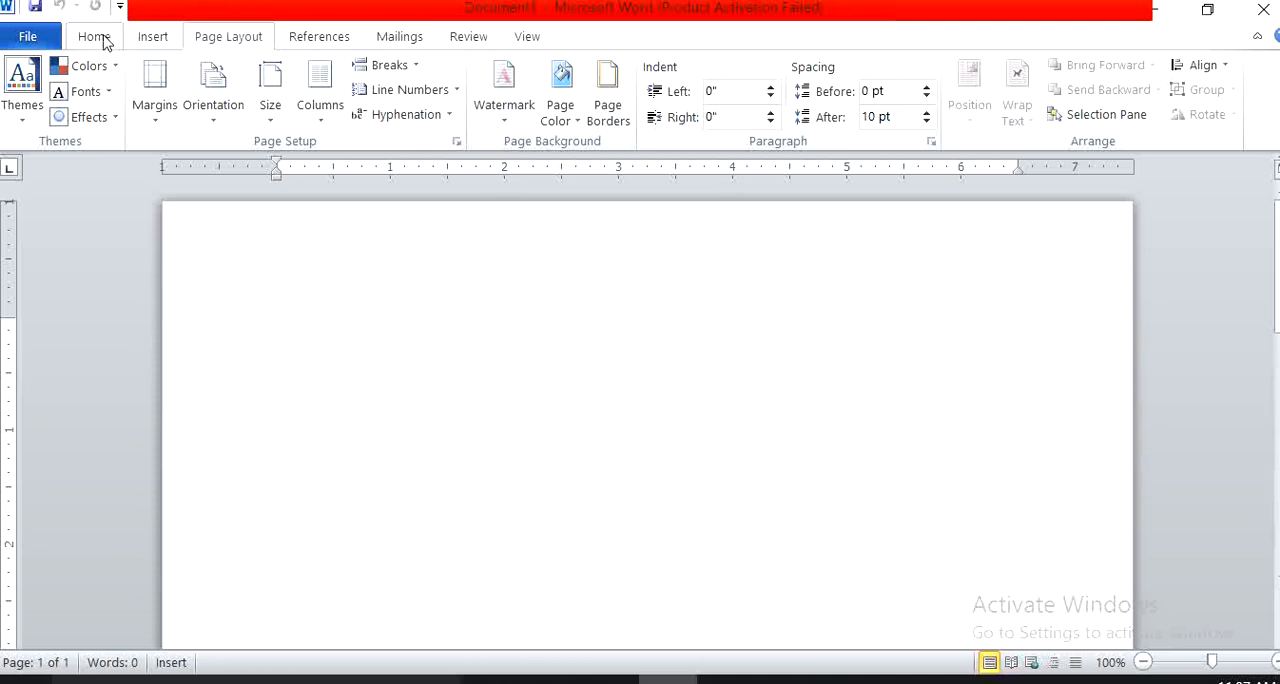
{"action": "left_click", "coordinate": [94, 37]}
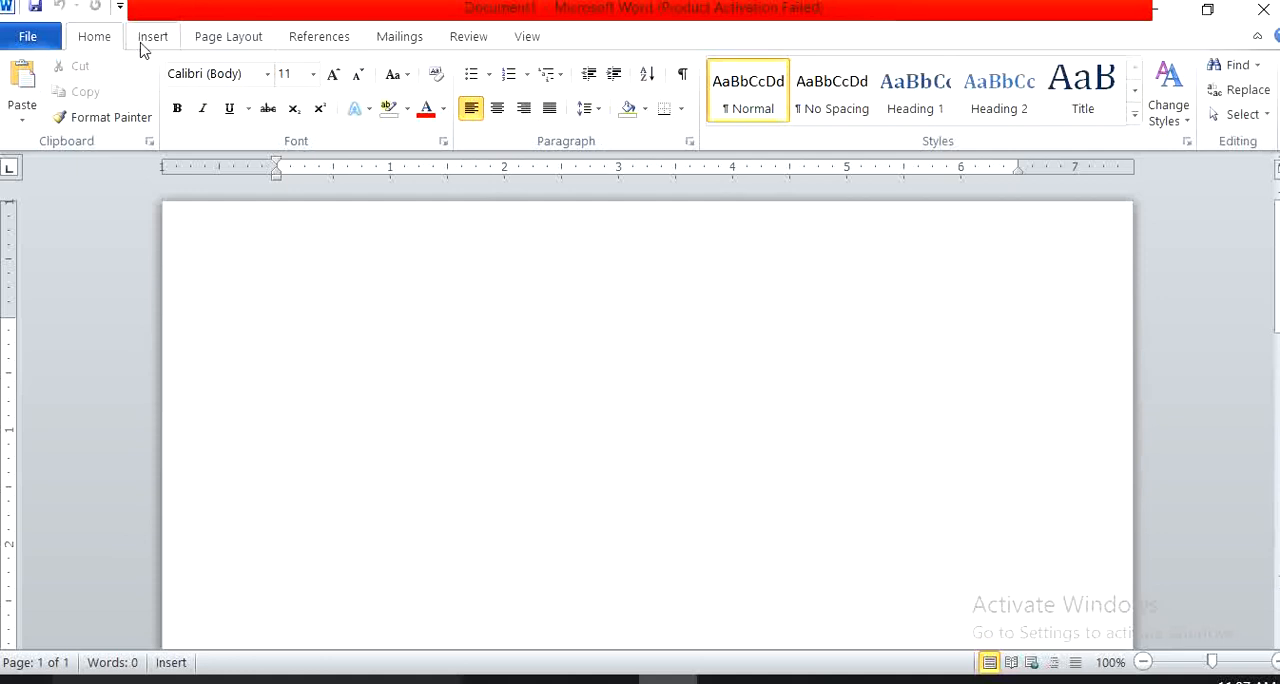
{"action": "left_click", "coordinate": [28, 37]}
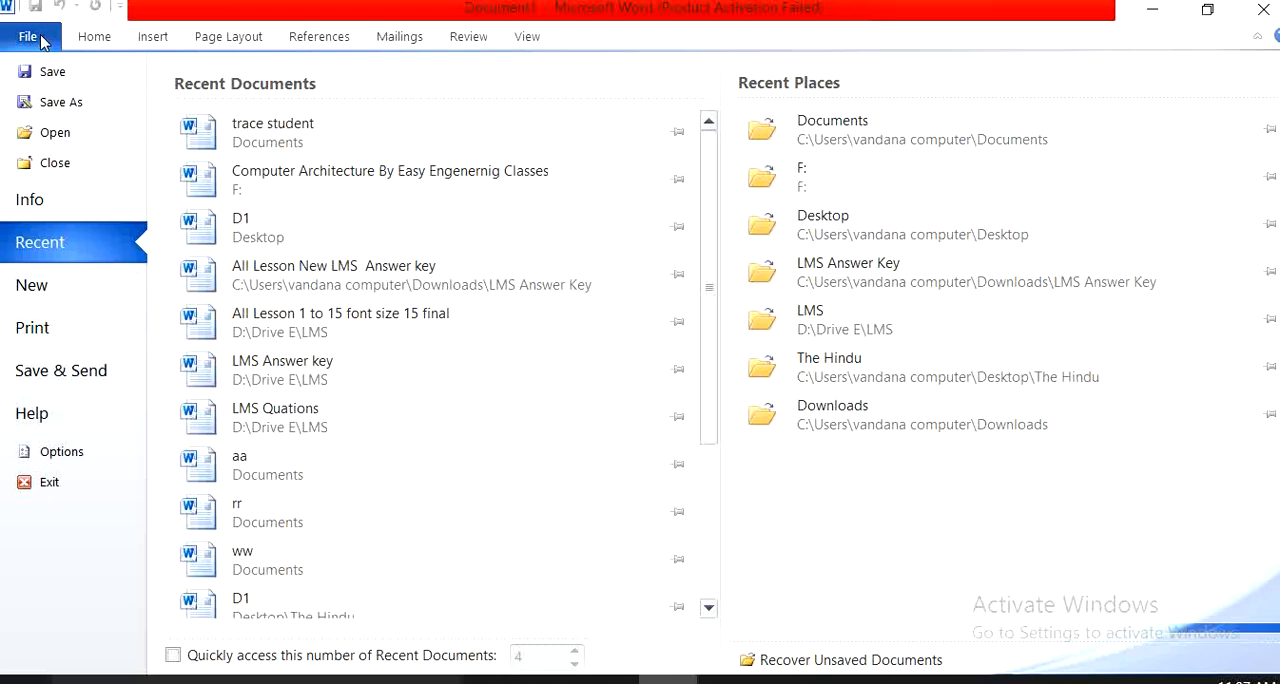
{"action": "left_click", "coordinate": [41, 43]}
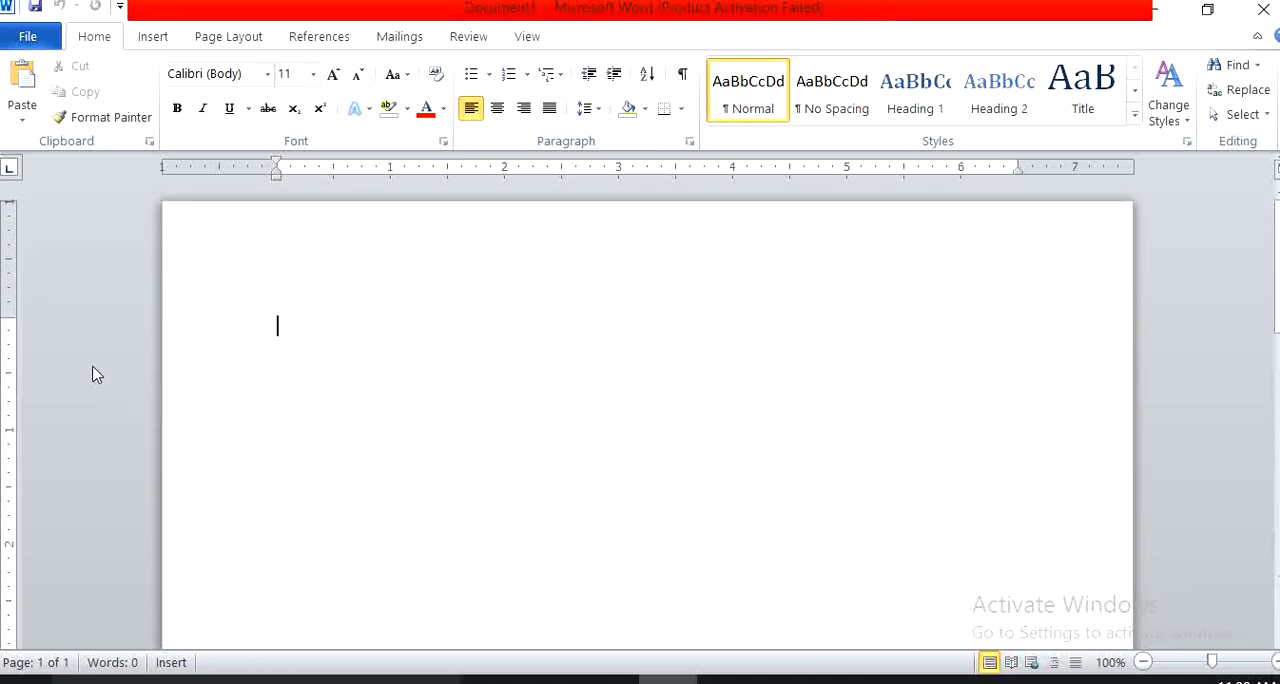
{"action": "scroll", "coordinate": [171, 414], "scroll_direction": "down", "scroll_amount": 10}
{"action": "scroll", "coordinate": [5, 588], "scroll_direction": "down", "scroll_amount": 2}
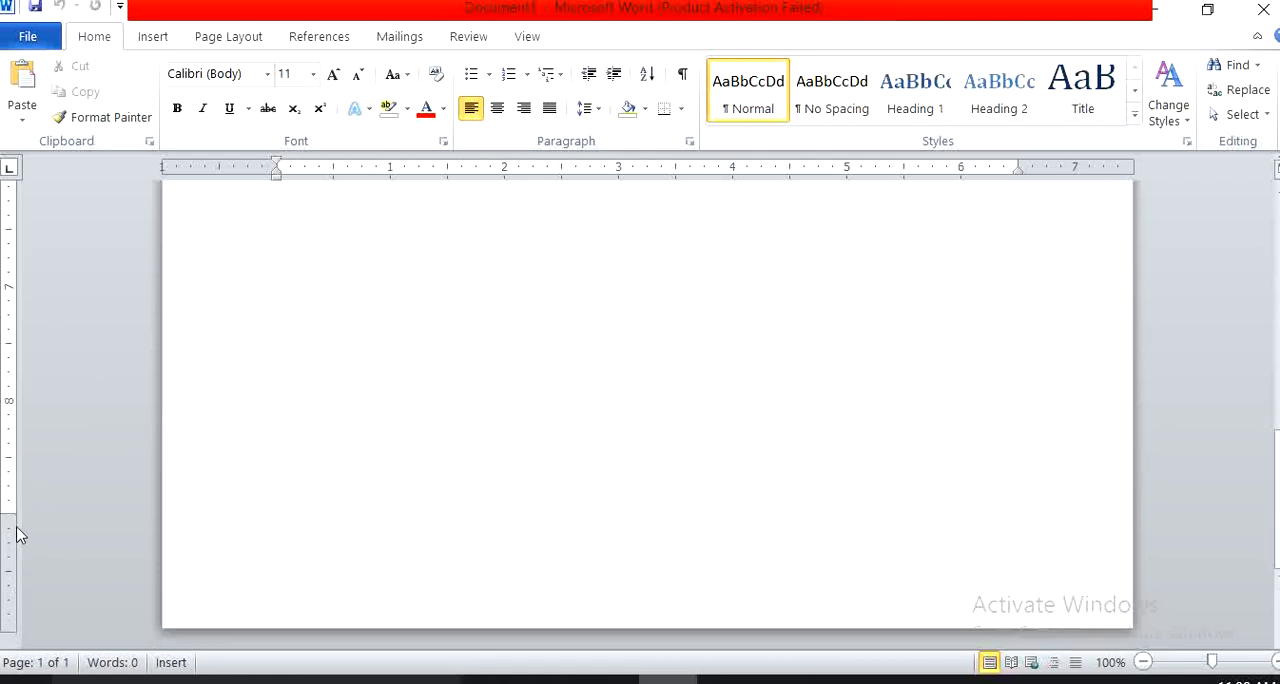
{"action": "scroll", "coordinate": [374, 461], "scroll_direction": "up", "scroll_amount": 12}
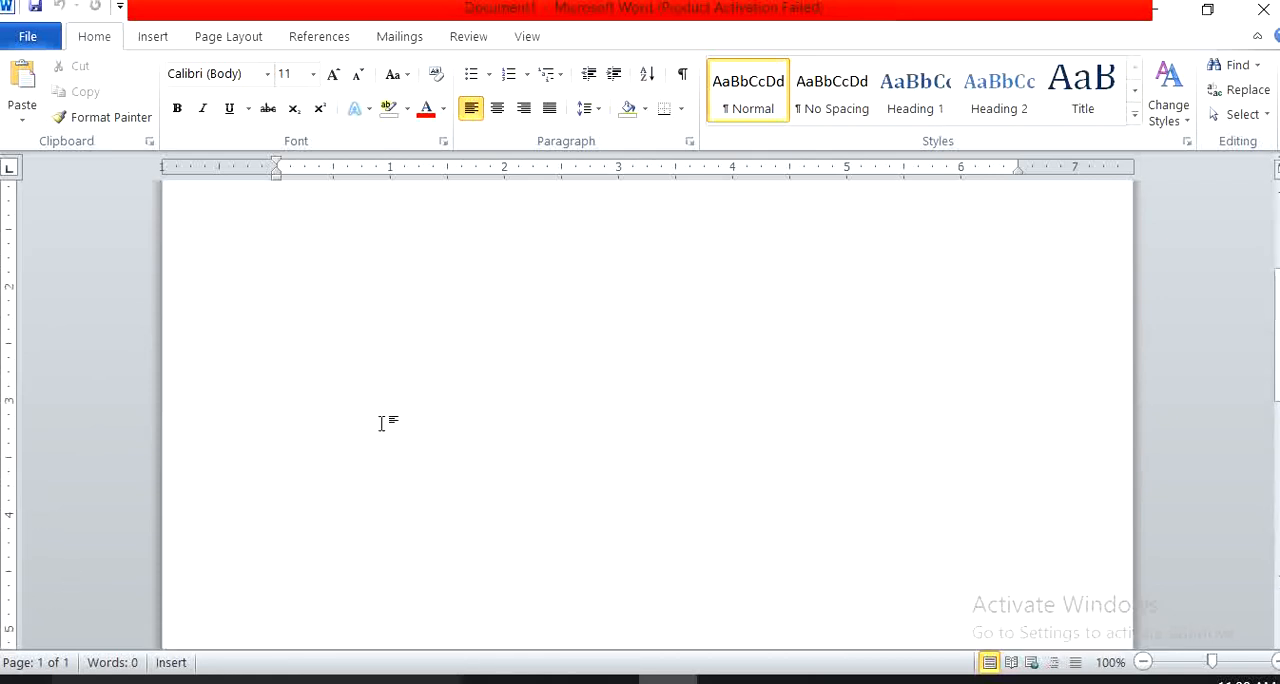
{"action": "scroll", "coordinate": [391, 397], "scroll_direction": "up", "scroll_amount": 1}
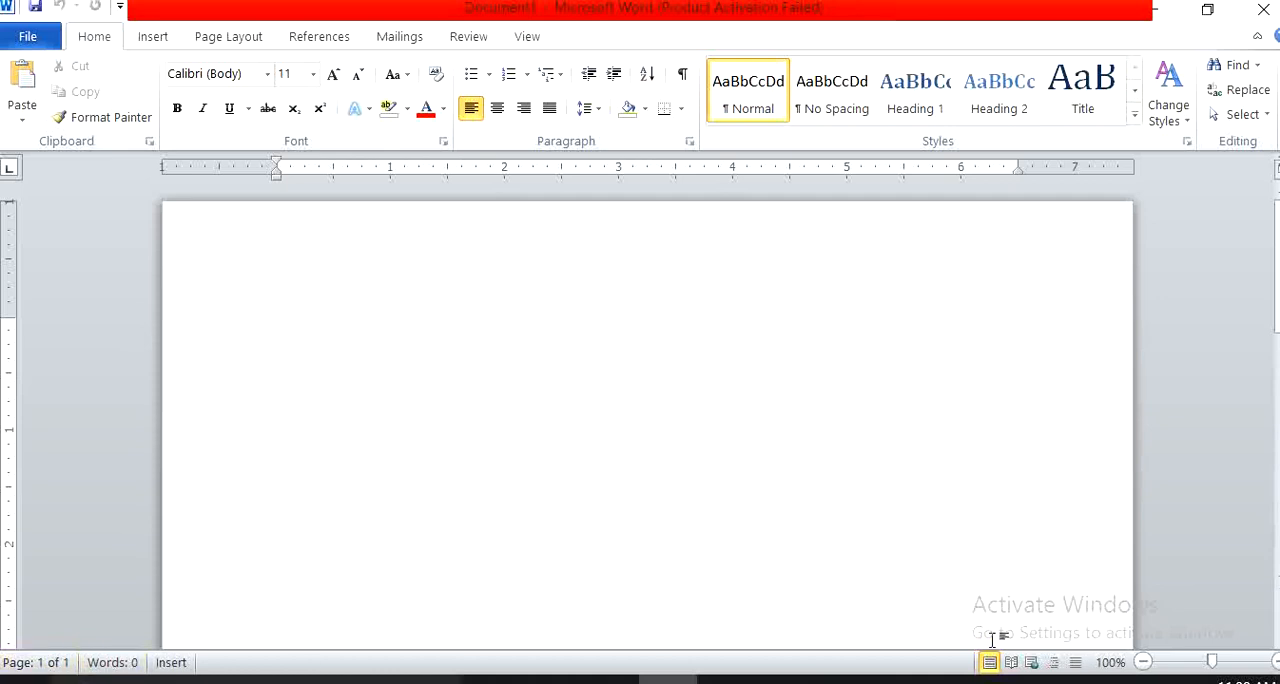
Zoom the page out to 80%, back to 100%, and out again to 90%.
{"action": "left_click", "coordinate": [1143, 662]}
{"action": "left_click", "coordinate": [1143, 662]}
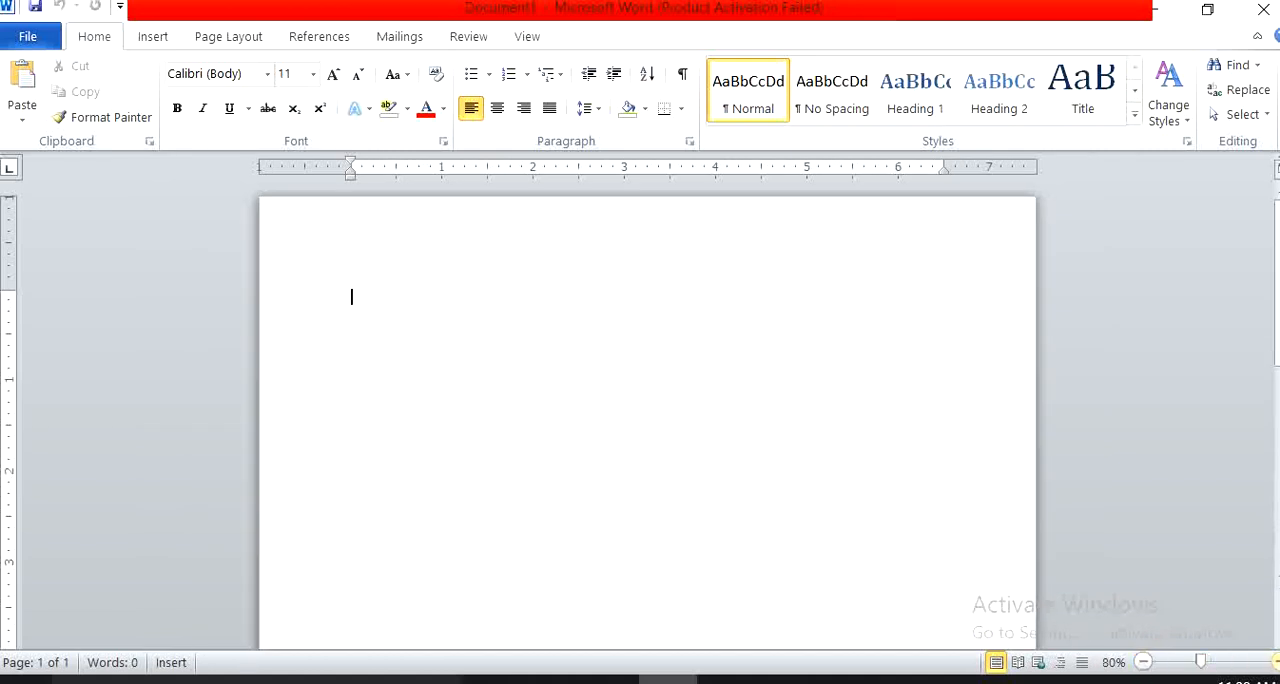
{"action": "left_click", "coordinate": [1276, 662]}
{"action": "left_click", "coordinate": [1276, 662]}
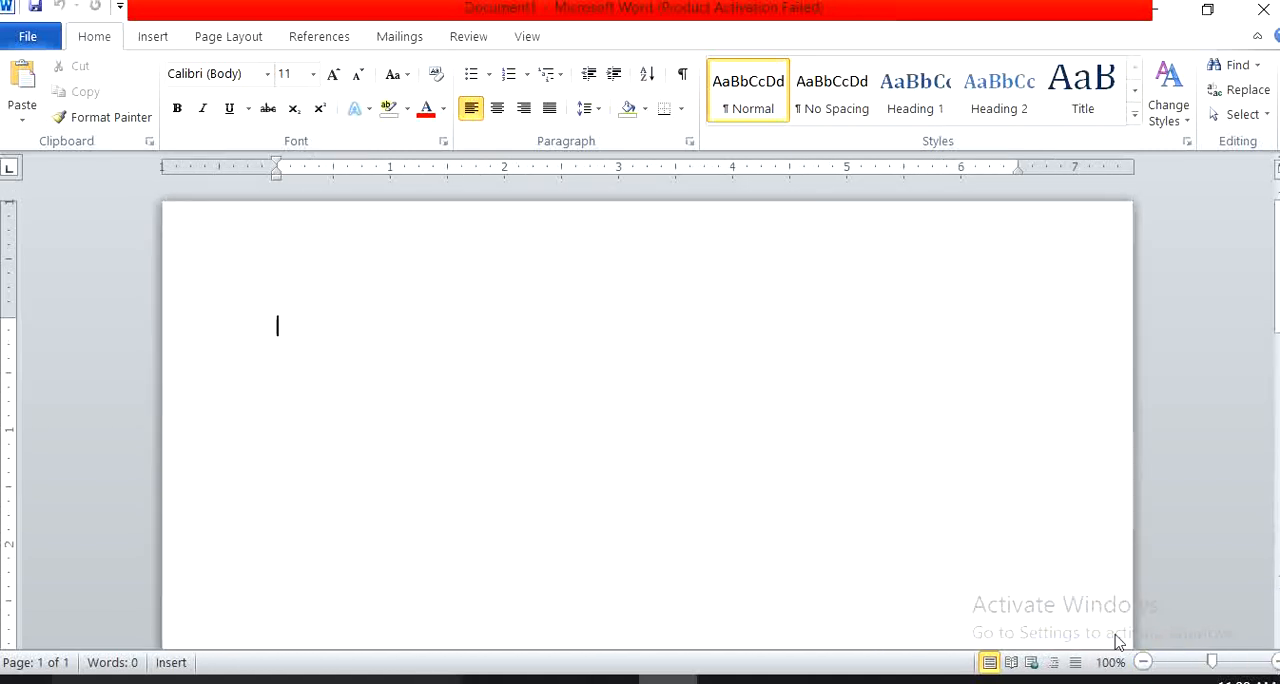
{"action": "left_click", "coordinate": [1143, 662]}
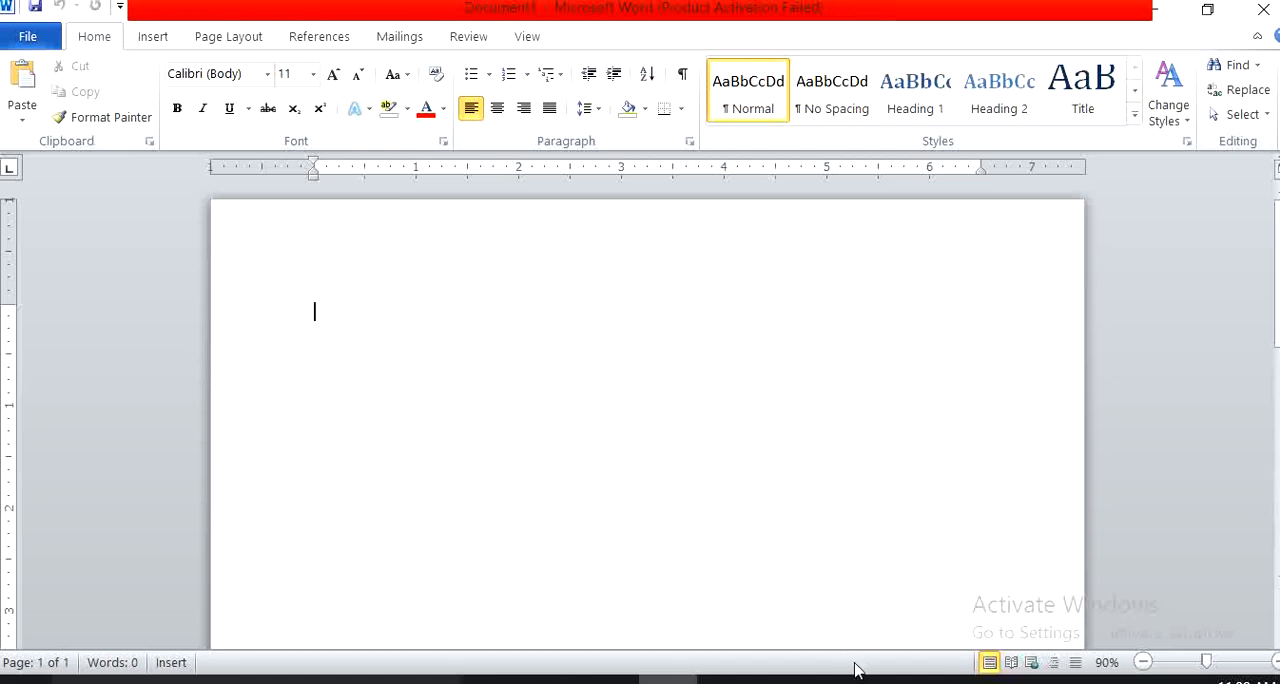
Check the participant list in the Google Meet call and return to the Word document.
{"action": "mouse_move", "coordinate": [901, 678]}
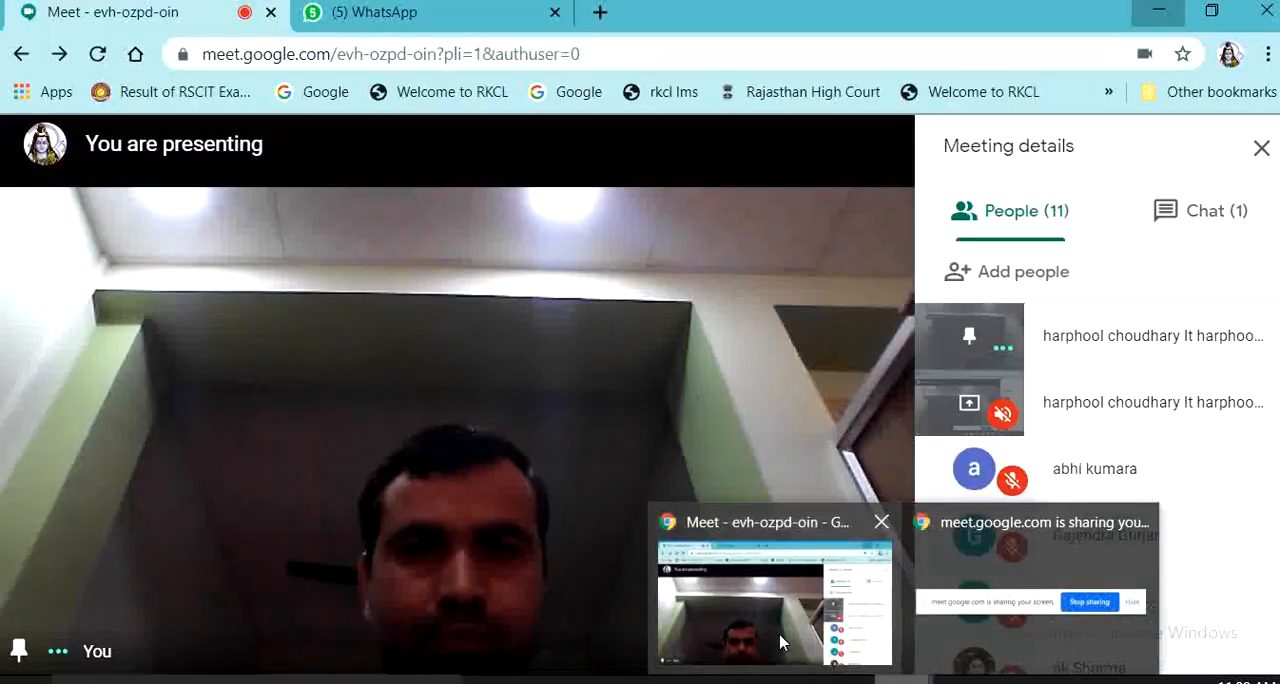
{"action": "left_click", "coordinate": [780, 634]}
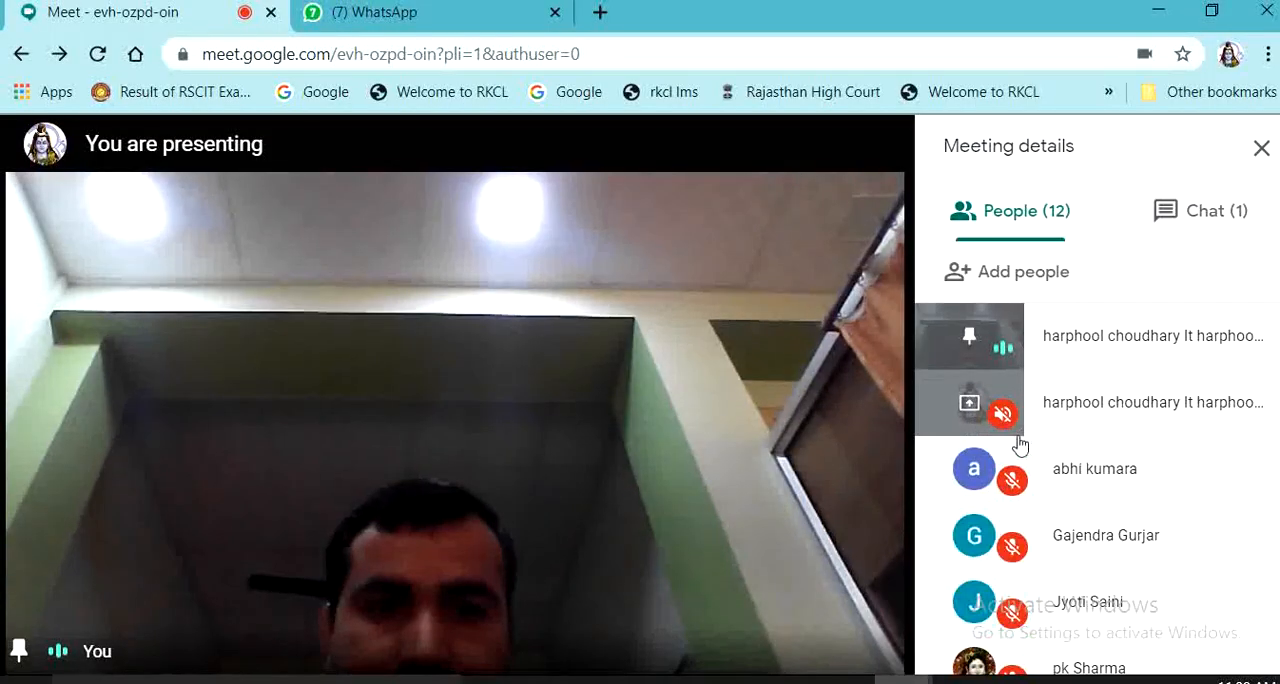
{"action": "scroll", "coordinate": [1020, 443], "scroll_direction": "down", "scroll_amount": 2}
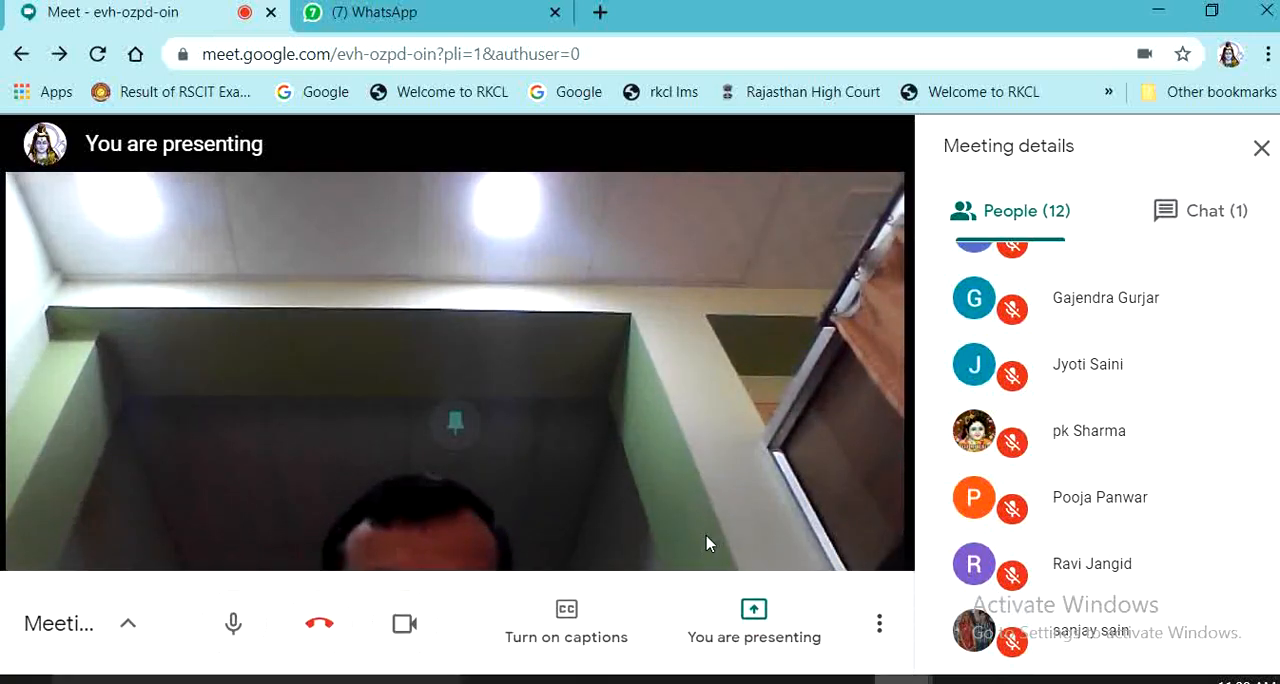
{"action": "mouse_move", "coordinate": [667, 680]}
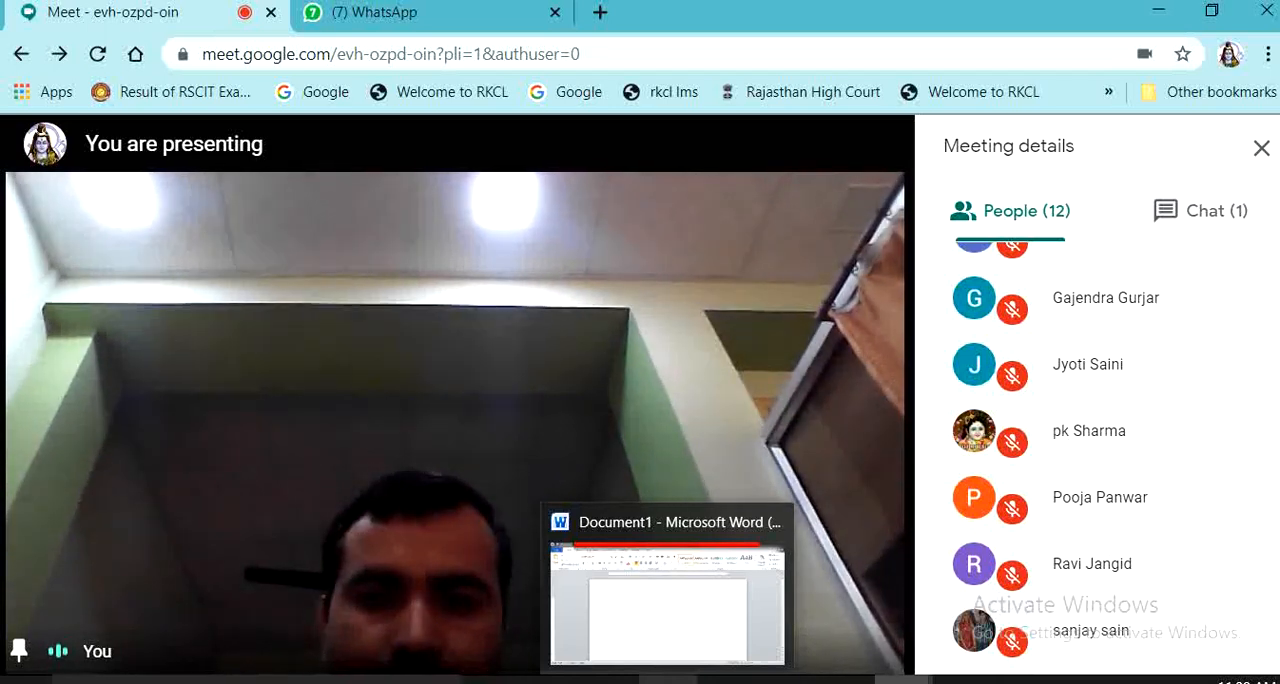
{"action": "left_click", "coordinate": [667, 679]}
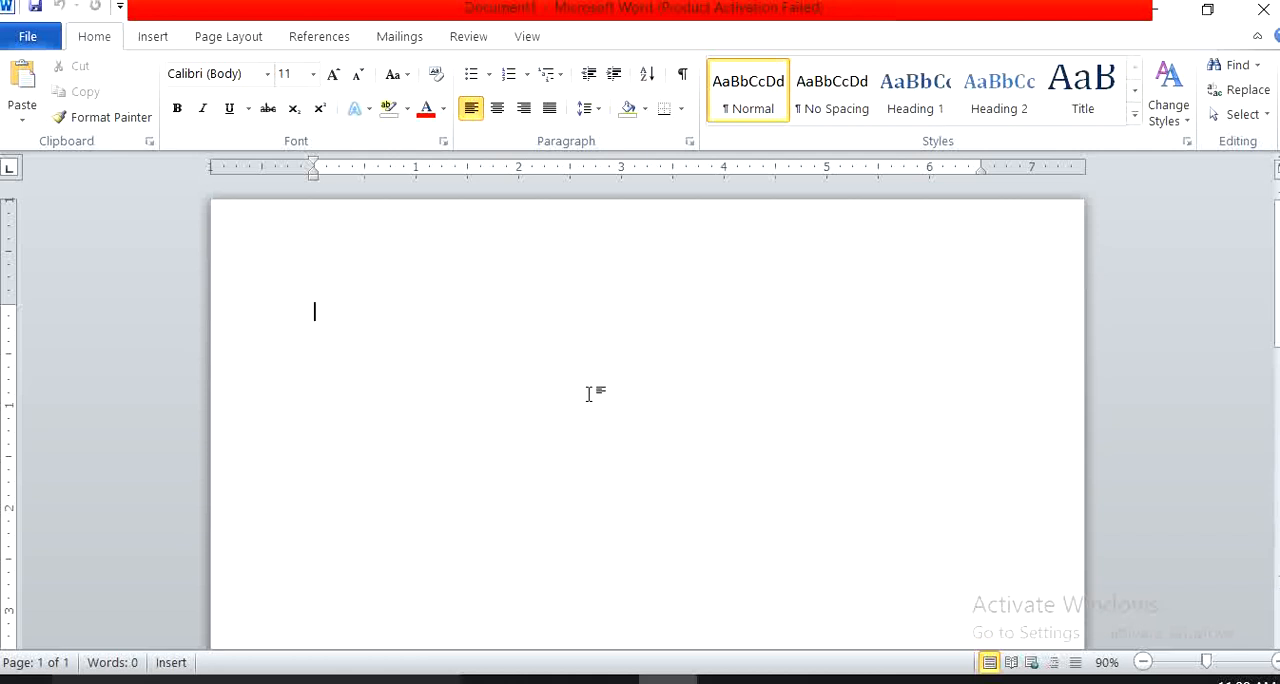
Generate sample paragraphs at the start of the blank document with =rand().
{"action": "left_click", "coordinate": [1276, 663]}
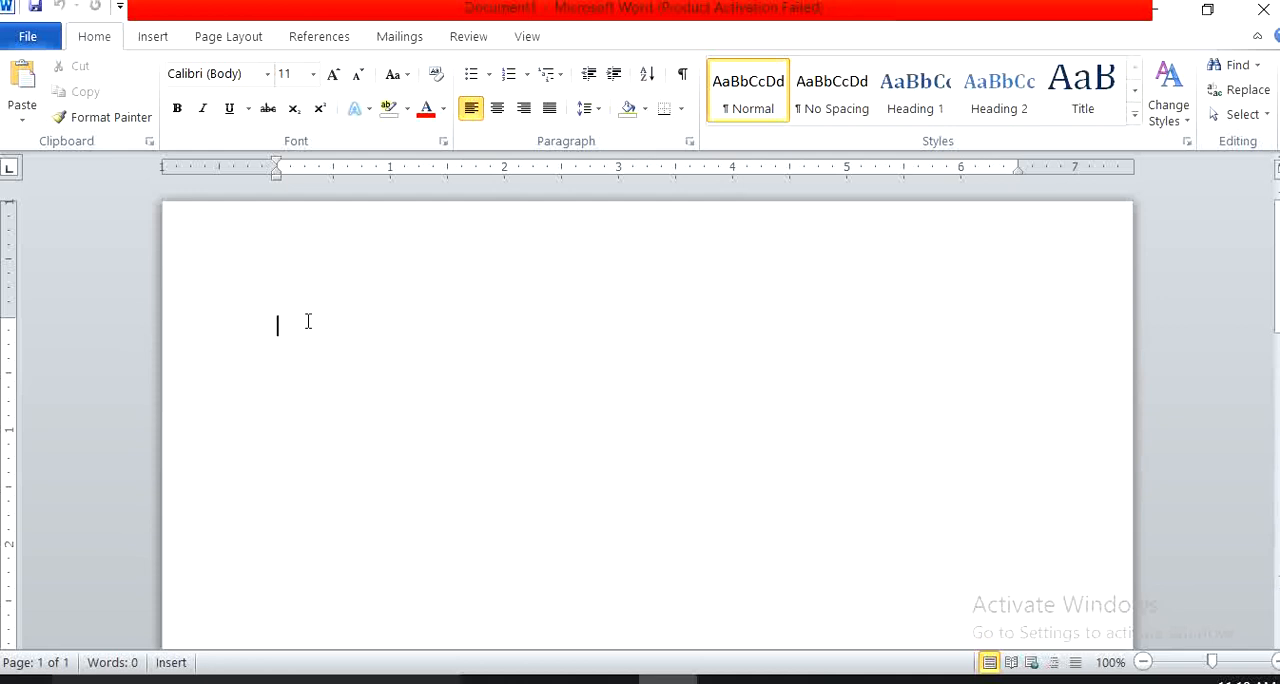
{"action": "type", "text": "=ra"}
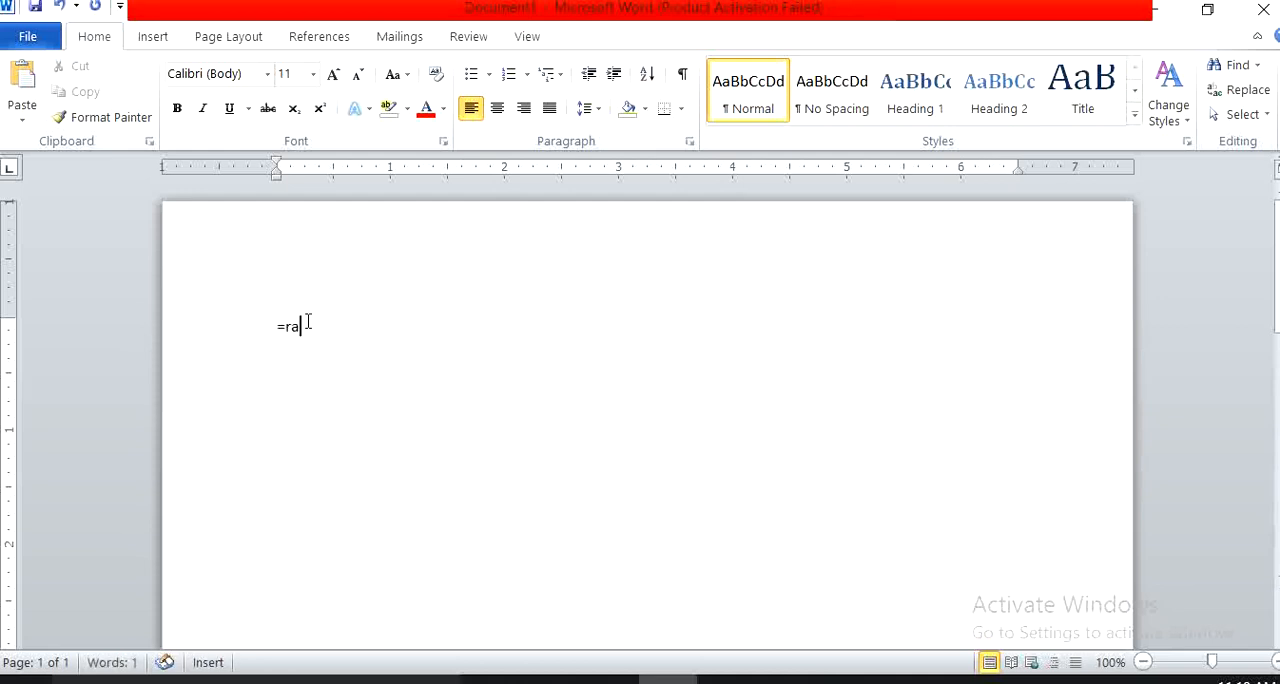
{"action": "type", "text": "nd()"}
{"action": "key", "text": "Return"}
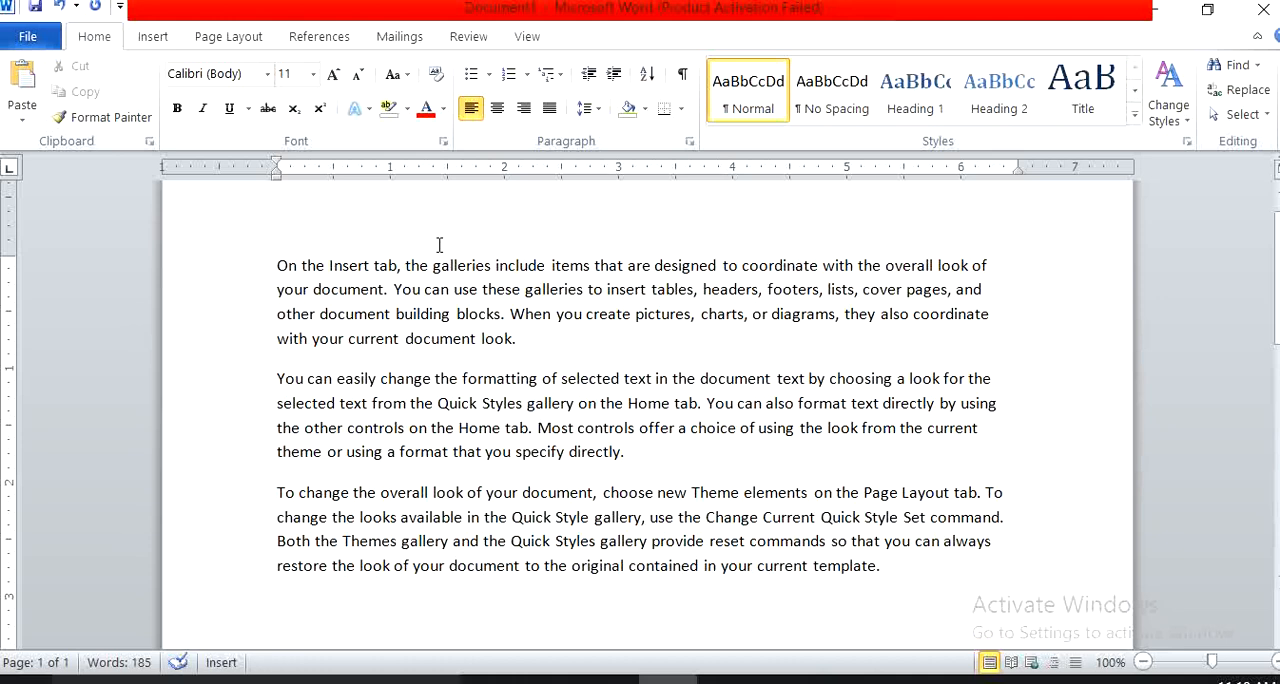
{"action": "left_click", "coordinate": [492, 272]}
{"action": "left_click", "coordinate": [491, 292]}
{"action": "left_click", "coordinate": [490, 316]}
{"action": "left_click_drag", "start_coordinate": [516, 340], "coordinate": [264, 274]}
{"action": "left_click_drag", "start_coordinate": [622, 452], "coordinate": [281, 260]}
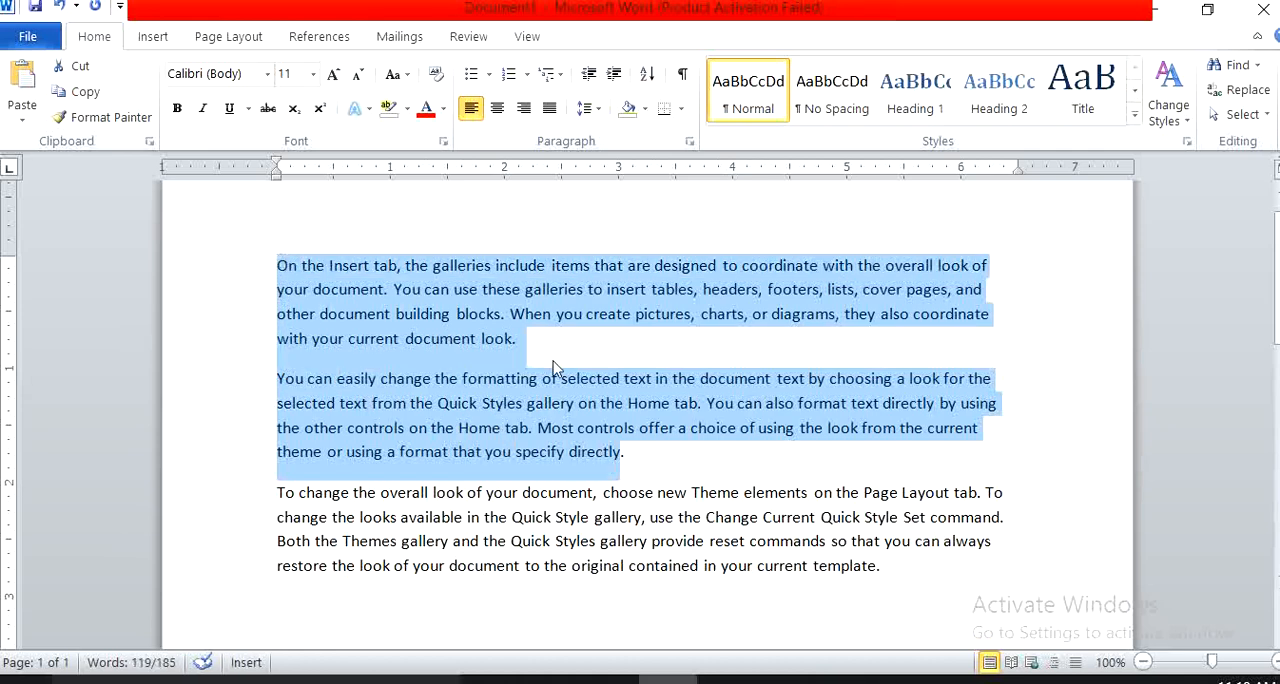
Select only the first paragraph and change its font to Arial Black.
{"action": "left_click", "coordinate": [512, 339]}
{"action": "left_click_drag", "start_coordinate": [509, 341], "coordinate": [281, 258]}
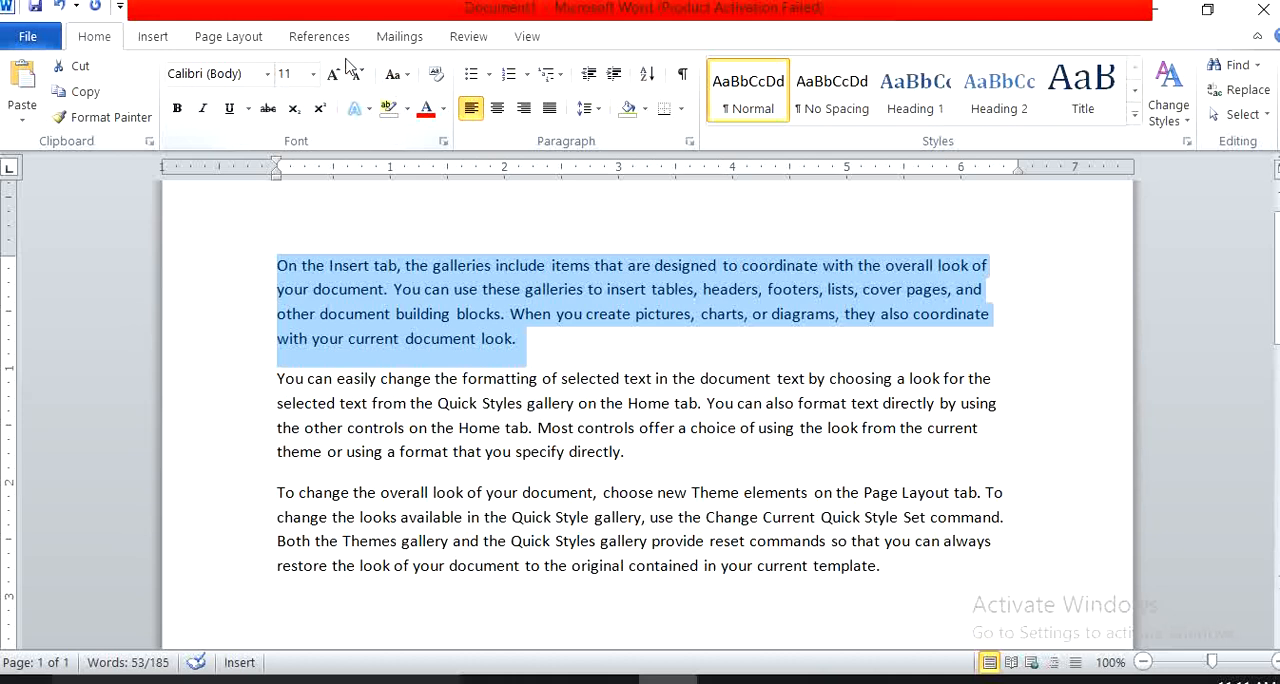
{"action": "left_click", "coordinate": [268, 76]}
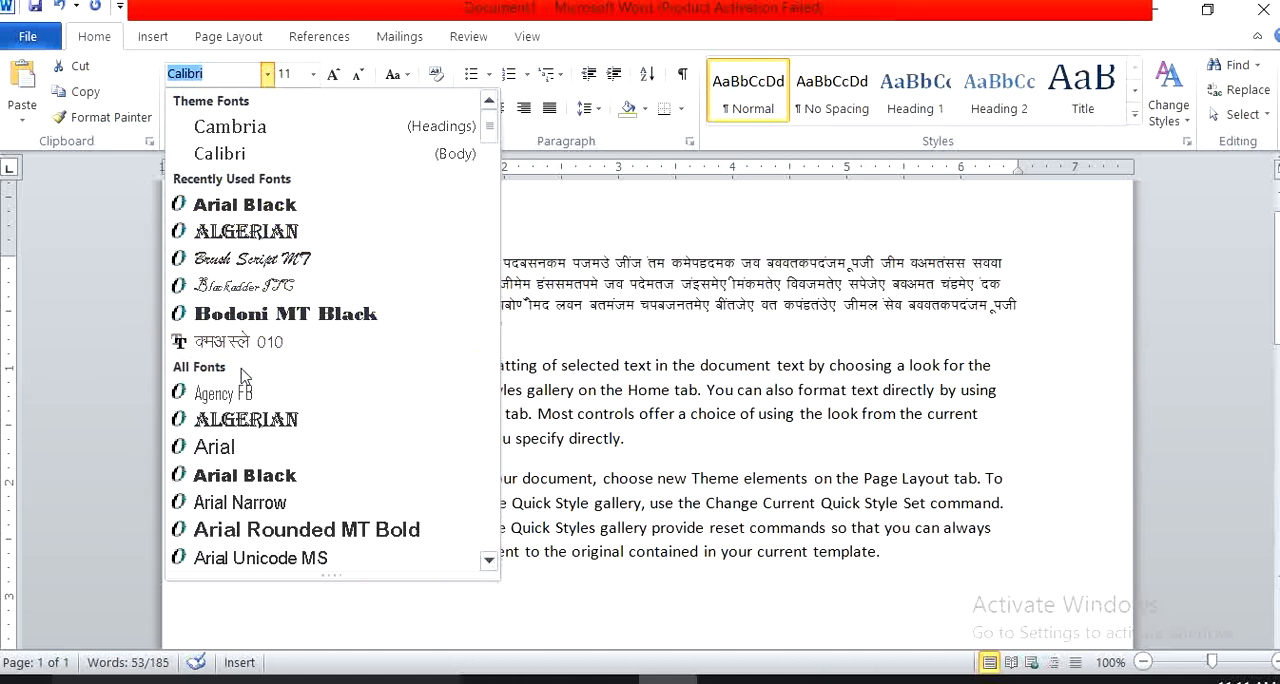
{"action": "left_click", "coordinate": [246, 478]}
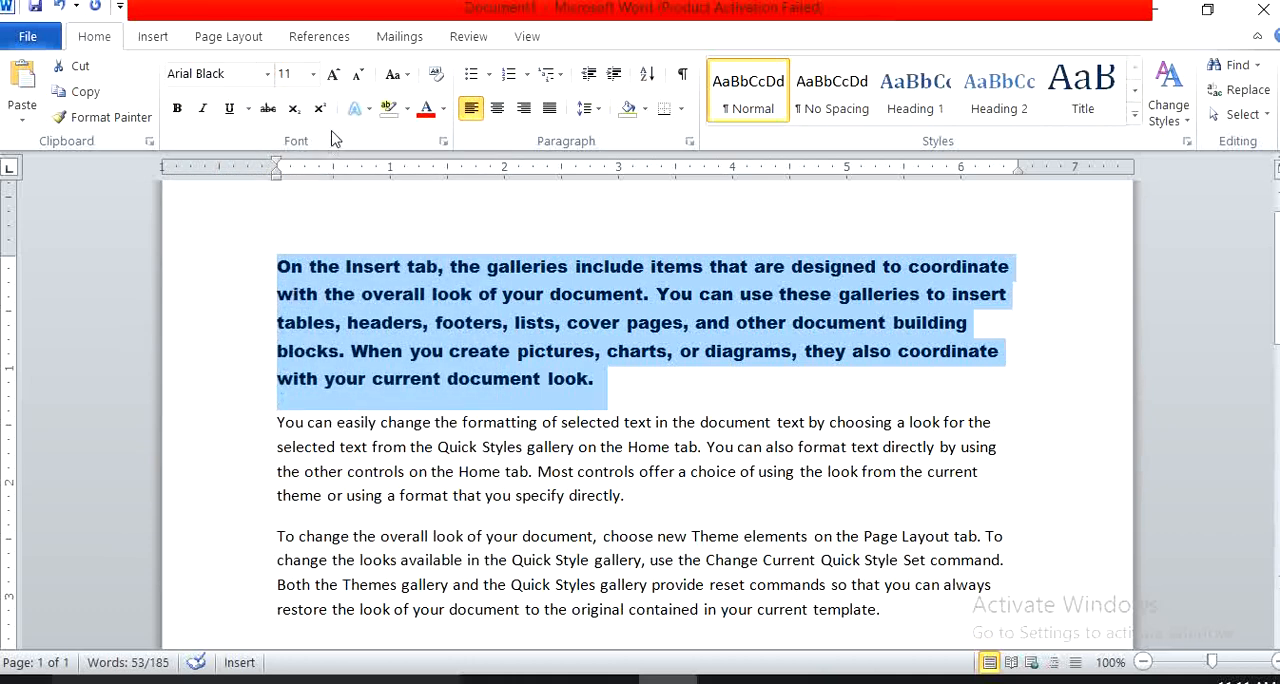
Enlarge the first paragraph's font stepwise to 16 pt and shrink it back to 11 pt.
{"action": "left_click", "coordinate": [313, 74]}
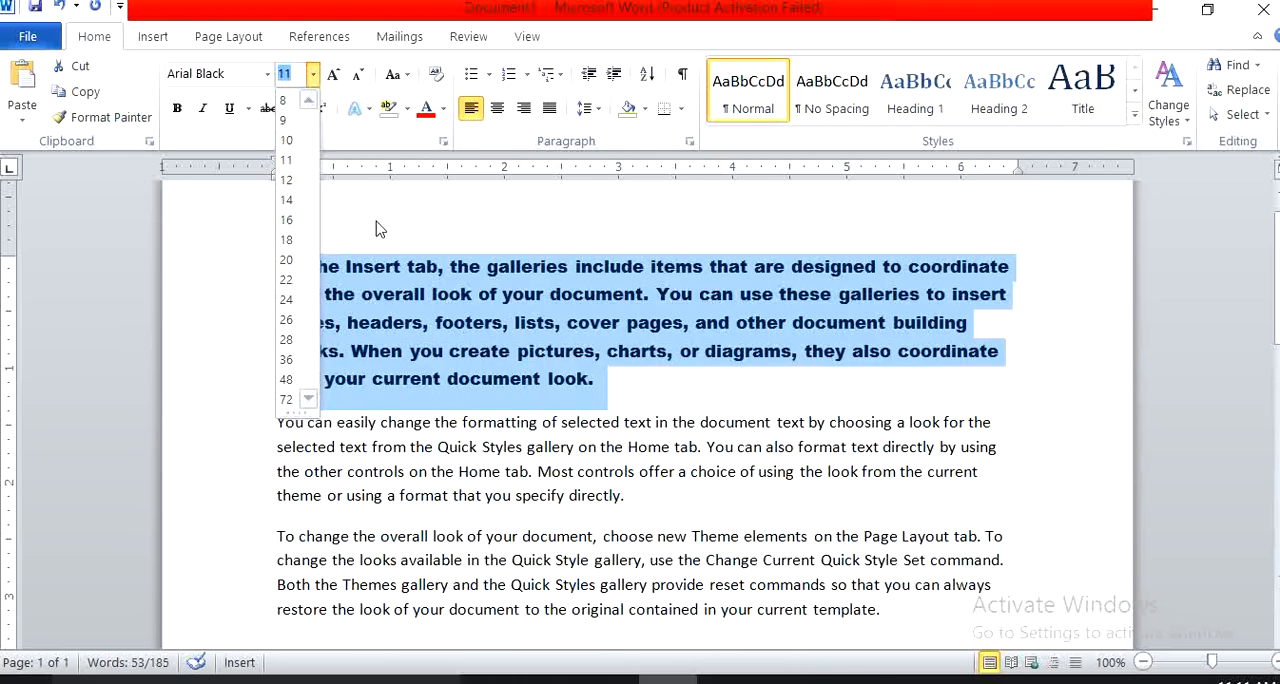
{"action": "left_click", "coordinate": [334, 77]}
{"action": "left_click", "coordinate": [334, 77]}
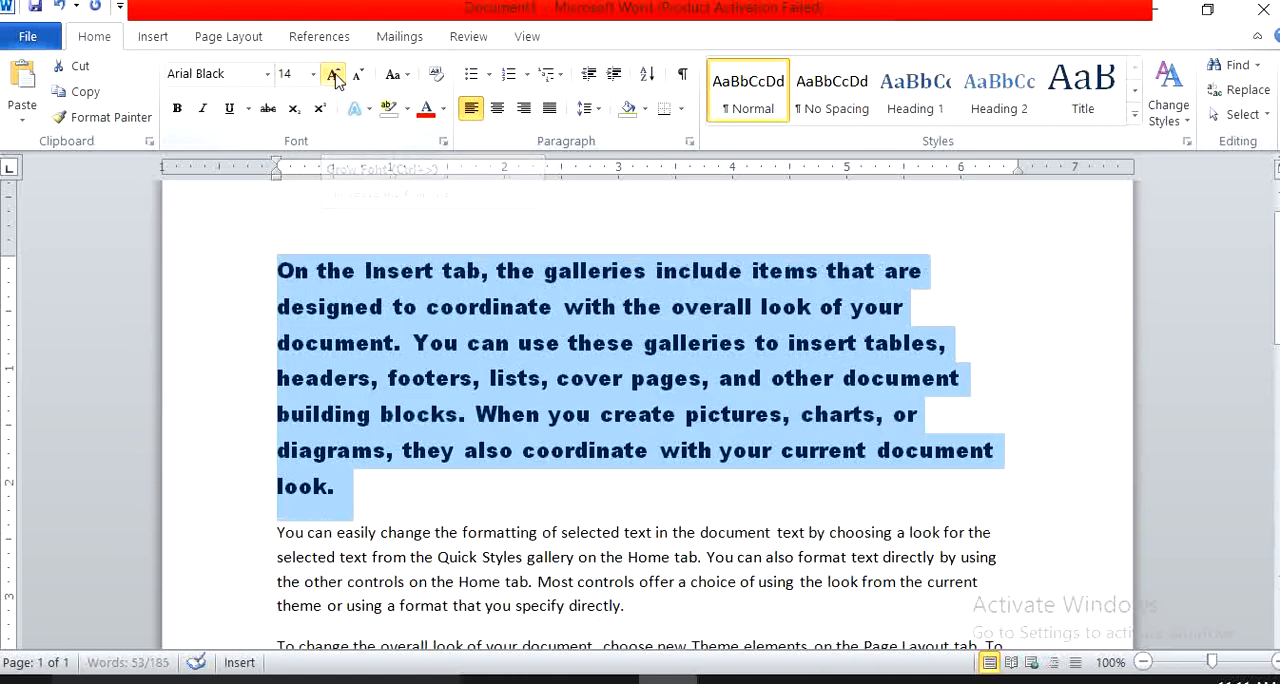
{"action": "left_click", "coordinate": [334, 77]}
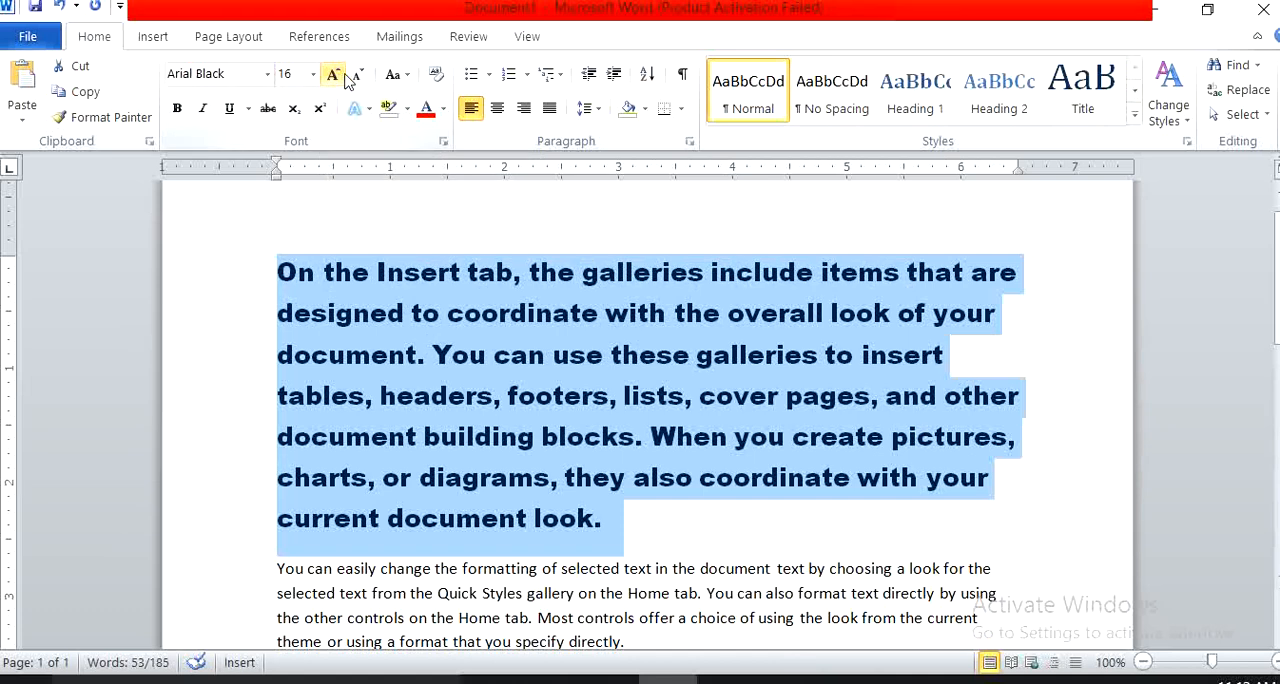
{"action": "left_click", "coordinate": [358, 78]}
{"action": "left_click", "coordinate": [358, 78]}
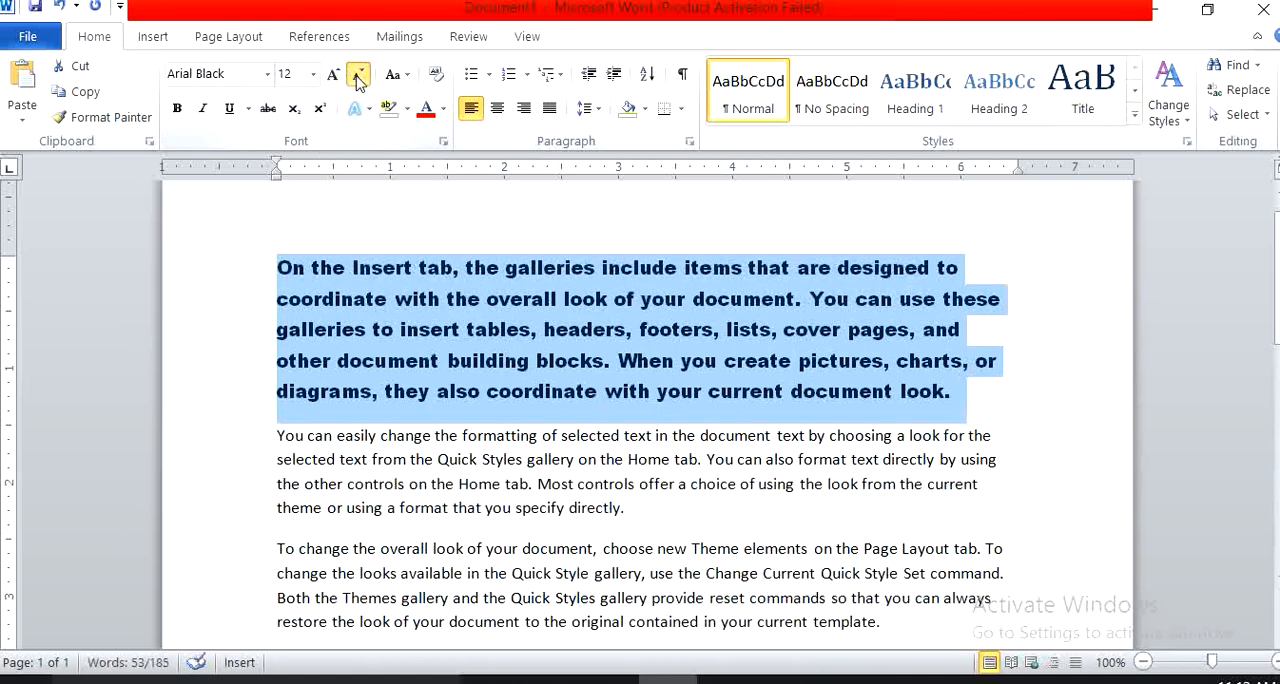
{"action": "left_click", "coordinate": [358, 78]}
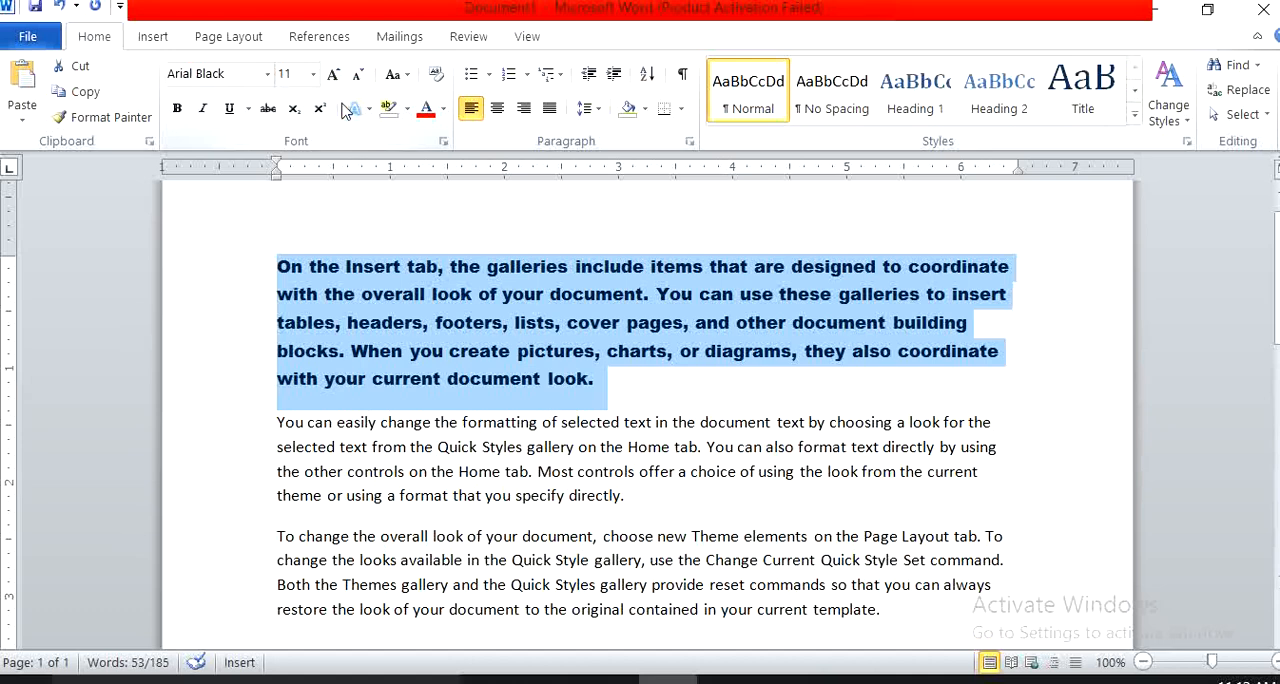
Apply Sentence case, UPPERCASE, Capitalize Each Word and tOGGLE cASE in turn to the first paragraph, finishing with Sentence case.
{"action": "left_click", "coordinate": [405, 75]}
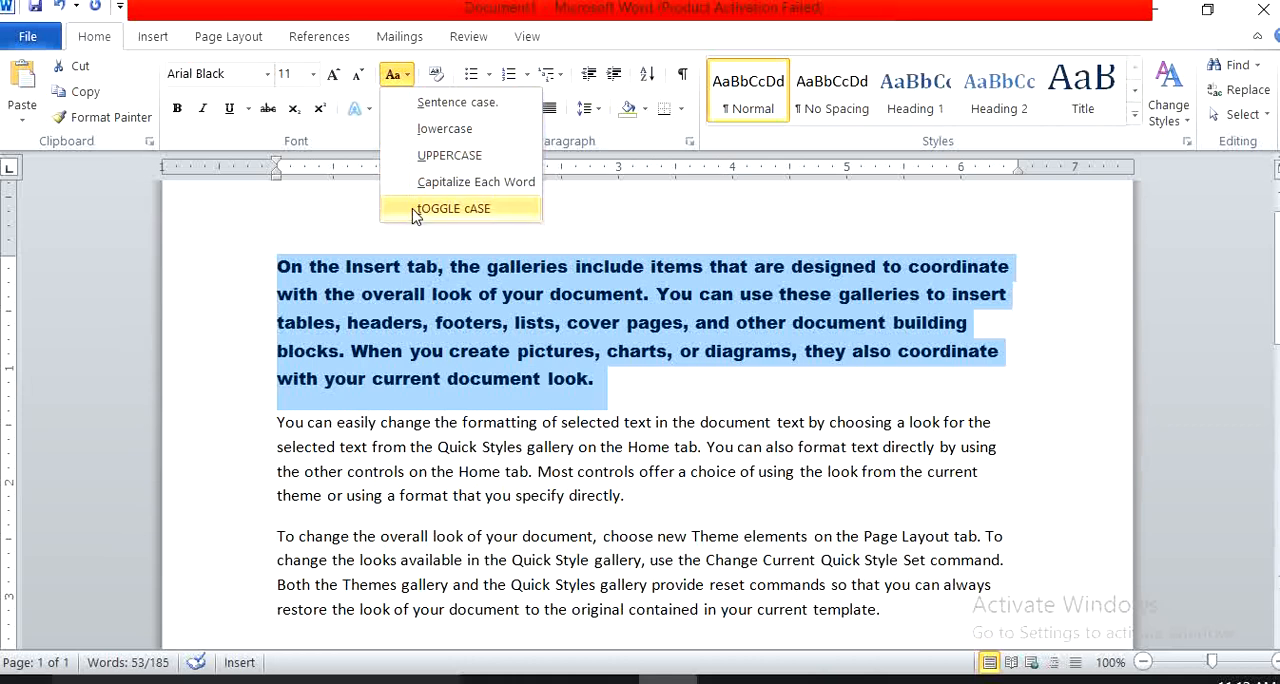
{"action": "left_click", "coordinate": [457, 104]}
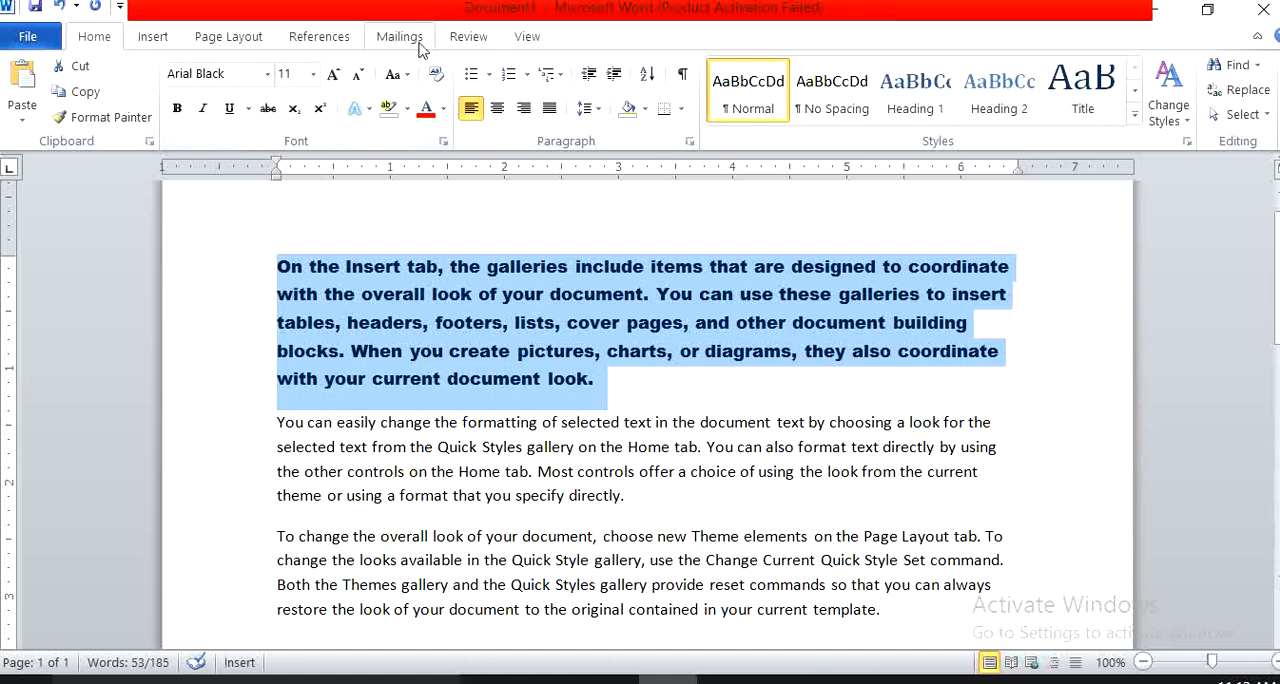
{"action": "left_click", "coordinate": [406, 76]}
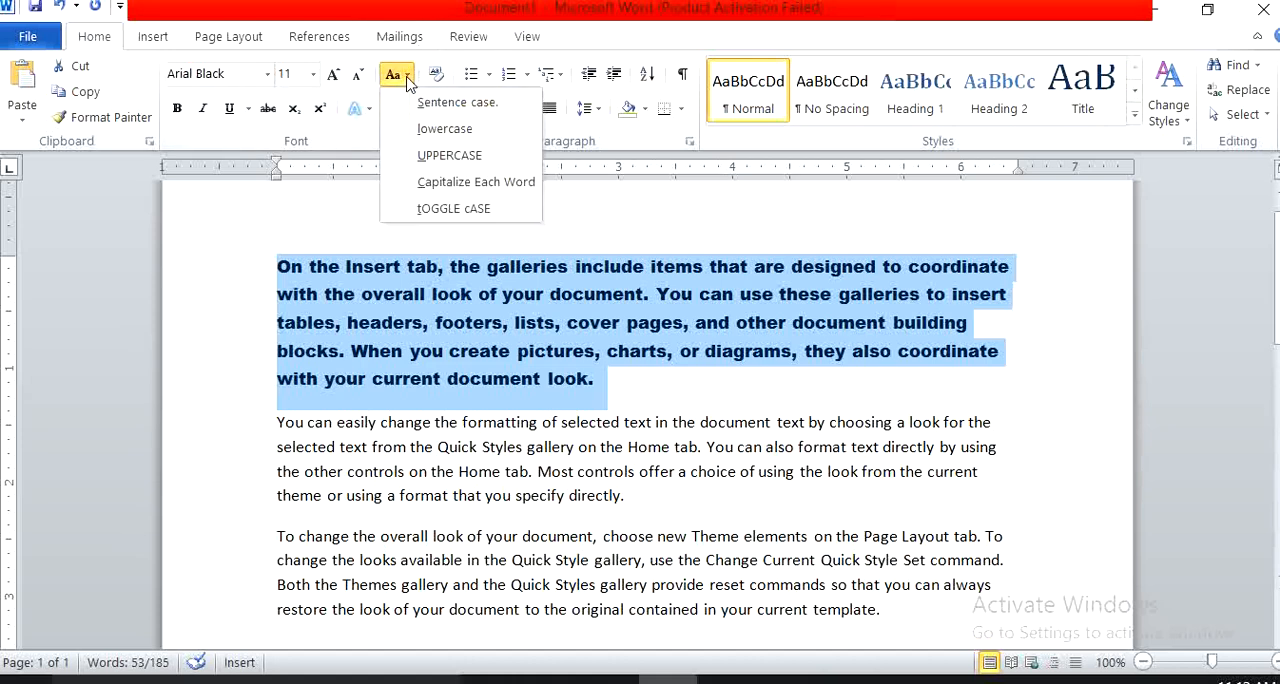
{"action": "left_click", "coordinate": [412, 156]}
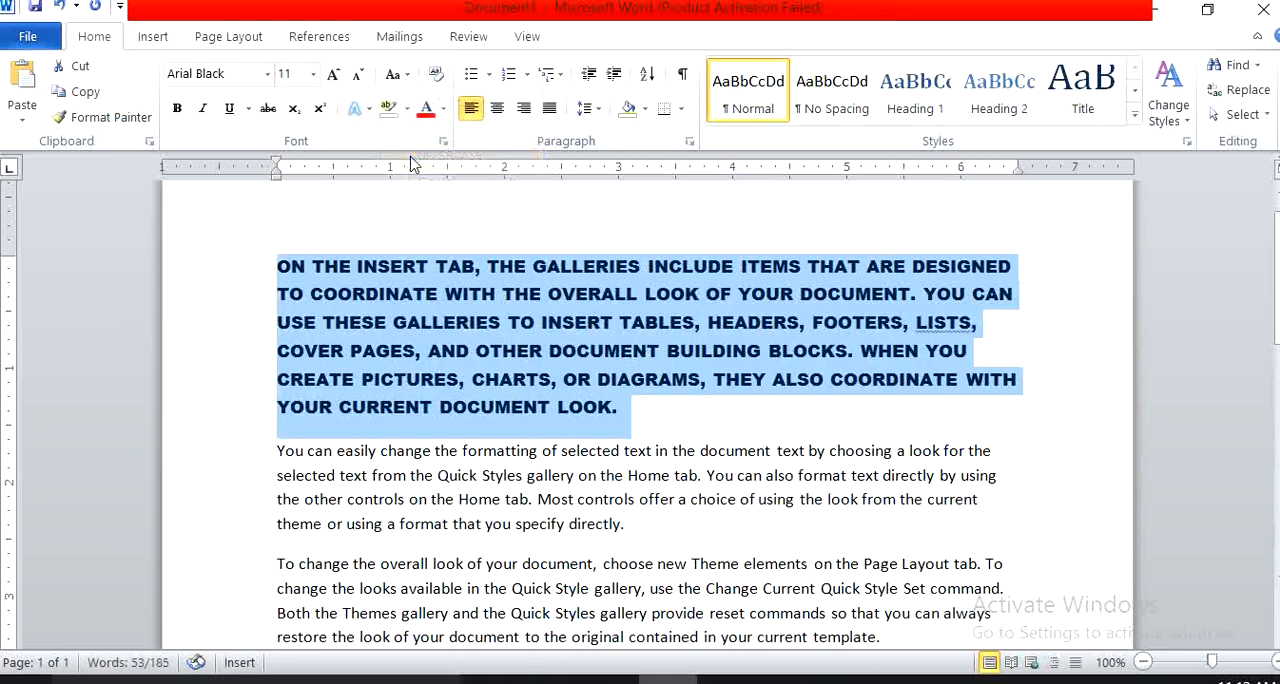
{"action": "left_click", "coordinate": [396, 74]}
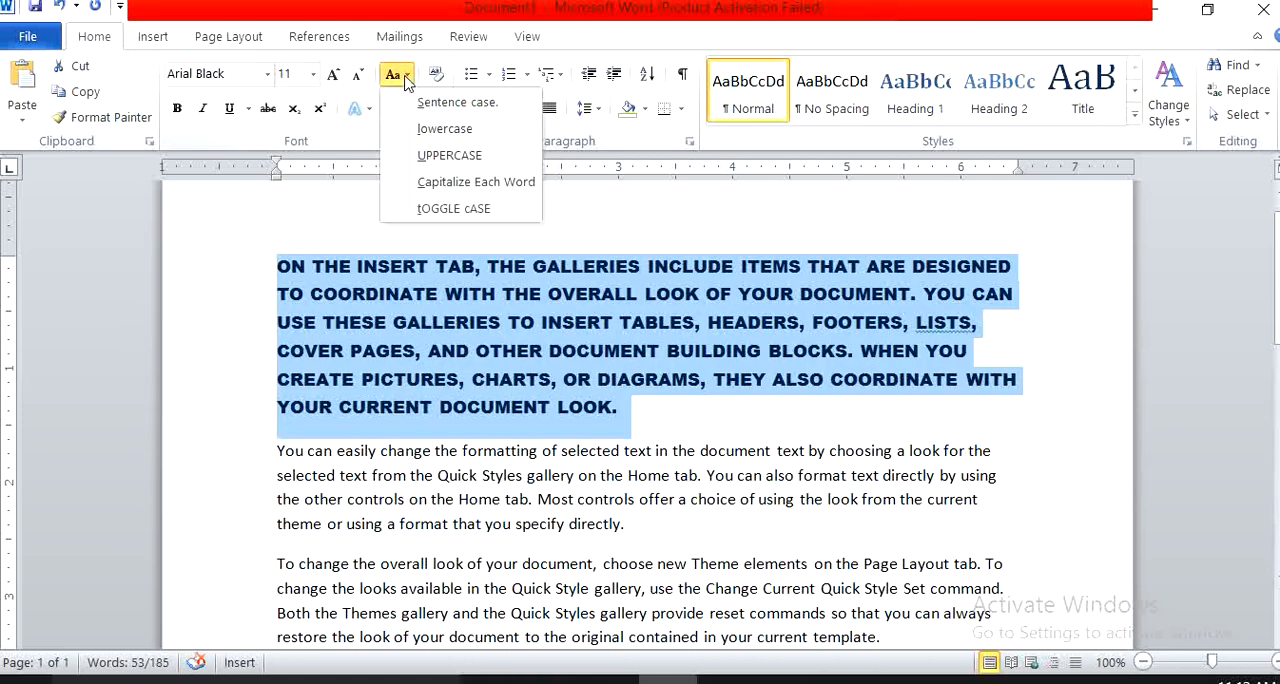
{"action": "left_click", "coordinate": [420, 182]}
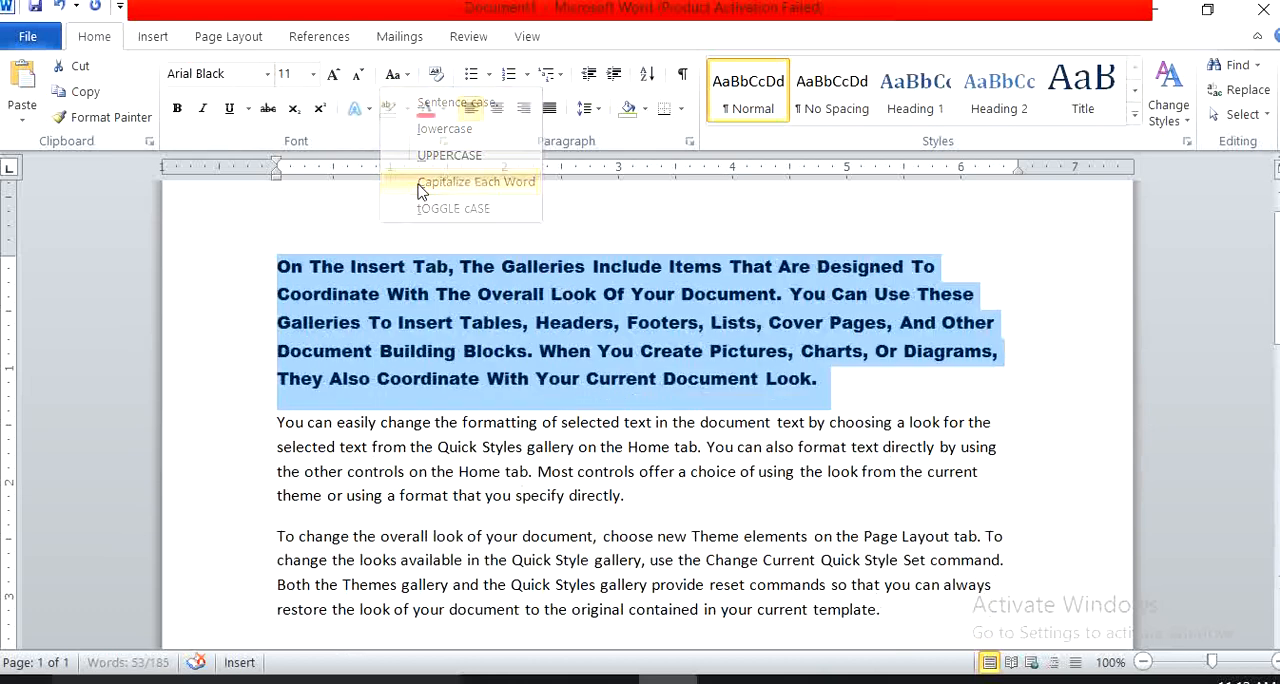
{"action": "left_click", "coordinate": [404, 76]}
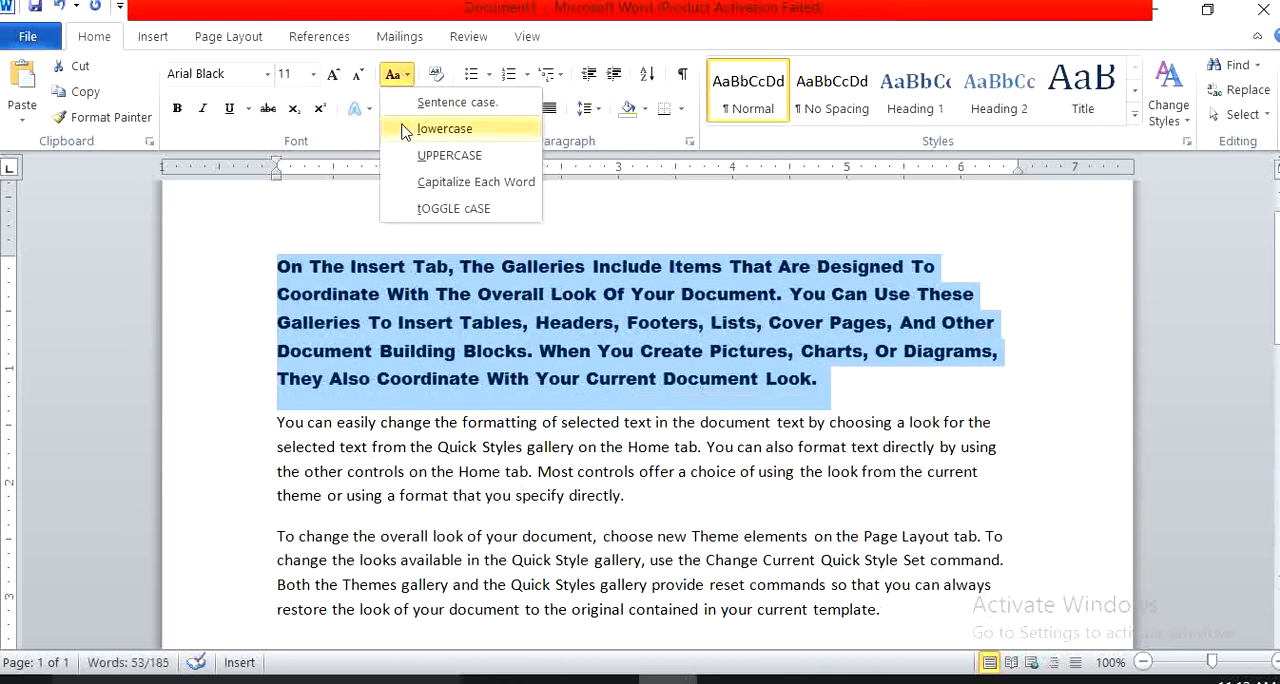
{"action": "left_click", "coordinate": [432, 209]}
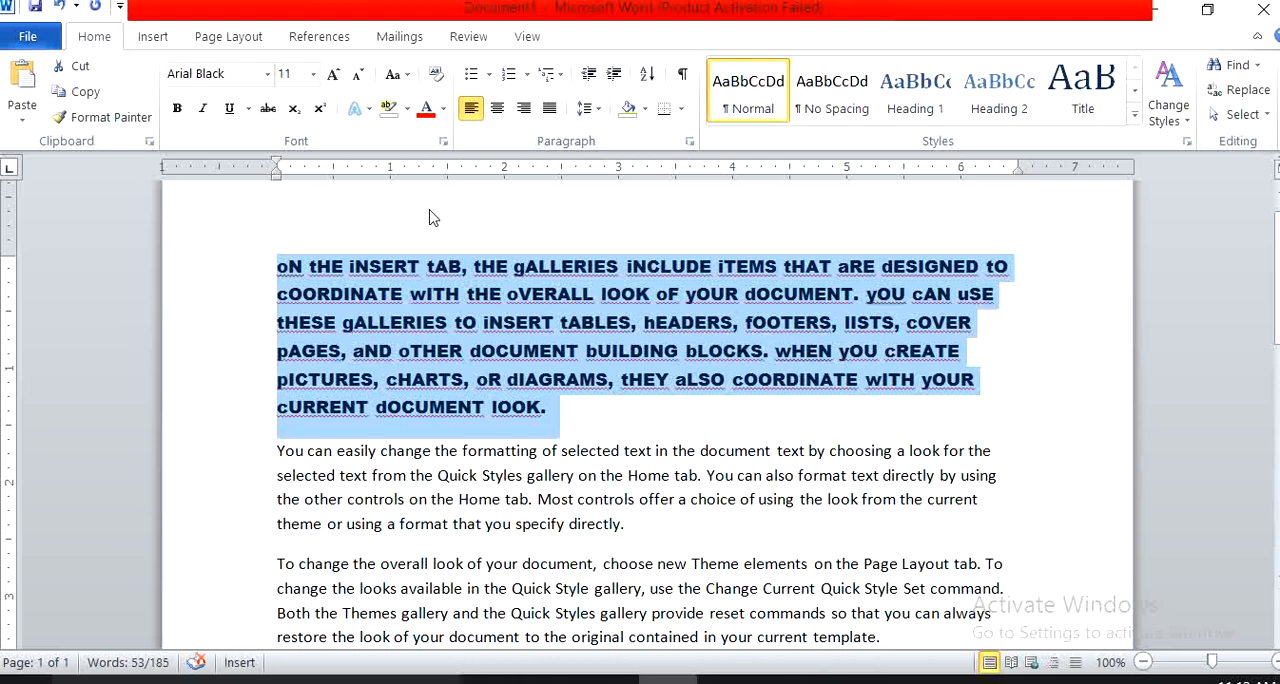
{"action": "left_click", "coordinate": [408, 80]}
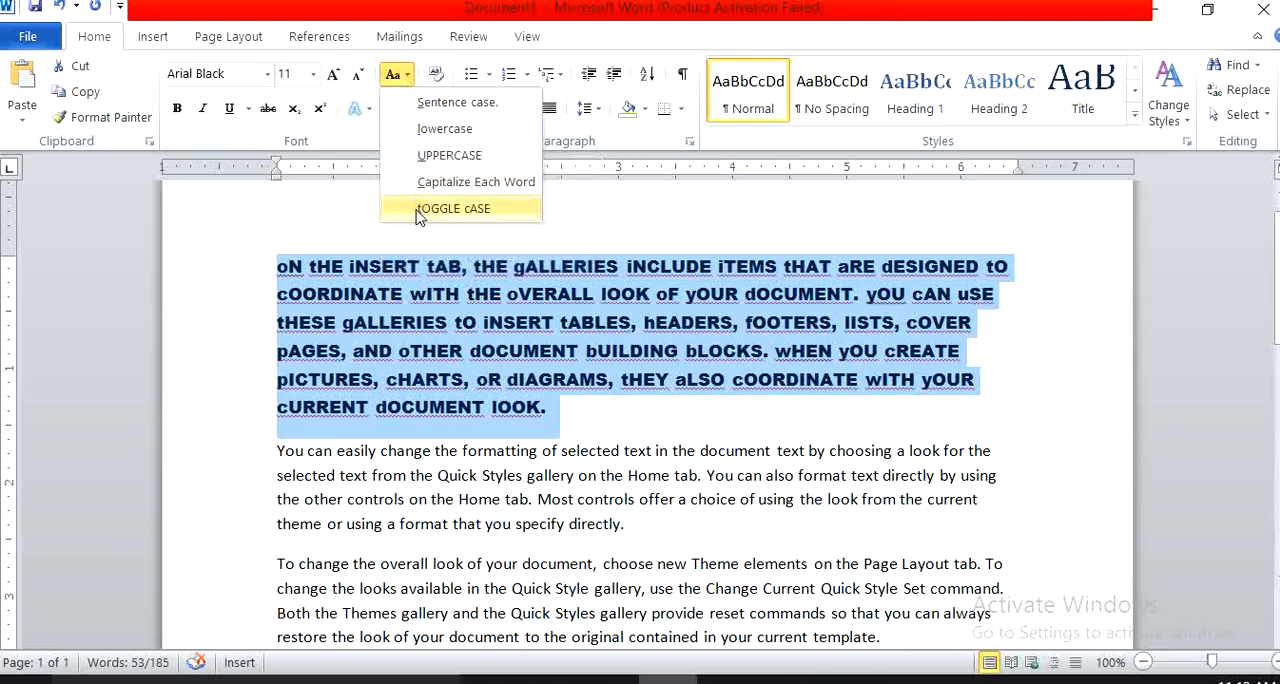
{"action": "left_click", "coordinate": [430, 106]}
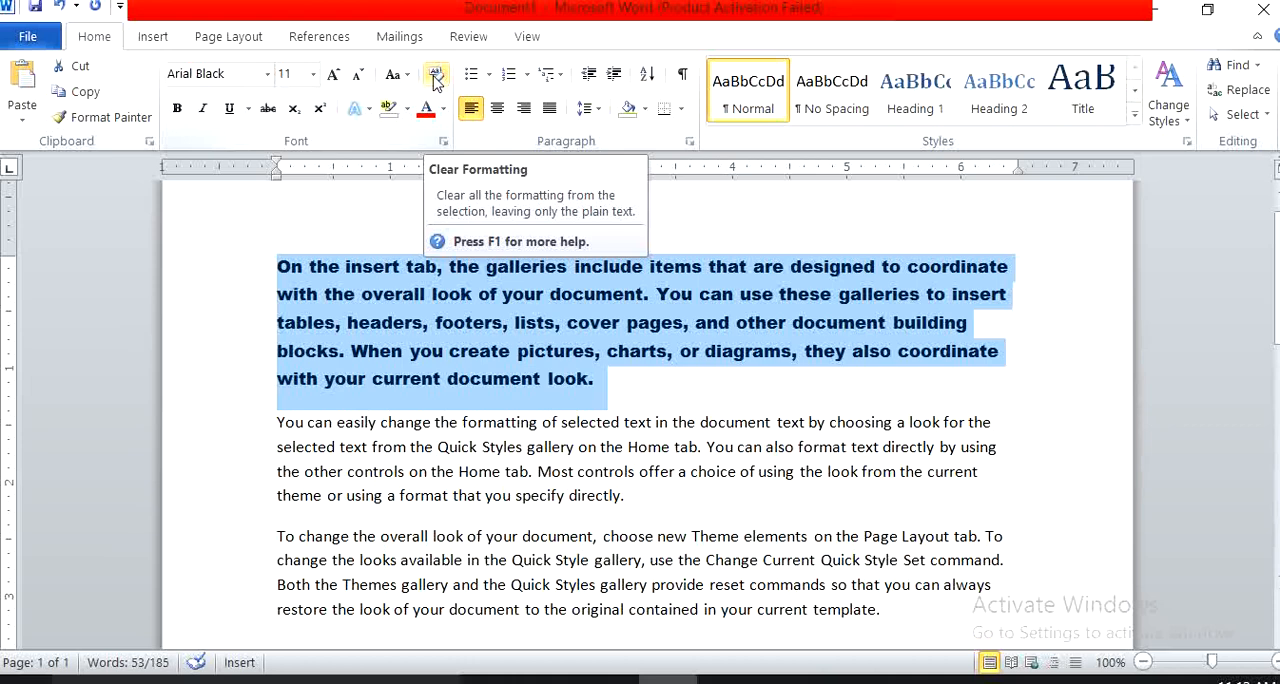
Clear the first paragraph's formatting and enlarge its font to 14 pt.
{"action": "left_click", "coordinate": [436, 76]}
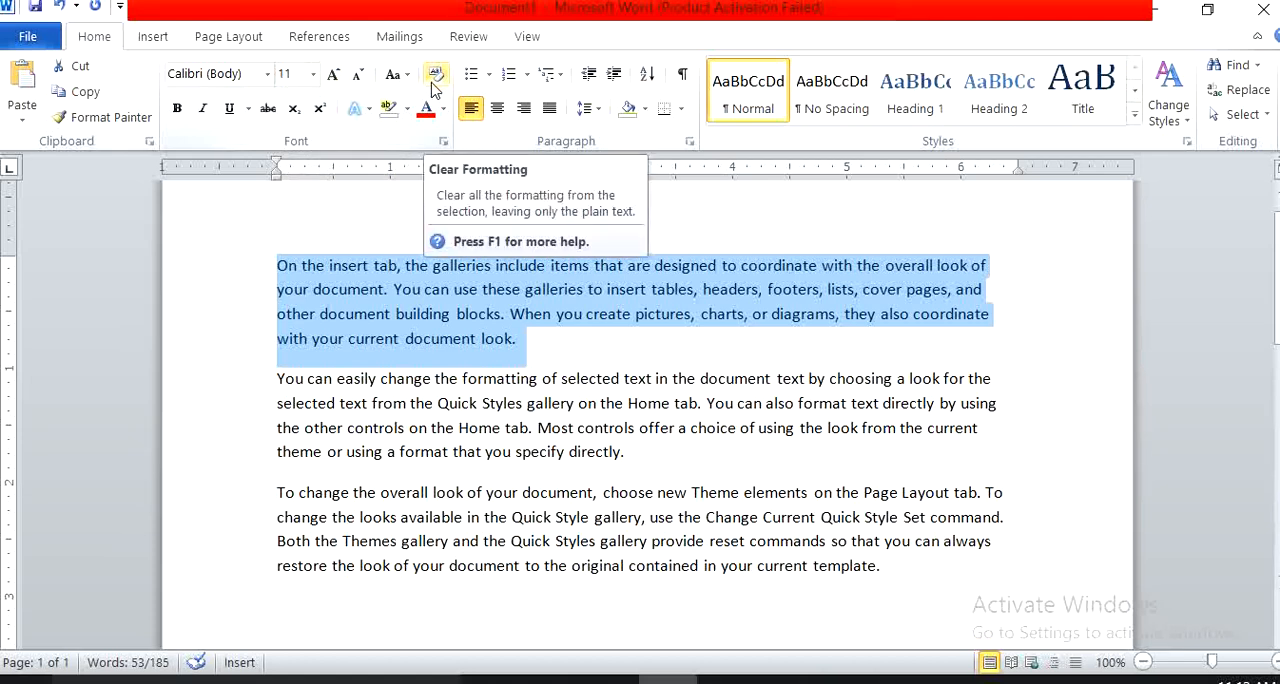
{"action": "left_click", "coordinate": [334, 77]}
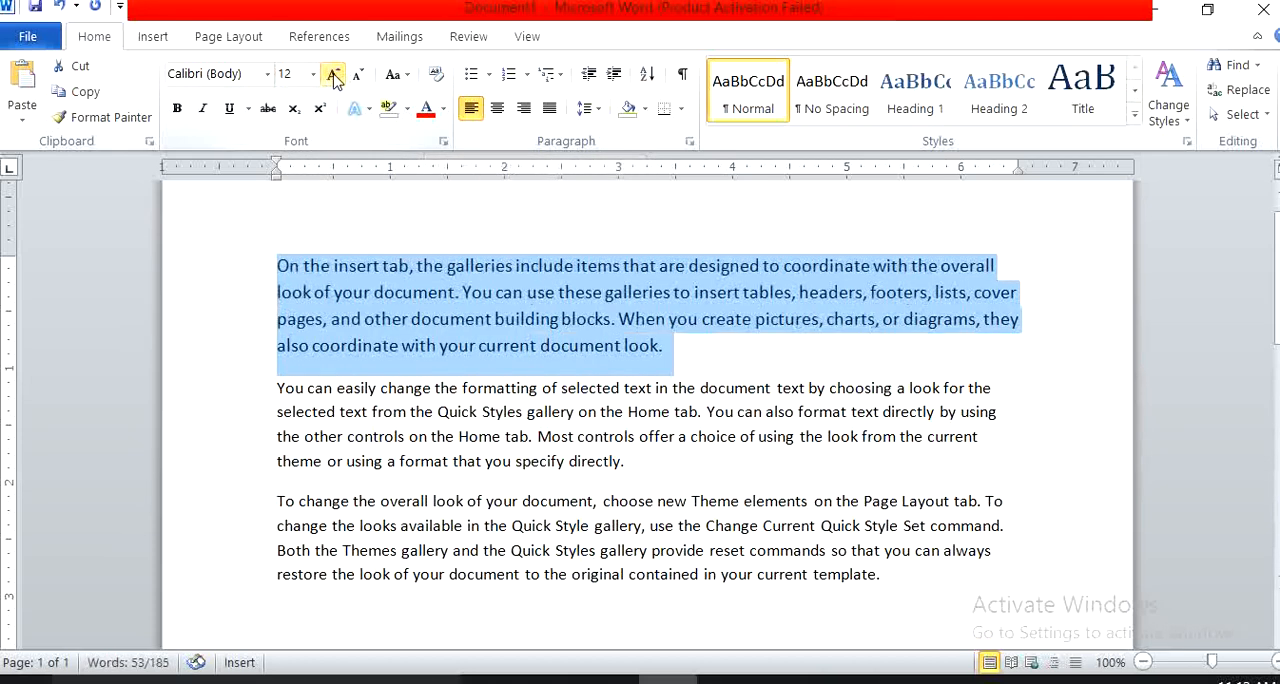
{"action": "left_click", "coordinate": [334, 77]}
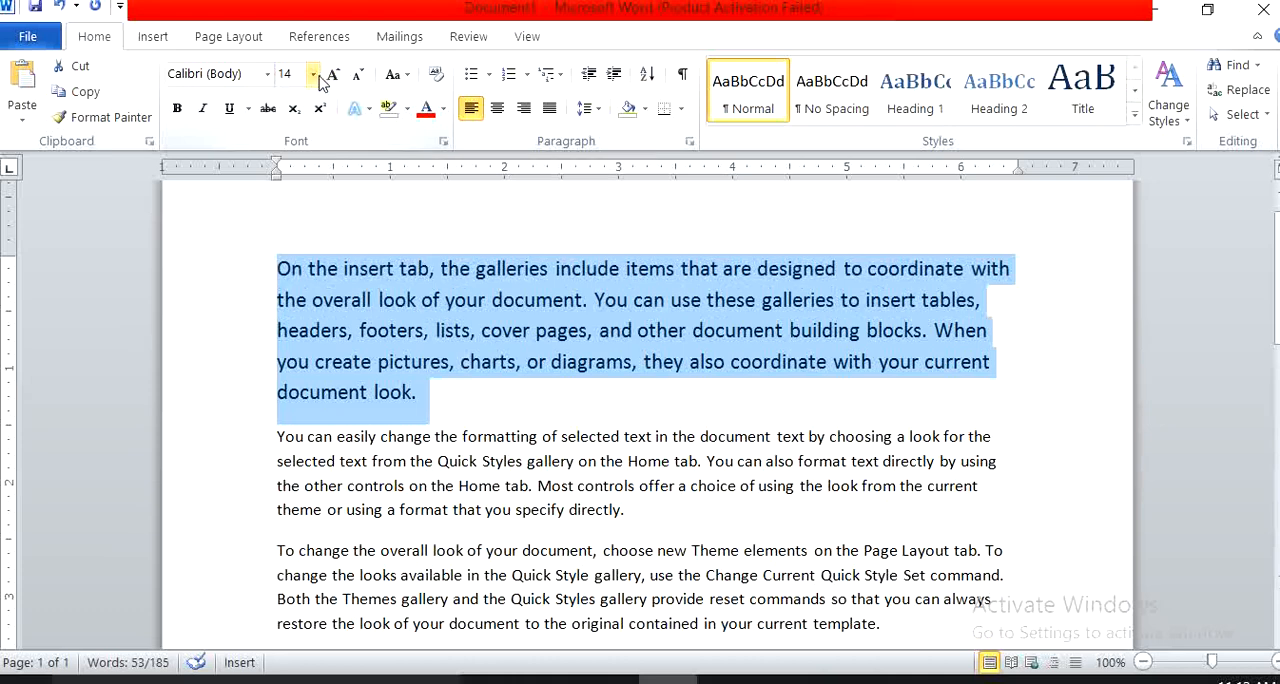
Apply and remove bold, italic and underline one after another on the first paragraph.
{"action": "left_click", "coordinate": [181, 117]}
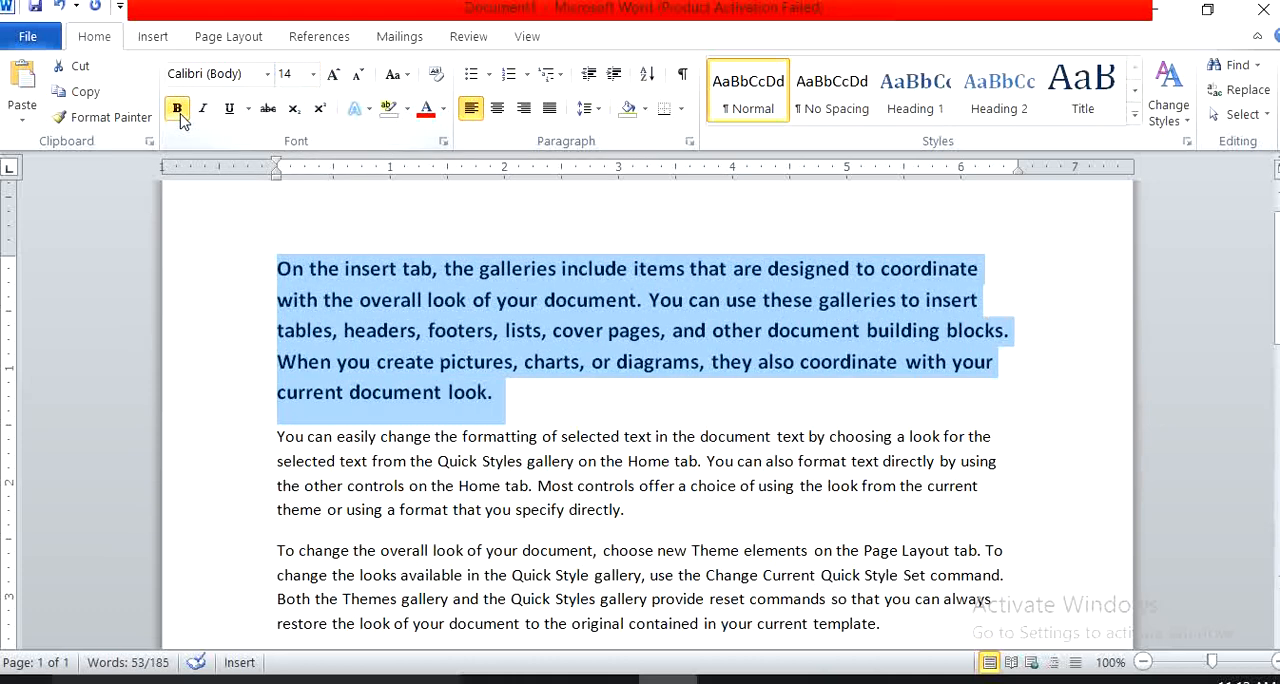
{"action": "left_click", "coordinate": [181, 117]}
{"action": "left_click", "coordinate": [203, 115]}
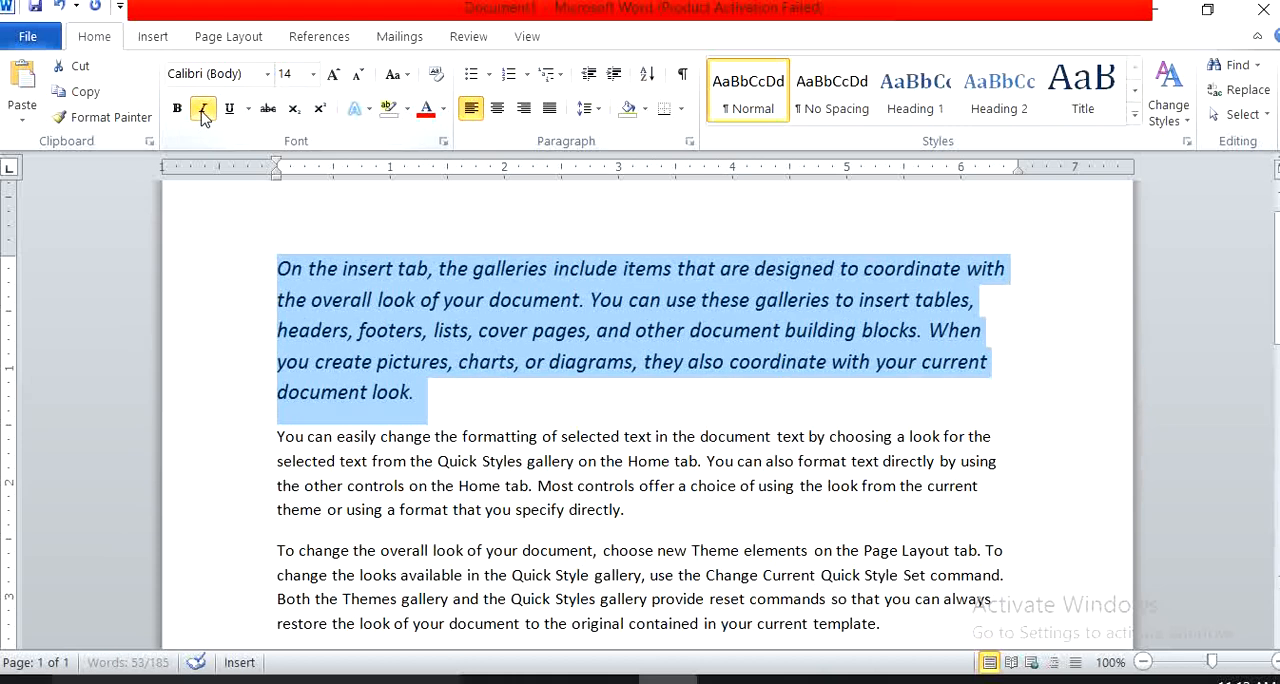
{"action": "left_click", "coordinate": [203, 112]}
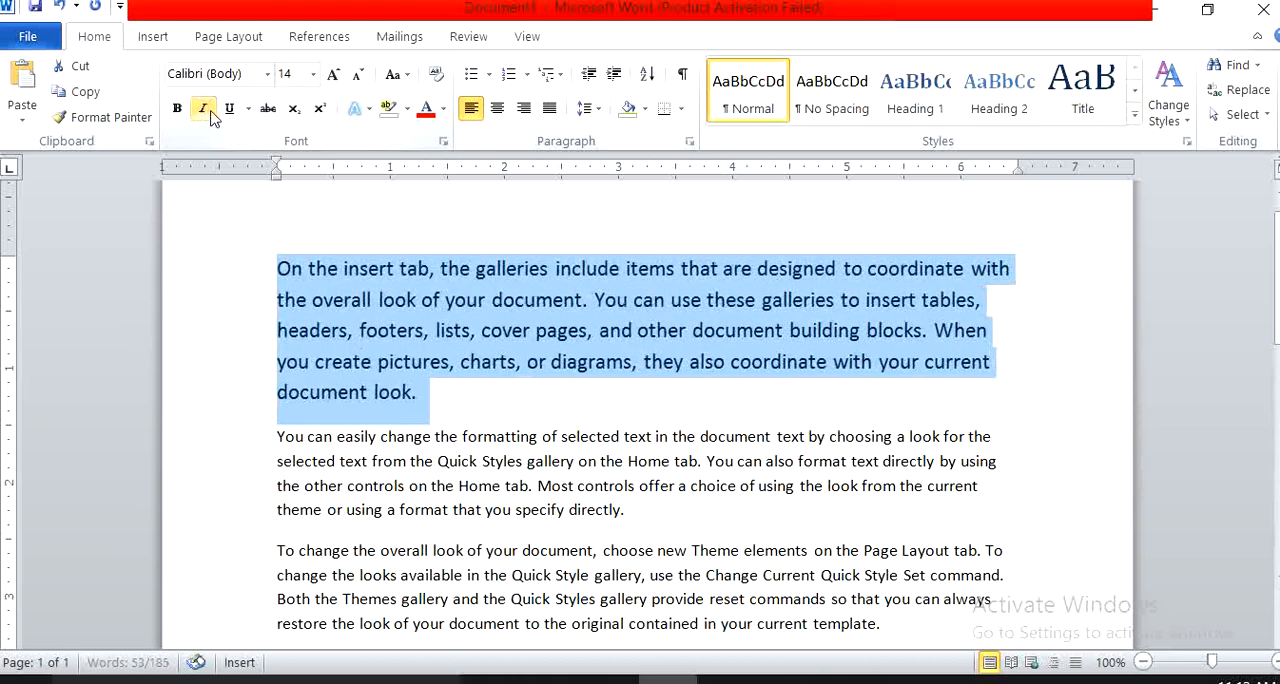
{"action": "left_click", "coordinate": [230, 115]}
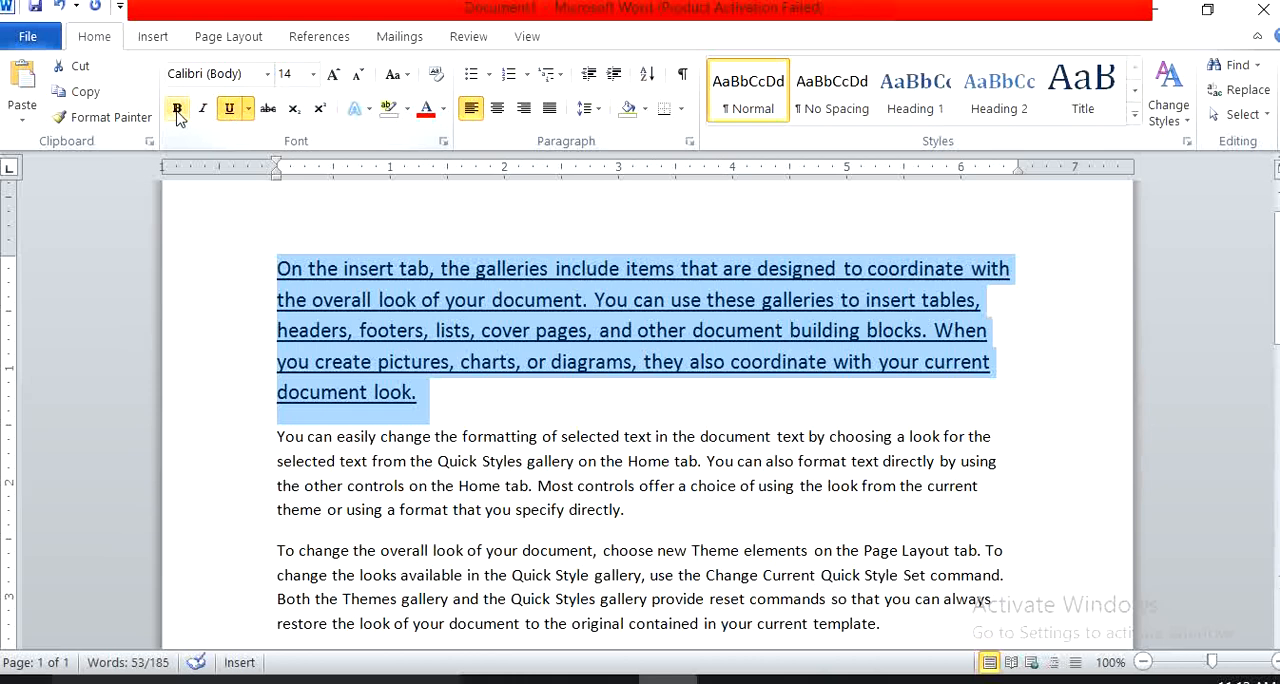
{"action": "left_click", "coordinate": [231, 110]}
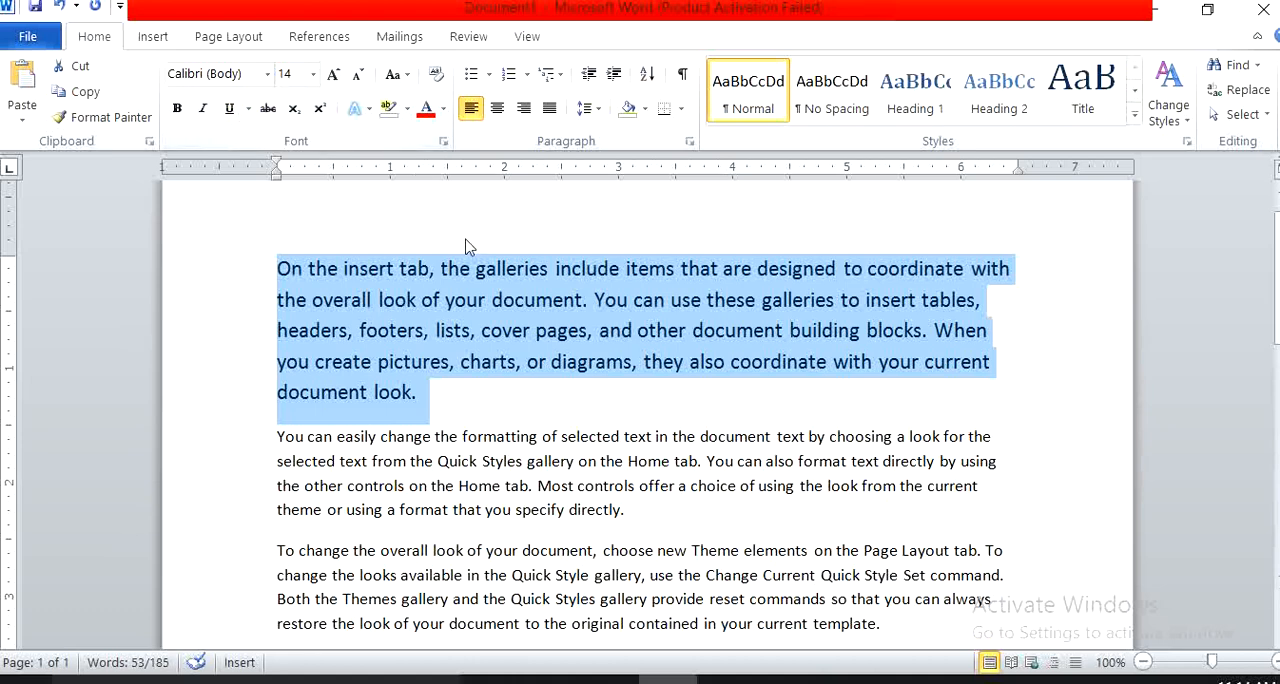
Repeat the bold, italic and underline demonstration on the first paragraph, removing each effect again and toggling the underline twice.
{"action": "left_click", "coordinate": [179, 109]}
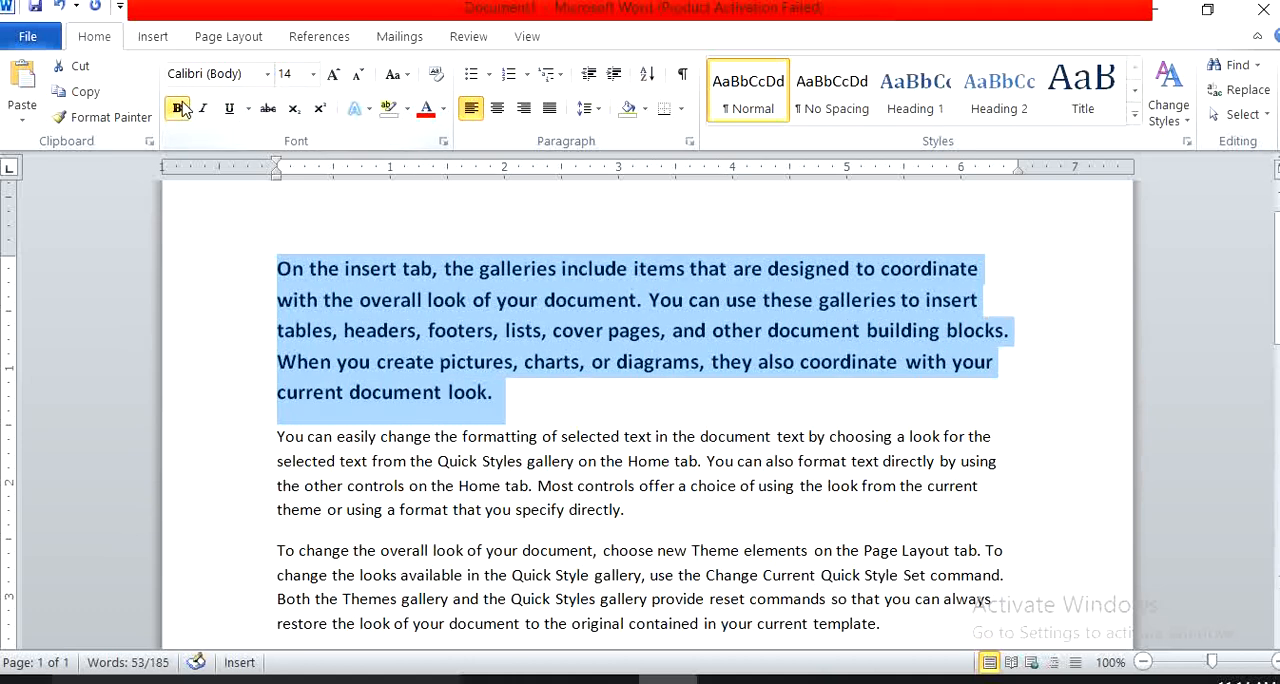
{"action": "left_click", "coordinate": [179, 109]}
{"action": "left_click", "coordinate": [203, 110]}
{"action": "left_click", "coordinate": [203, 110]}
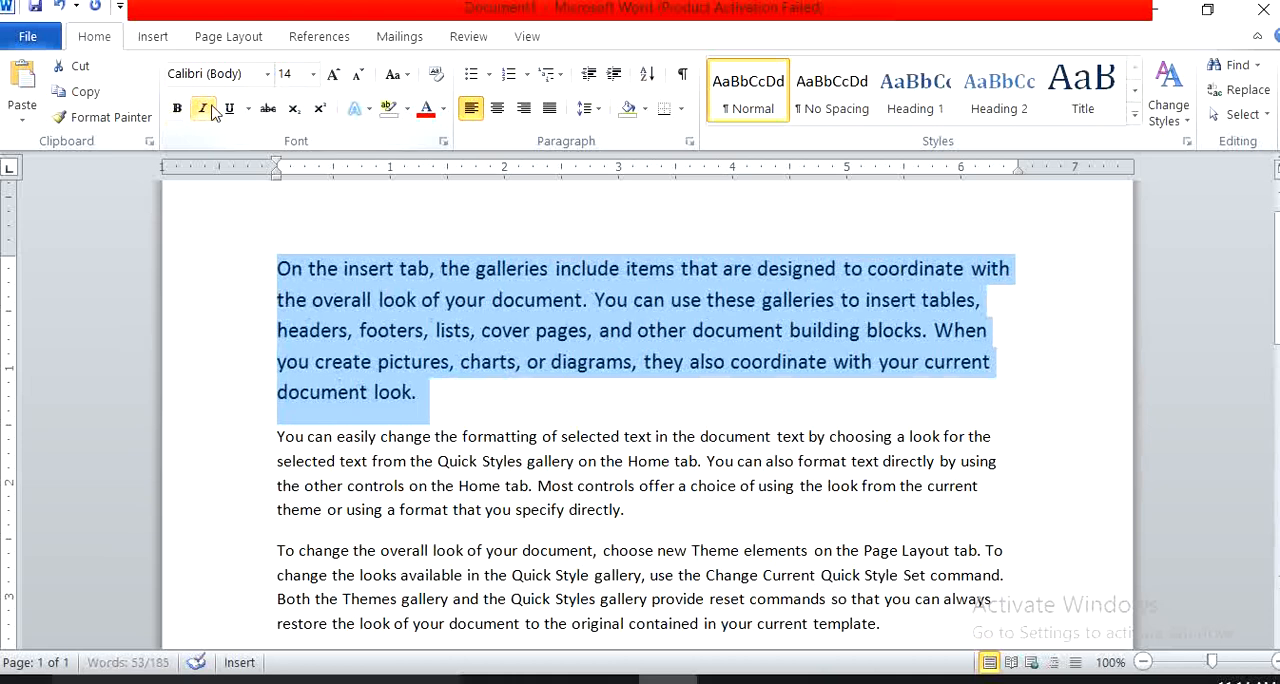
{"action": "left_click", "coordinate": [229, 110]}
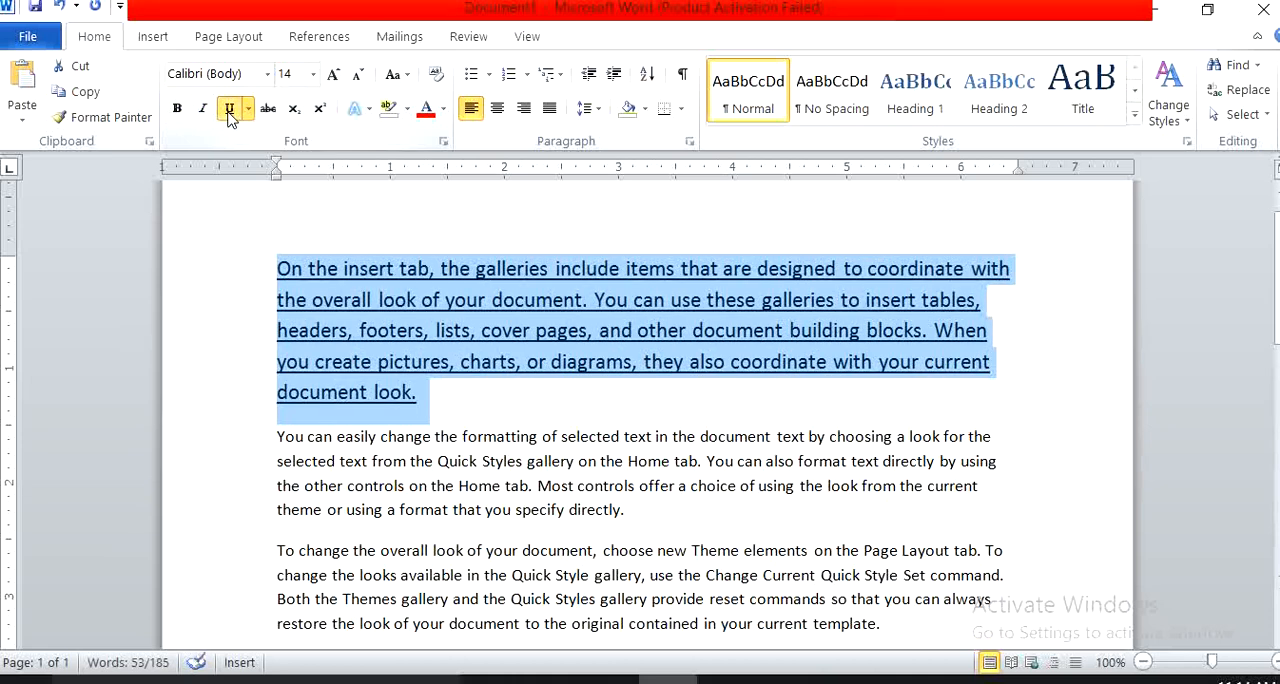
{"action": "left_click", "coordinate": [229, 112]}
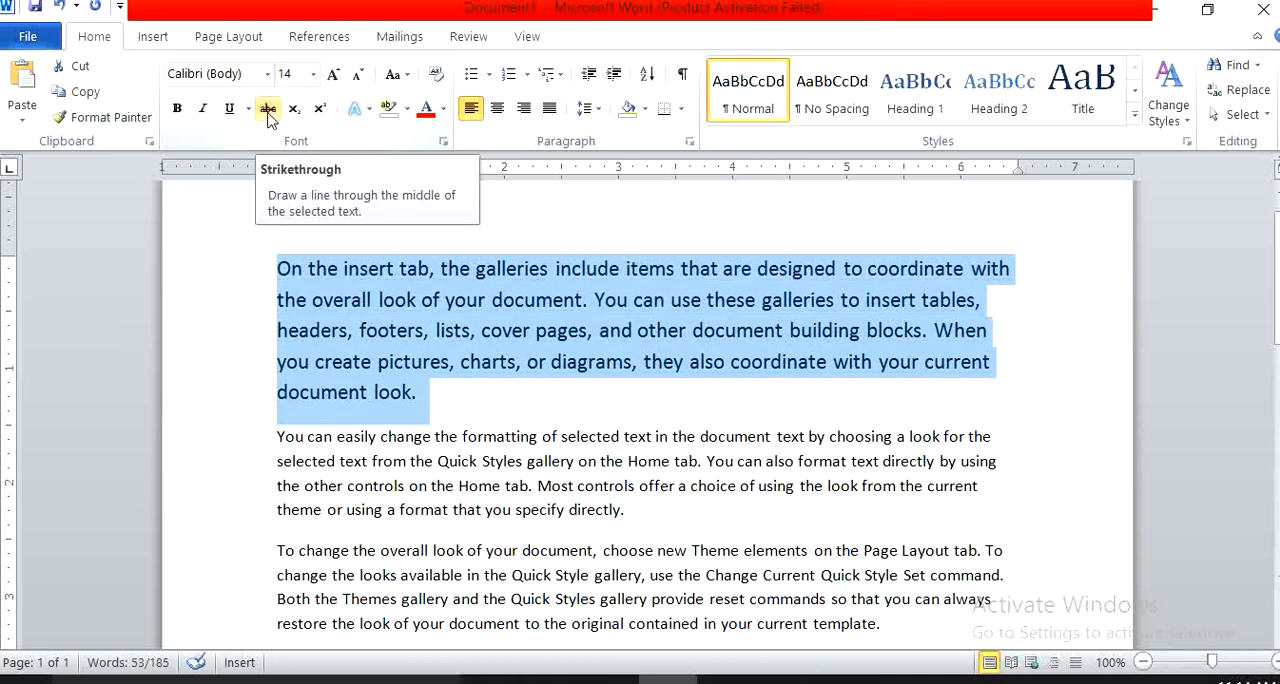
{"action": "left_click", "coordinate": [229, 112]}
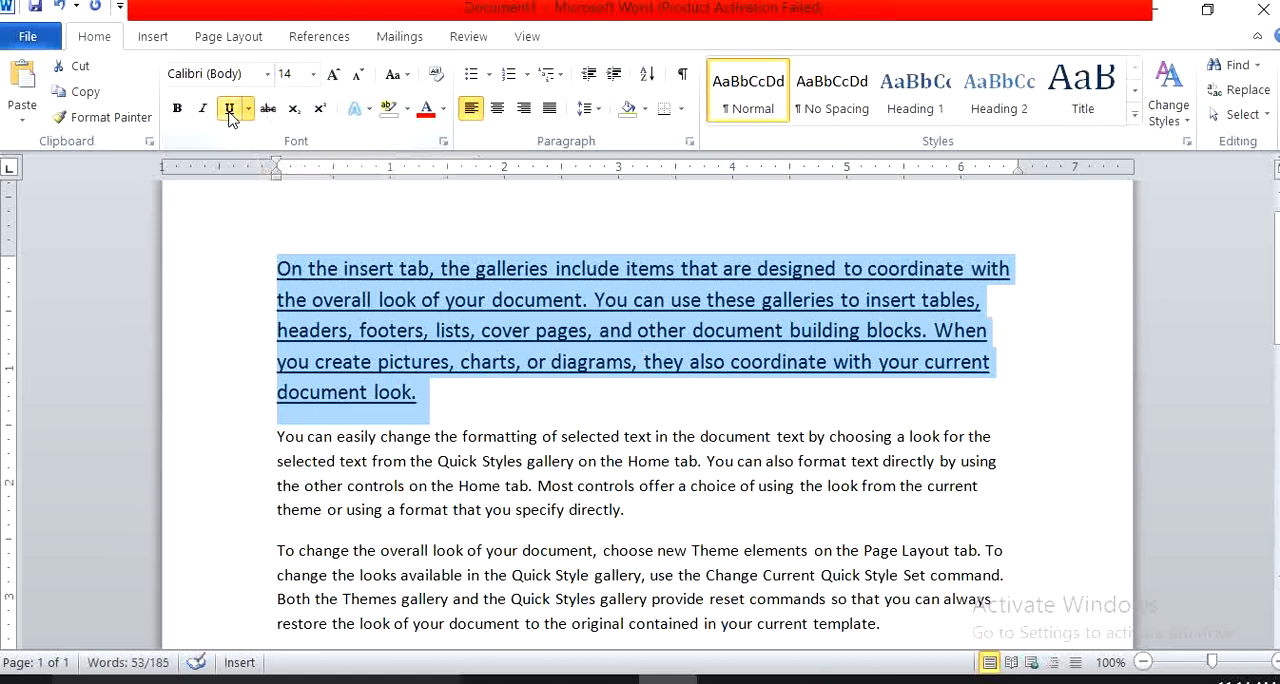
{"action": "left_click", "coordinate": [229, 112]}
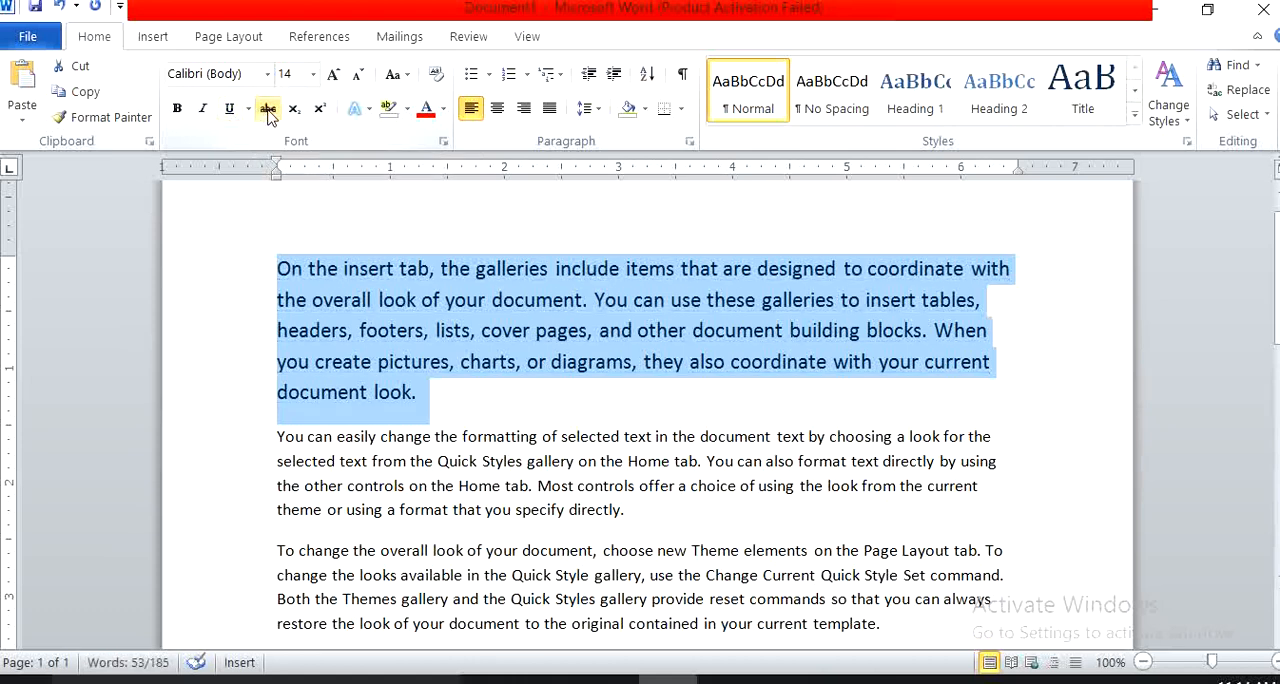
Apply strikethrough to the first paragraph, remove it again and deselect the text.
{"action": "left_click", "coordinate": [268, 112]}
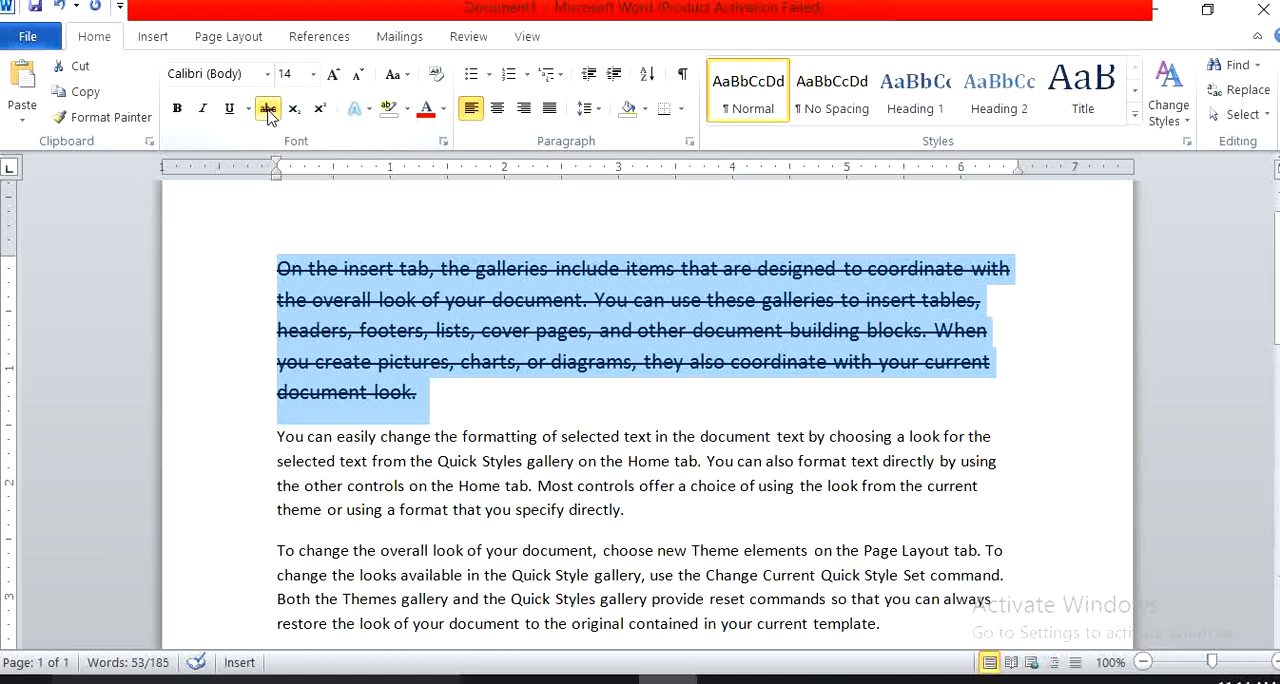
{"action": "left_click", "coordinate": [268, 112]}
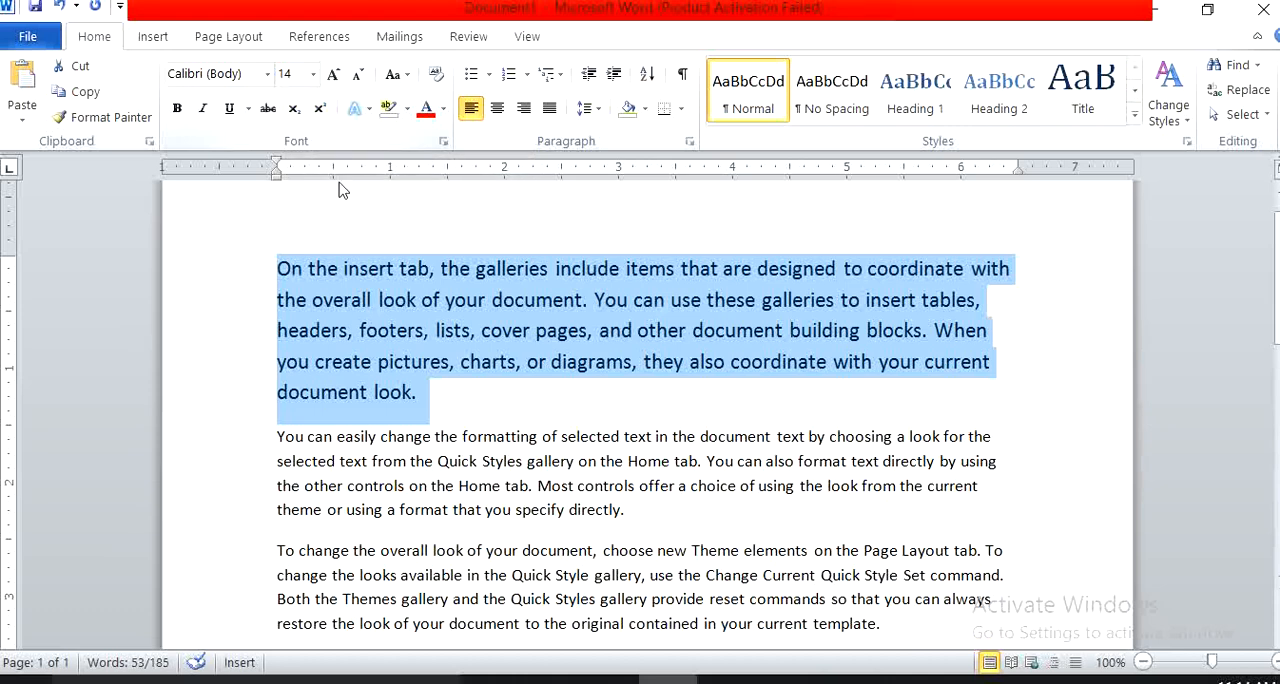
{"action": "left_click", "coordinate": [421, 400]}
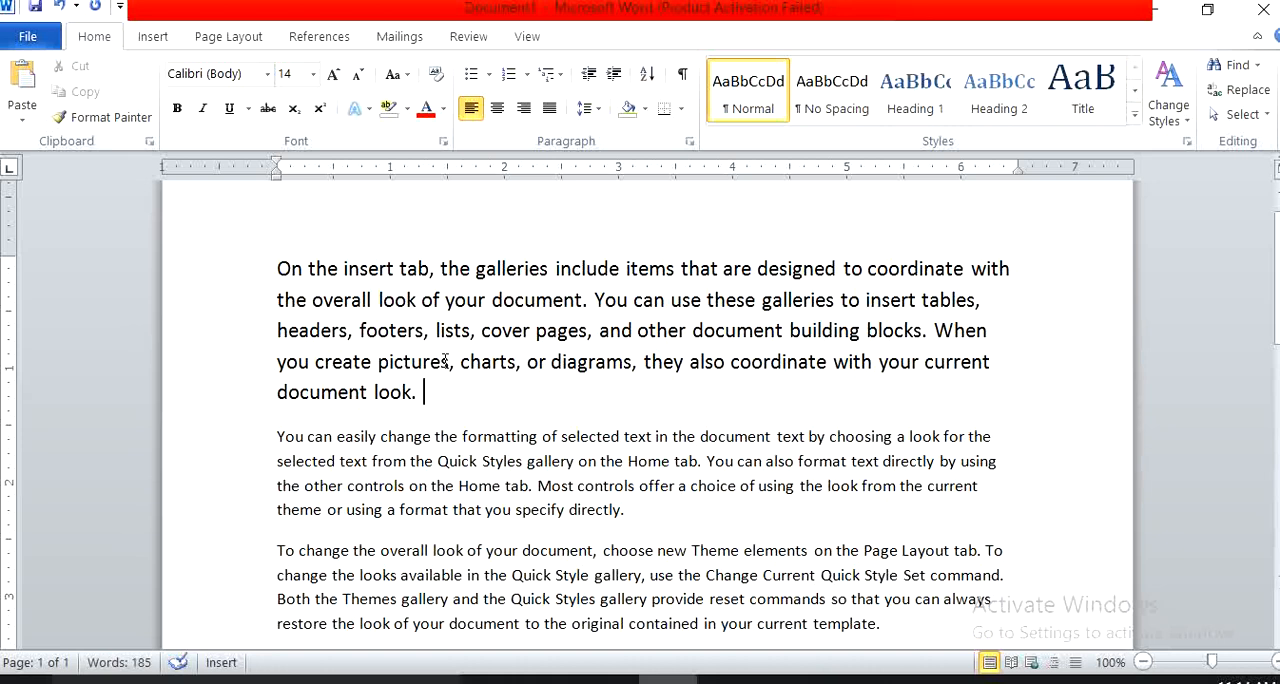
Add "H2O" at the end of the first paragraph and format its 2 as subscript.
{"action": "type", "text": "H2O"}
{"action": "left_click_drag", "start_coordinate": [448, 392], "coordinate": [437, 394]}
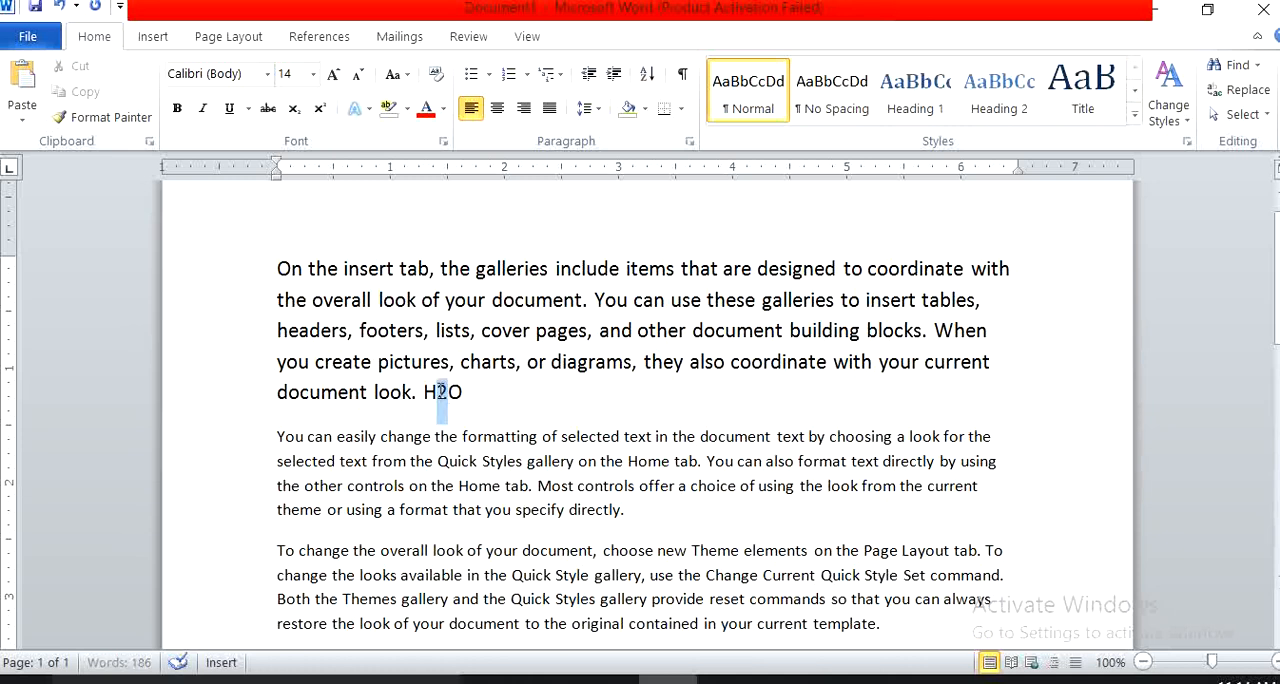
{"action": "left_click", "coordinate": [294, 112]}
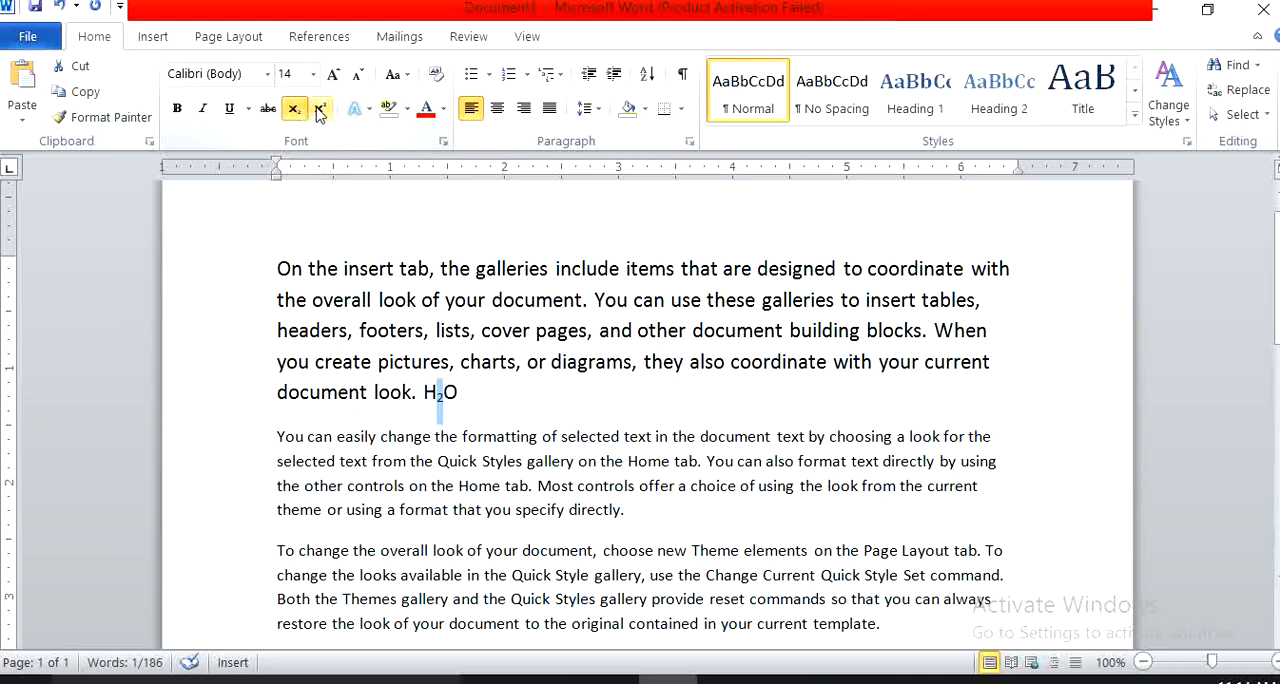
Switch the 2 in H2O to superscript, back to subscript and finally to superscript, then deselect it.
{"action": "left_click", "coordinate": [319, 110]}
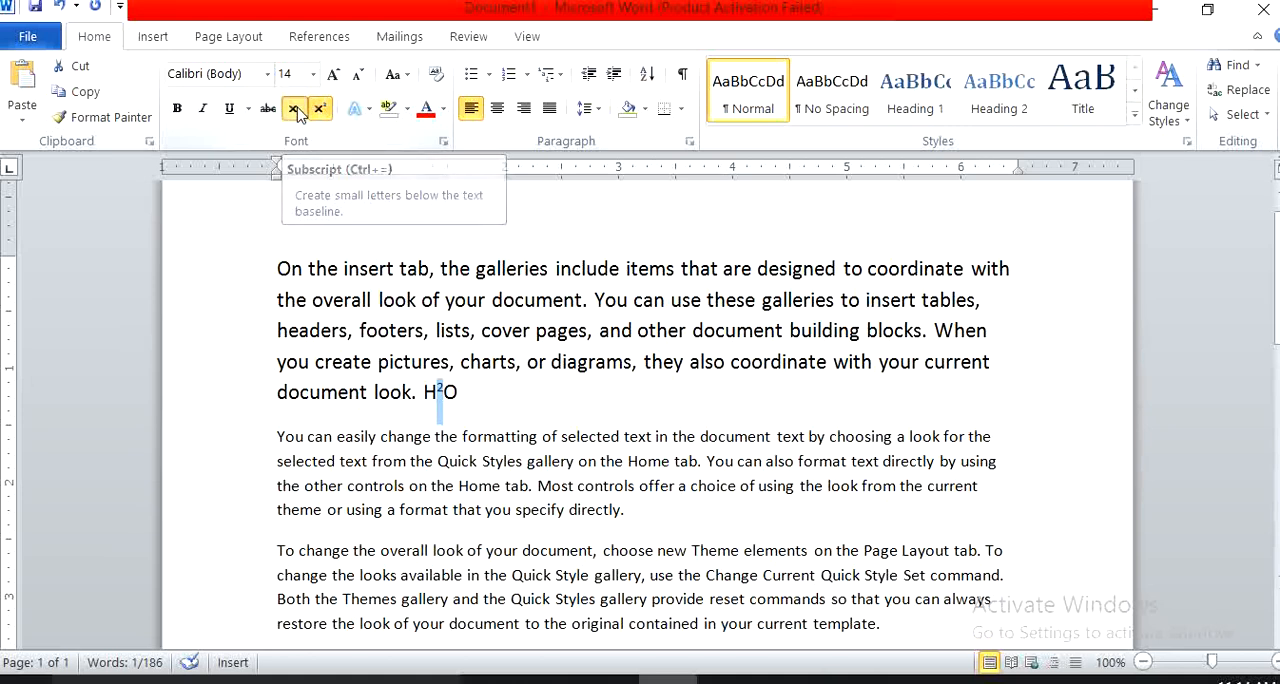
{"action": "left_click", "coordinate": [295, 110]}
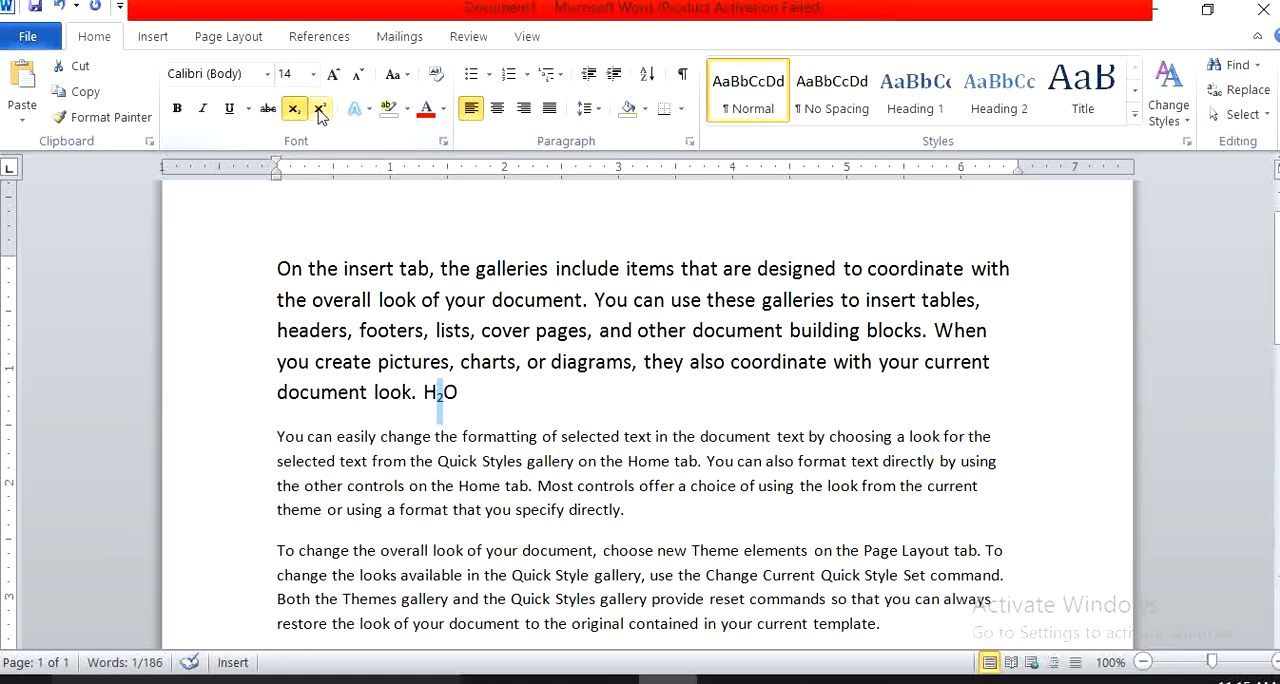
{"action": "left_click", "coordinate": [320, 110]}
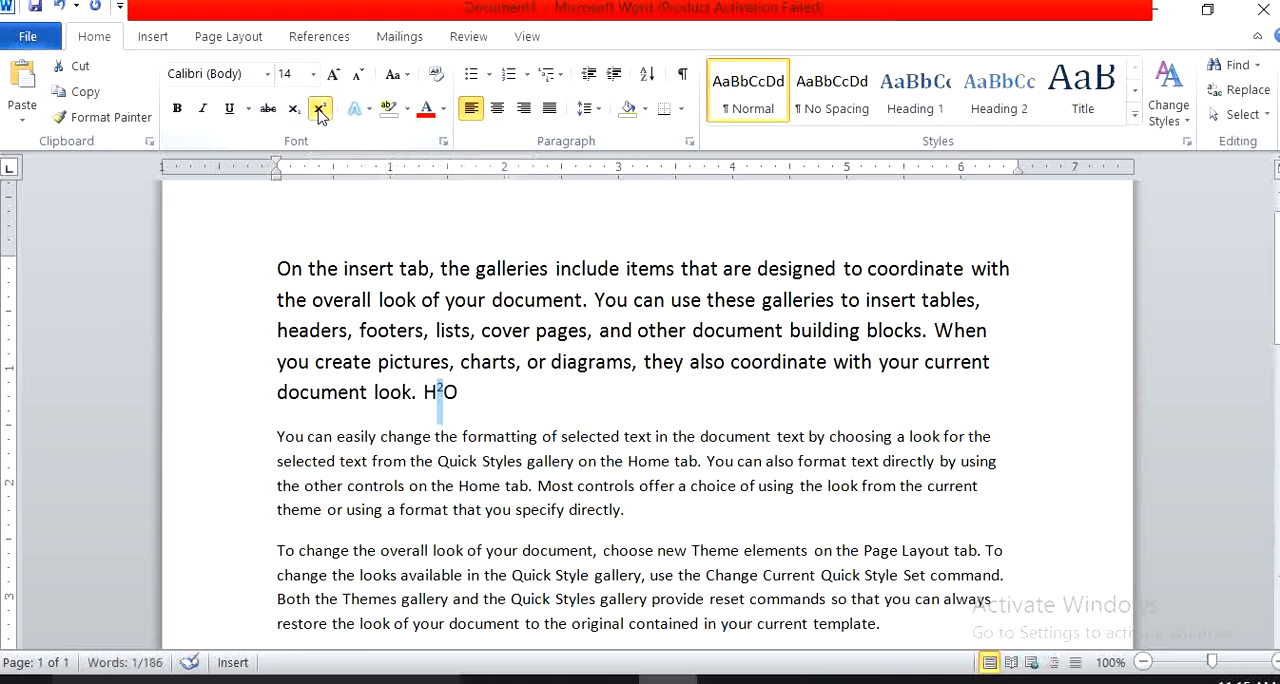
{"action": "left_click", "coordinate": [458, 392]}
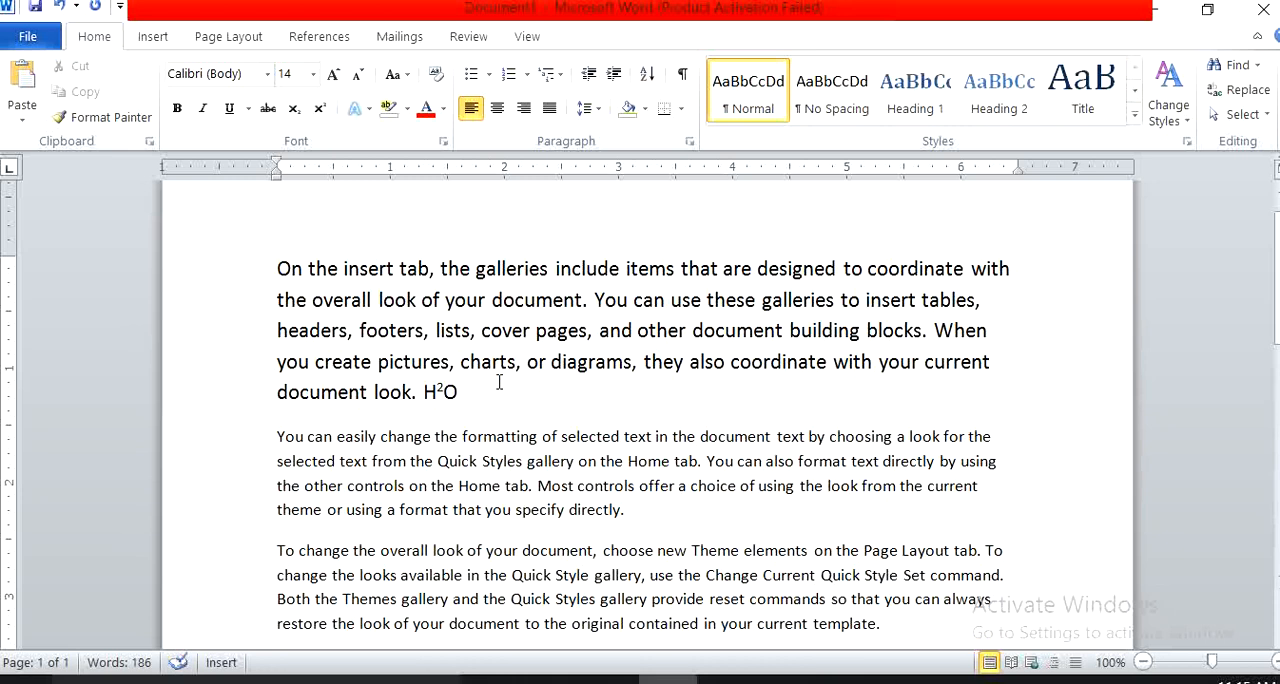
Add "2+3" after H2O, try superscript and subscript on the "+3" and return it to normal text.
{"action": "type", "text": "2+3"}
{"action": "left_click_drag", "start_coordinate": [499, 396], "coordinate": [476, 396]}
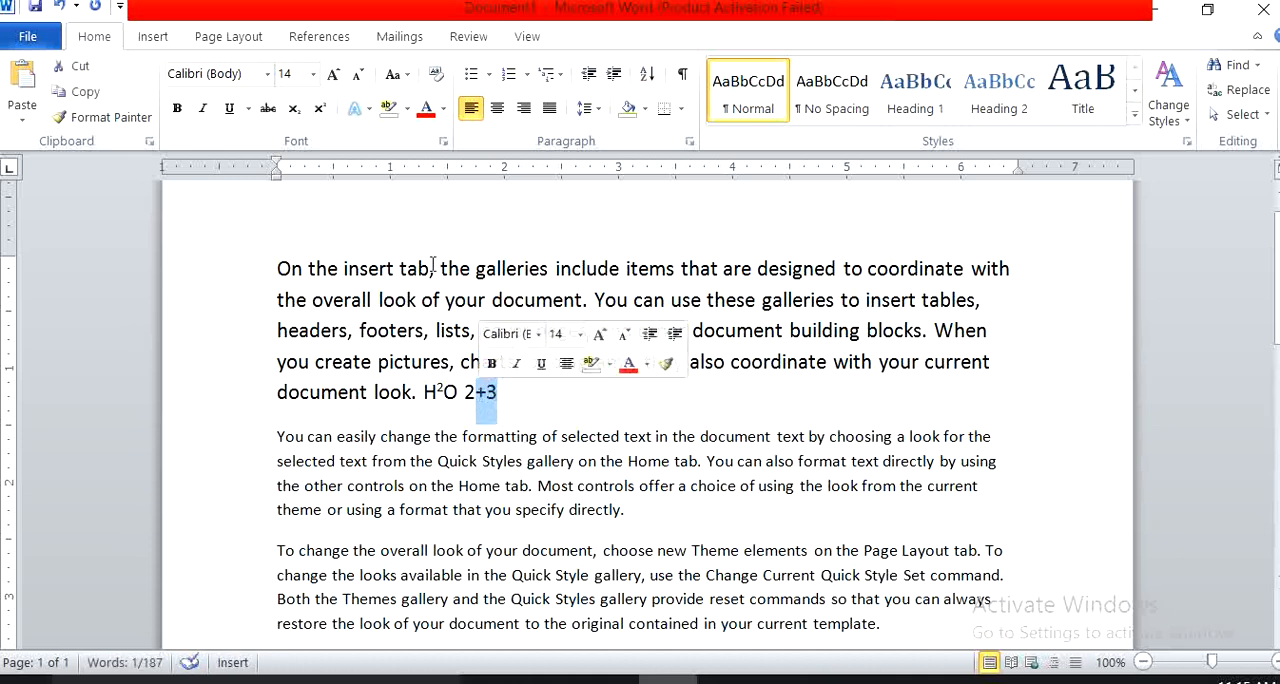
{"action": "left_click", "coordinate": [322, 110]}
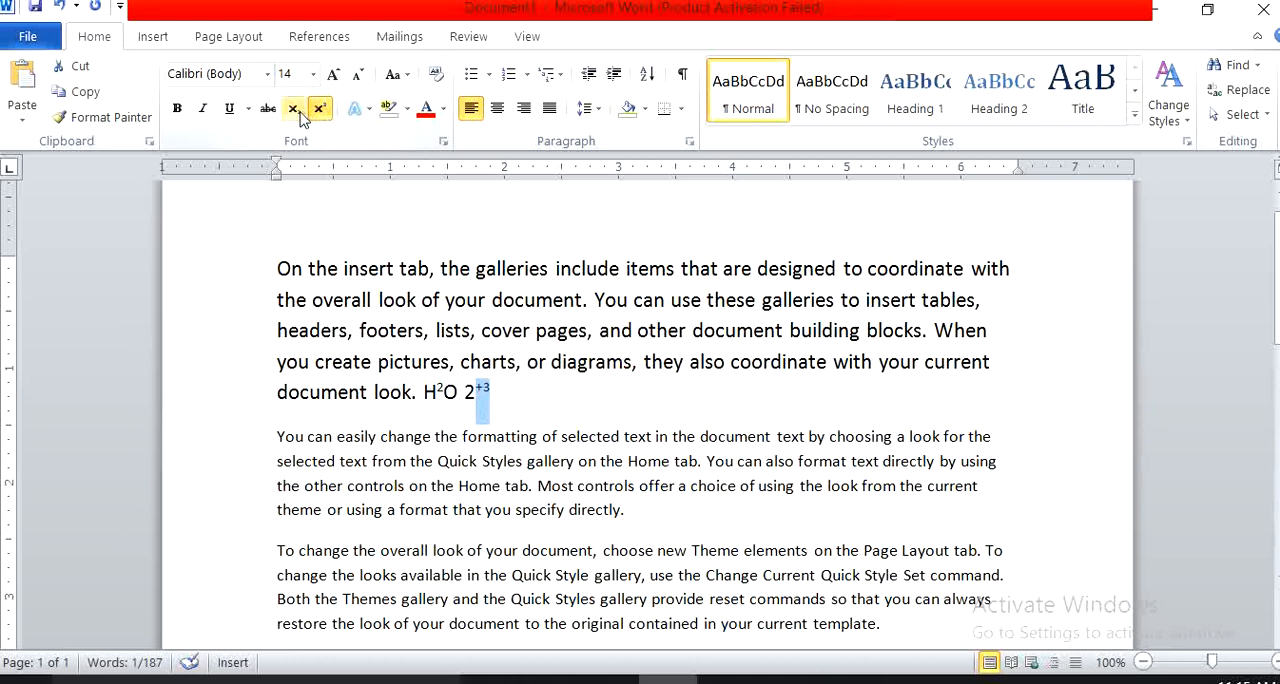
{"action": "left_click", "coordinate": [295, 110]}
{"action": "left_click", "coordinate": [300, 116]}
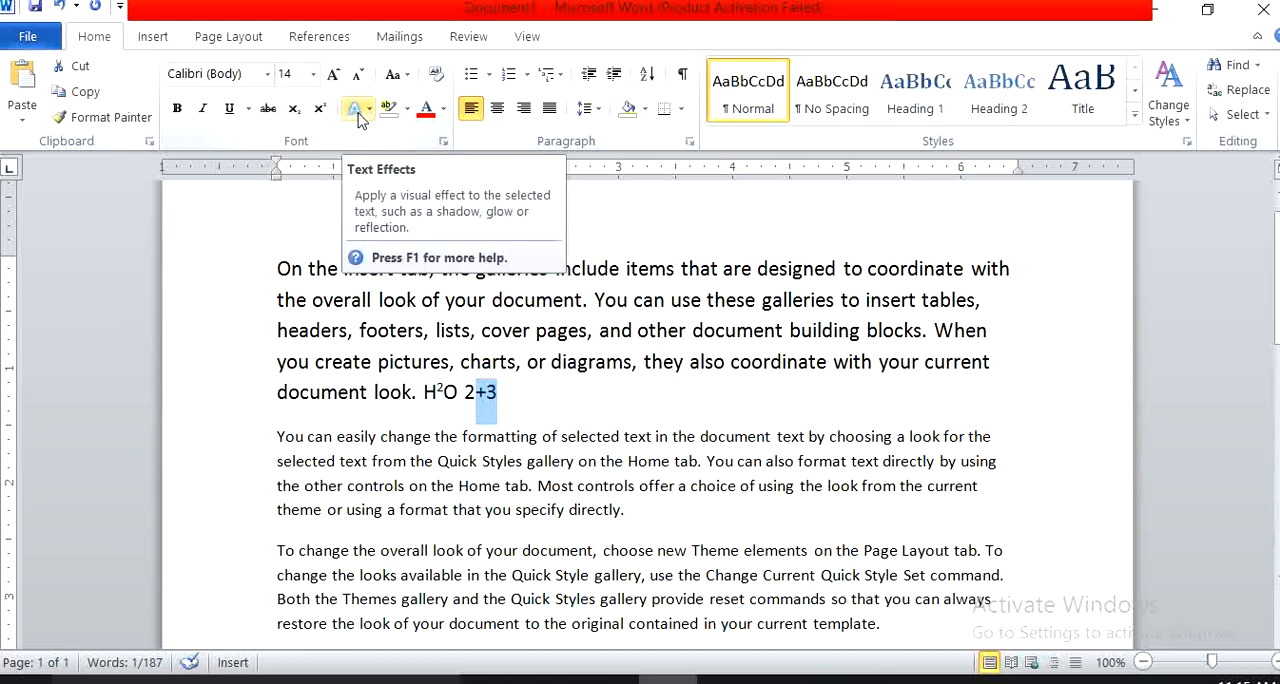
{"action": "left_click", "coordinate": [507, 393]}
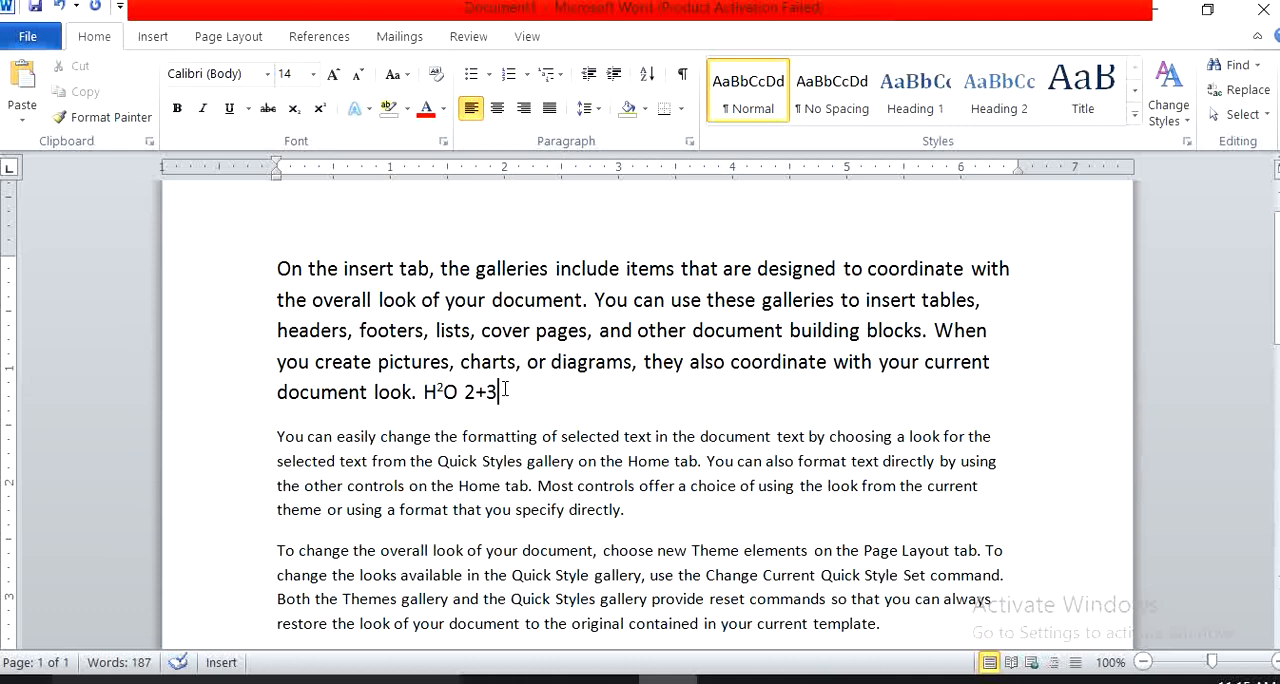
Apply the text effect Gradient Fill - Orange, Accent 6, Inner Shadow to the whole first paragraph.
{"action": "left_click_drag", "start_coordinate": [505, 390], "coordinate": [279, 277]}
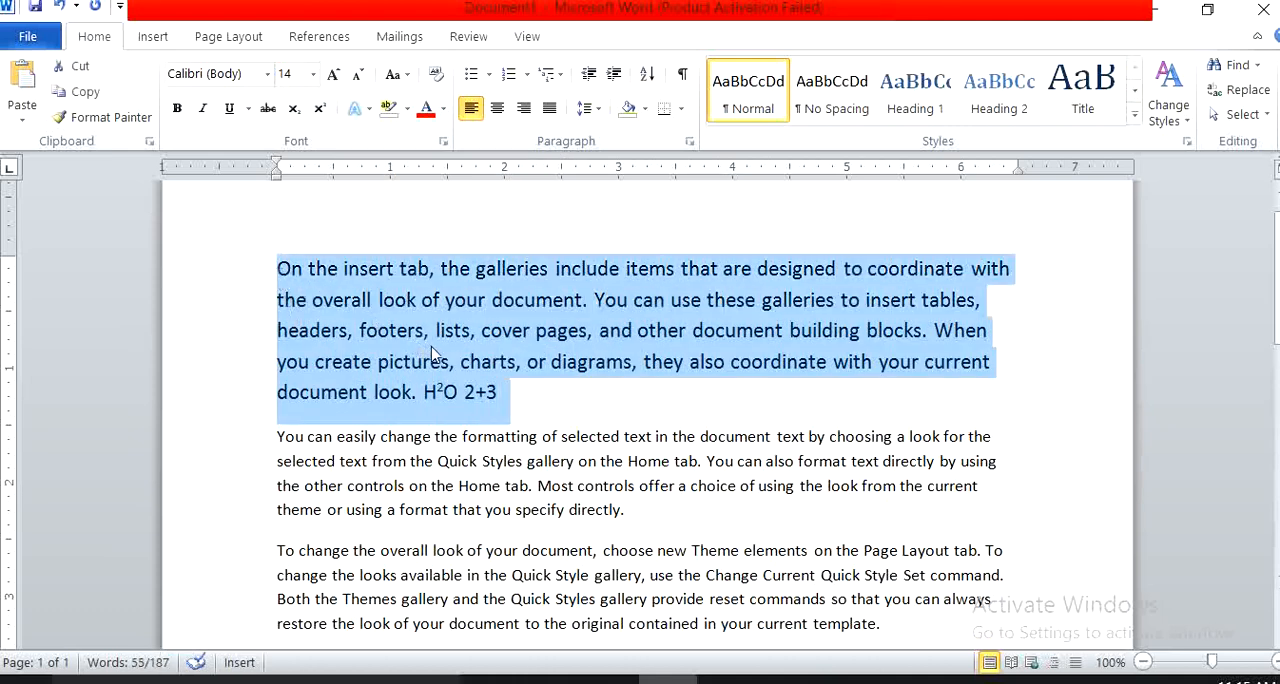
{"action": "left_click", "coordinate": [560, 393]}
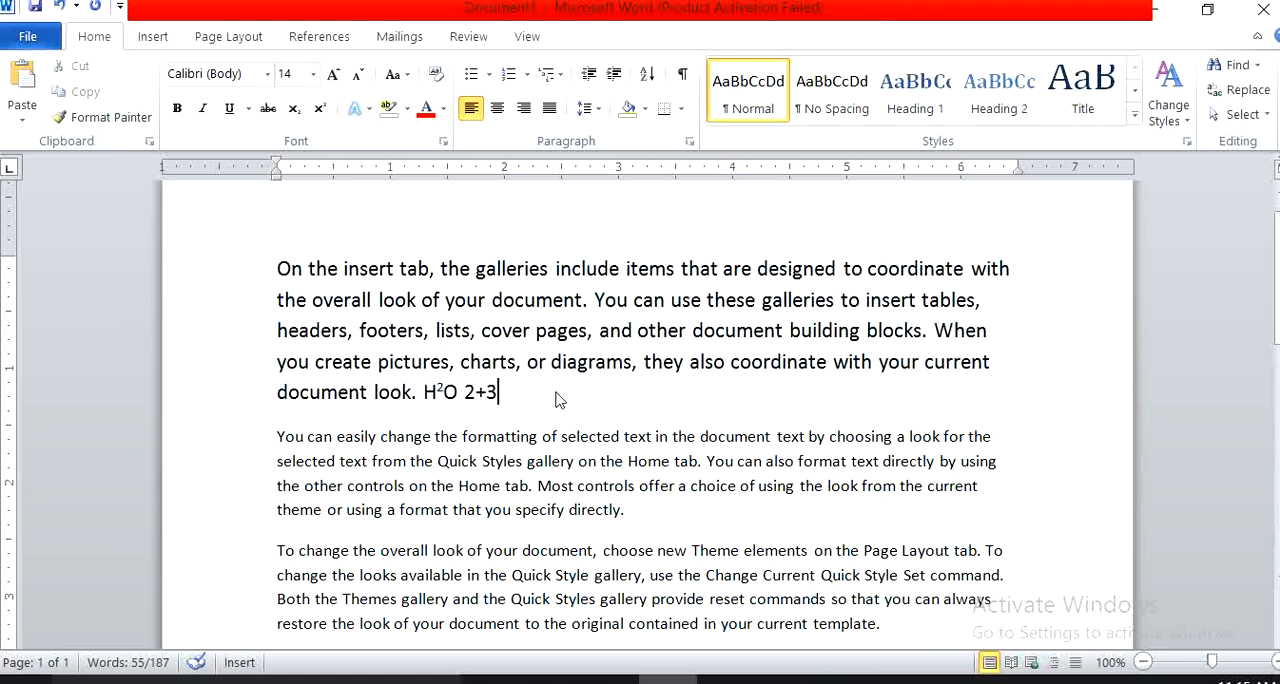
{"action": "left_click", "coordinate": [618, 268]}
{"action": "left_click_drag", "start_coordinate": [614, 268], "coordinate": [490, 263]}
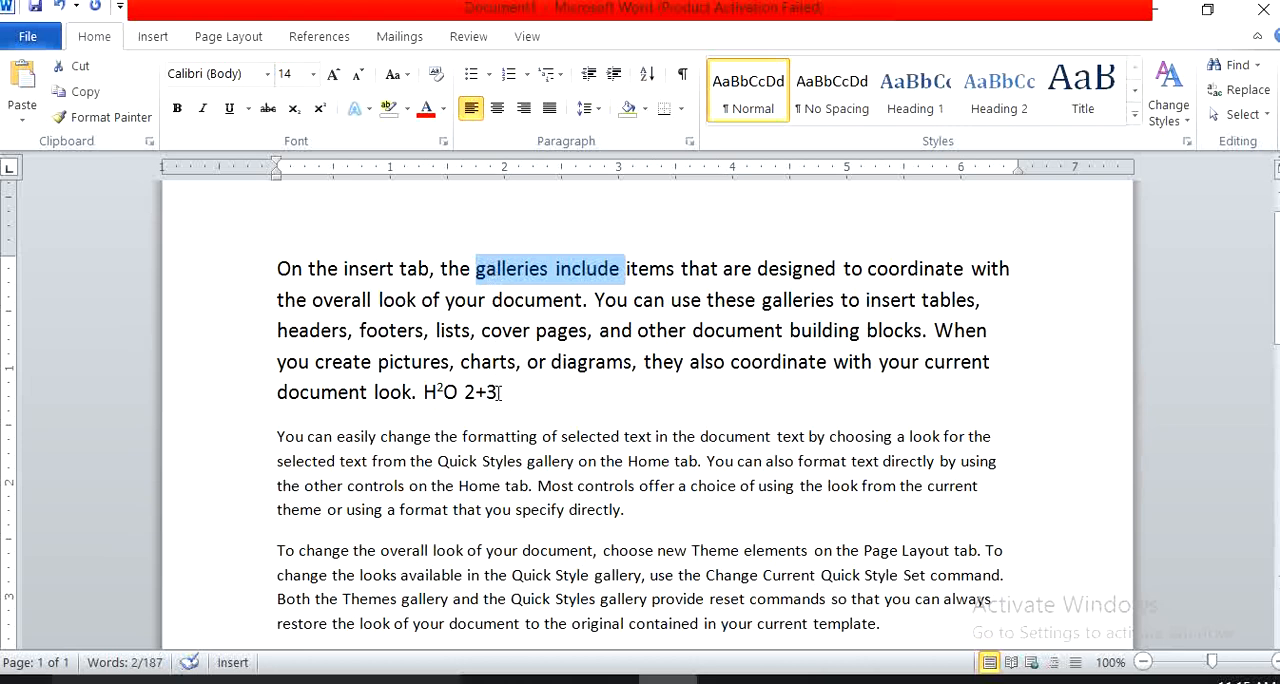
{"action": "left_click_drag", "start_coordinate": [498, 392], "coordinate": [283, 268]}
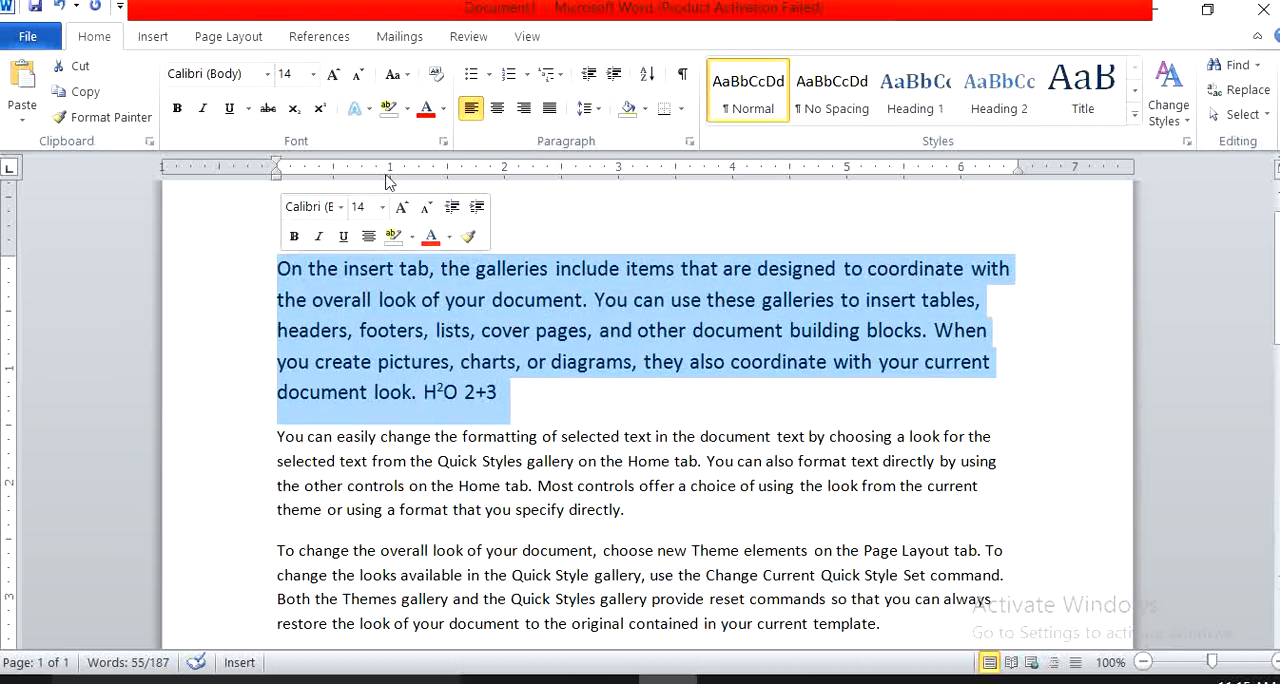
{"action": "left_click", "coordinate": [366, 110]}
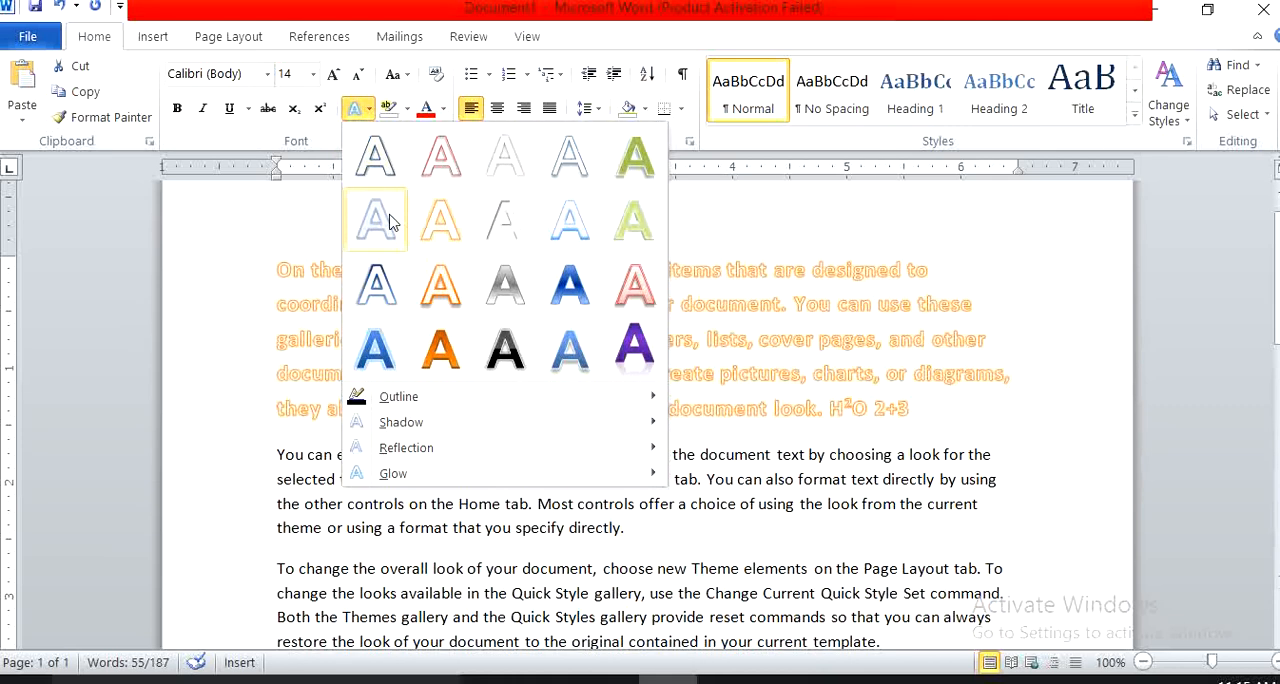
{"action": "left_click", "coordinate": [441, 352]}
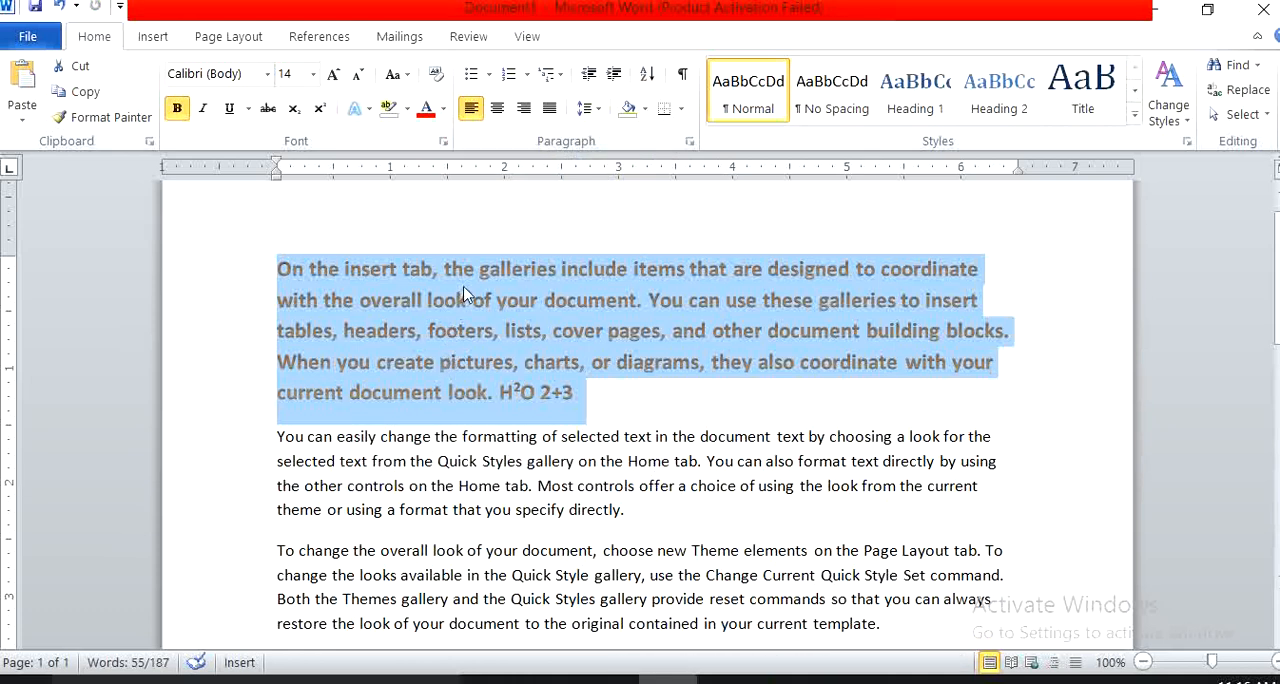
Set the first paragraph's font color to the standard Green and deselect the text.
{"action": "left_click", "coordinate": [443, 115]}
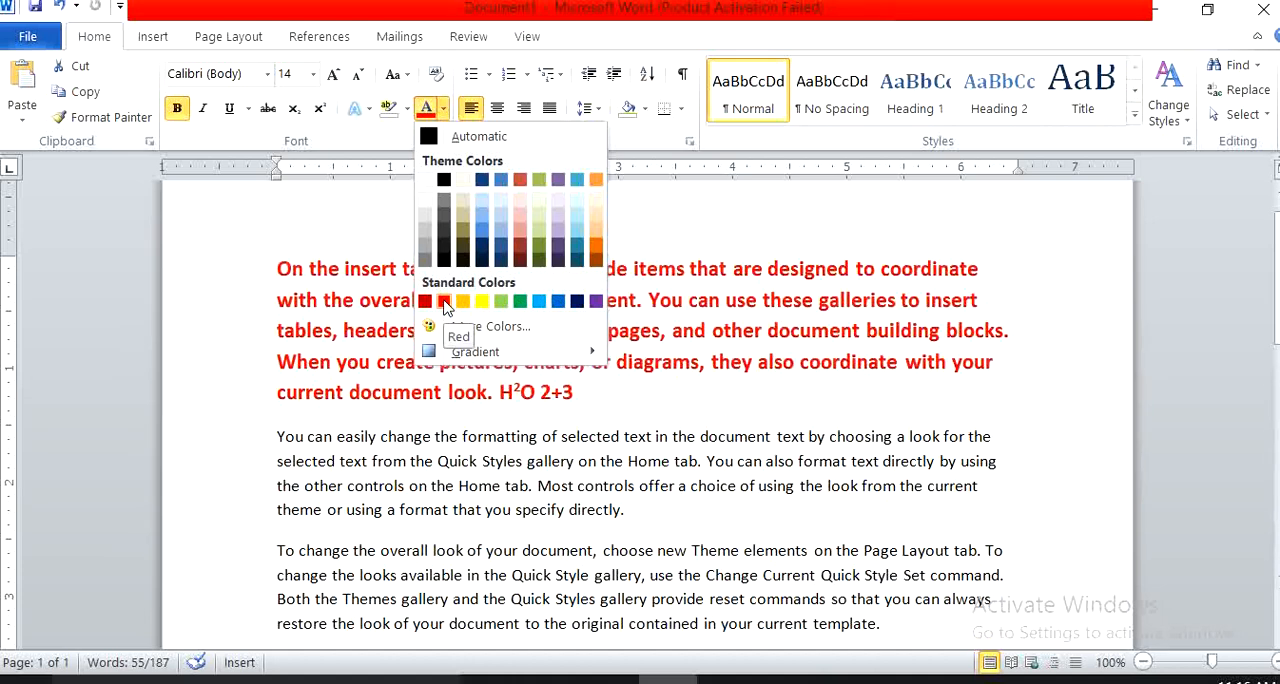
{"action": "left_click", "coordinate": [520, 303]}
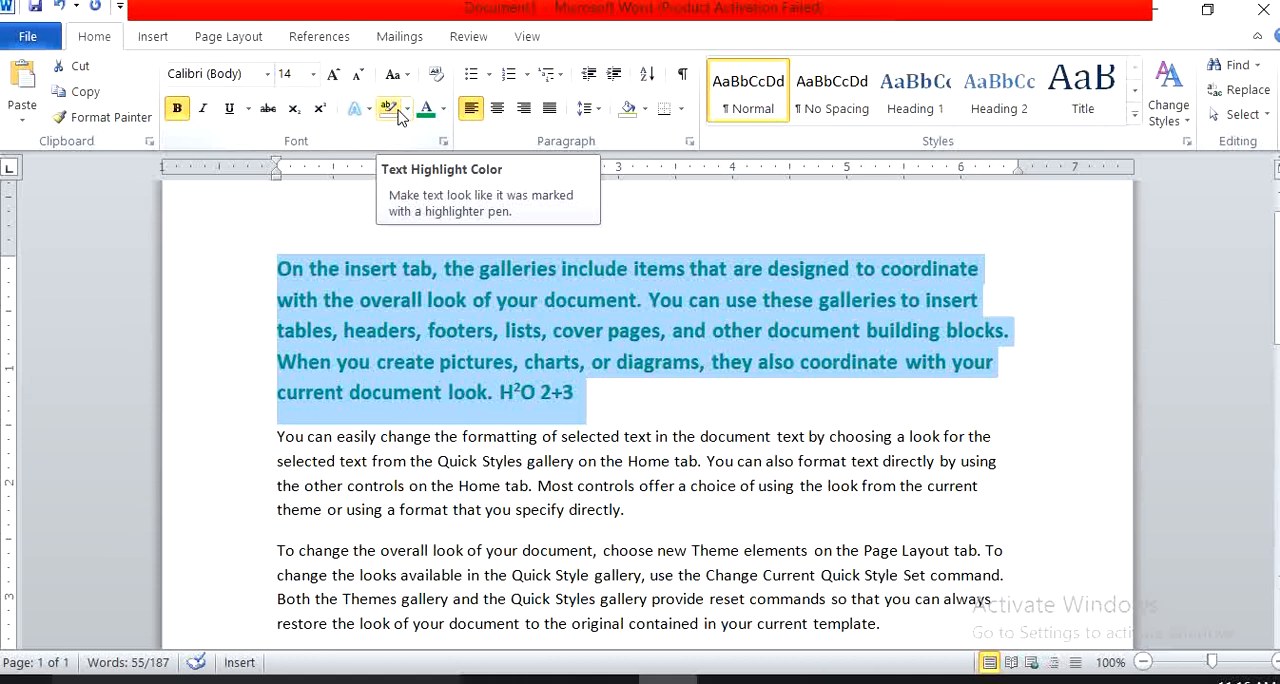
{"action": "left_click", "coordinate": [645, 270]}
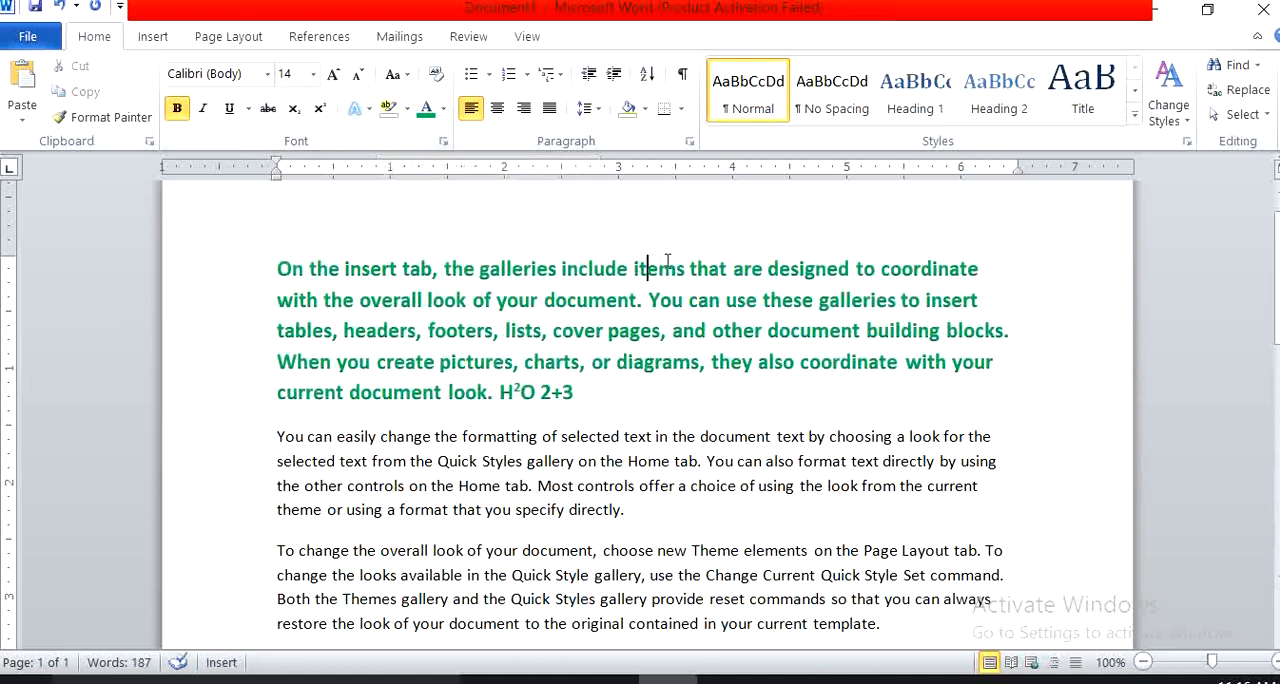
Highlight the words "galleries include items" in yellow, then remove the highlight with No Color.
{"action": "left_click_drag", "start_coordinate": [680, 268], "coordinate": [479, 268]}
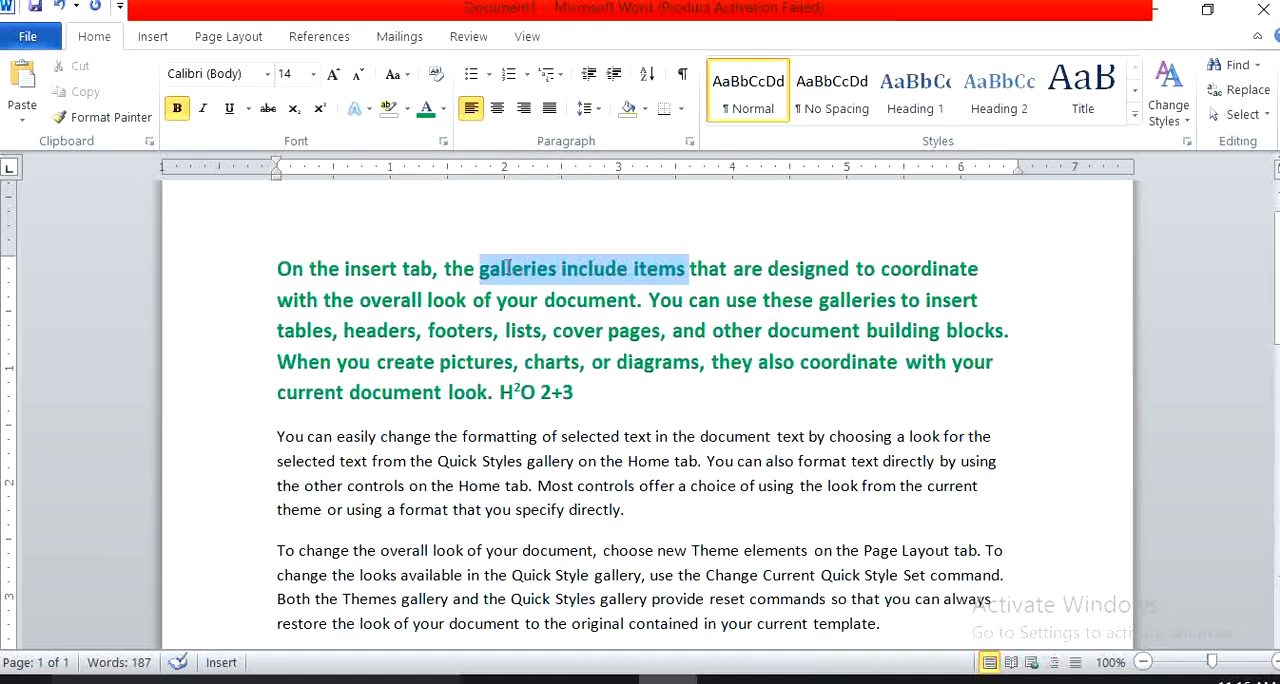
{"action": "left_click", "coordinate": [406, 110]}
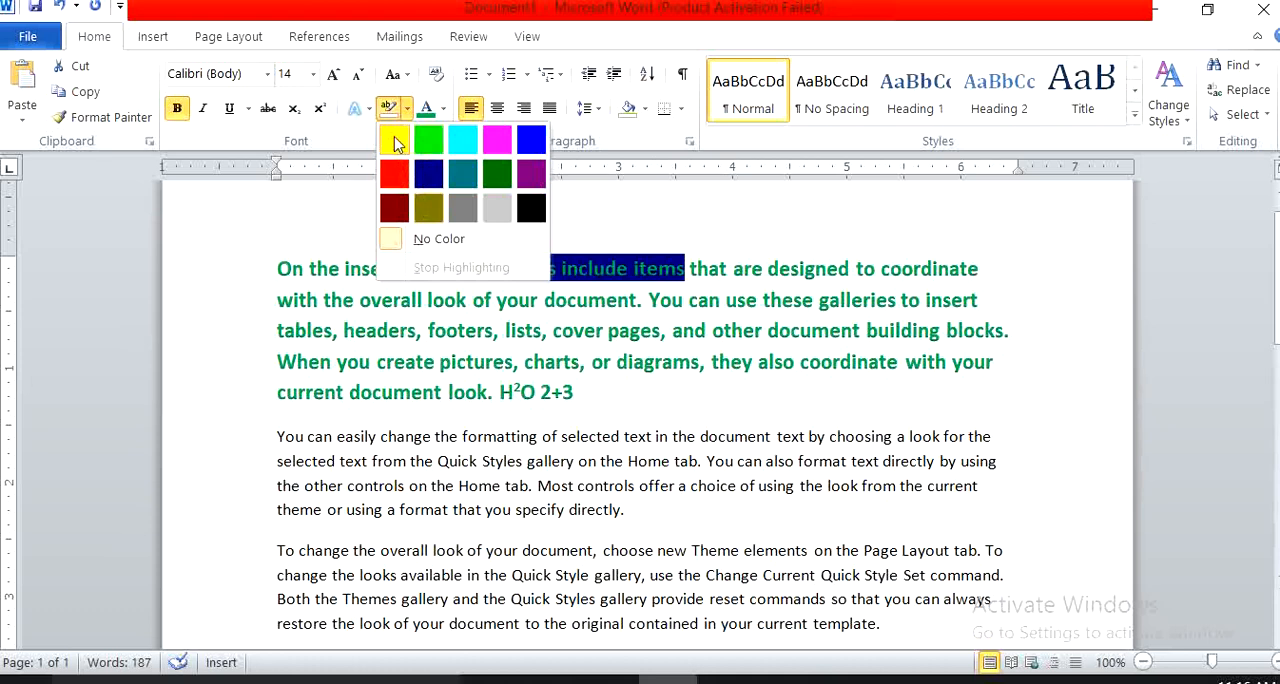
{"action": "left_click", "coordinate": [394, 141]}
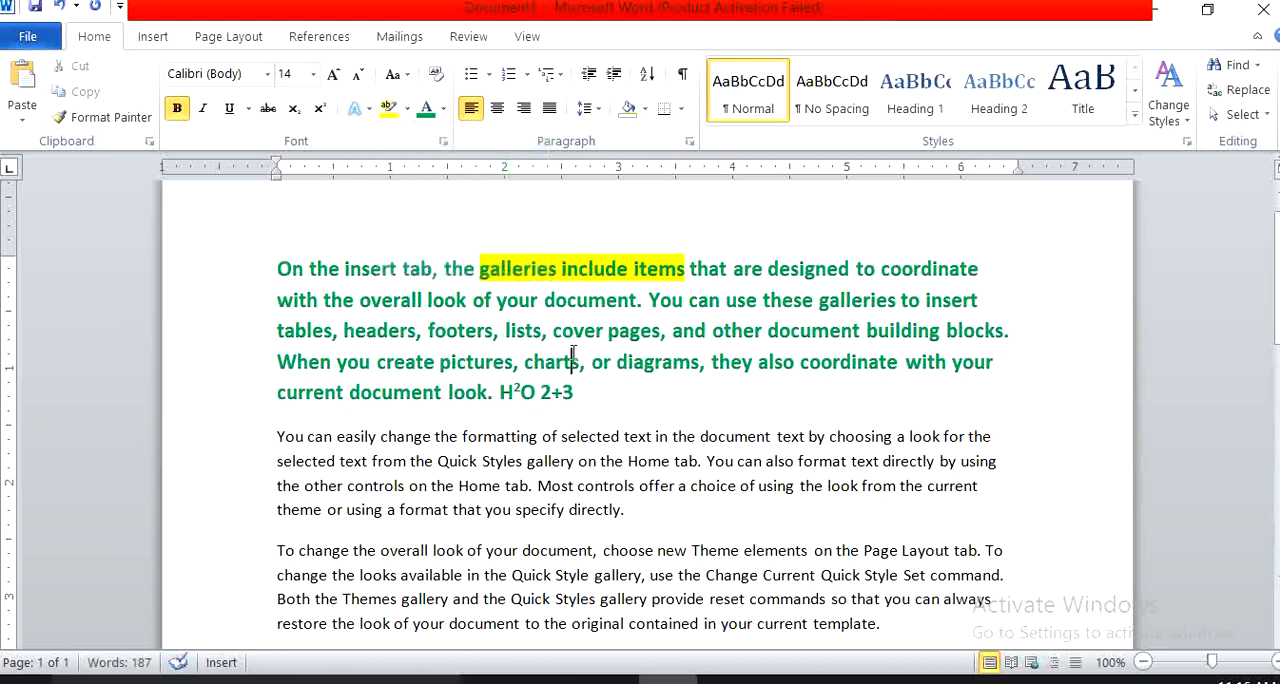
{"action": "left_click_drag", "start_coordinate": [686, 262], "coordinate": [527, 253]}
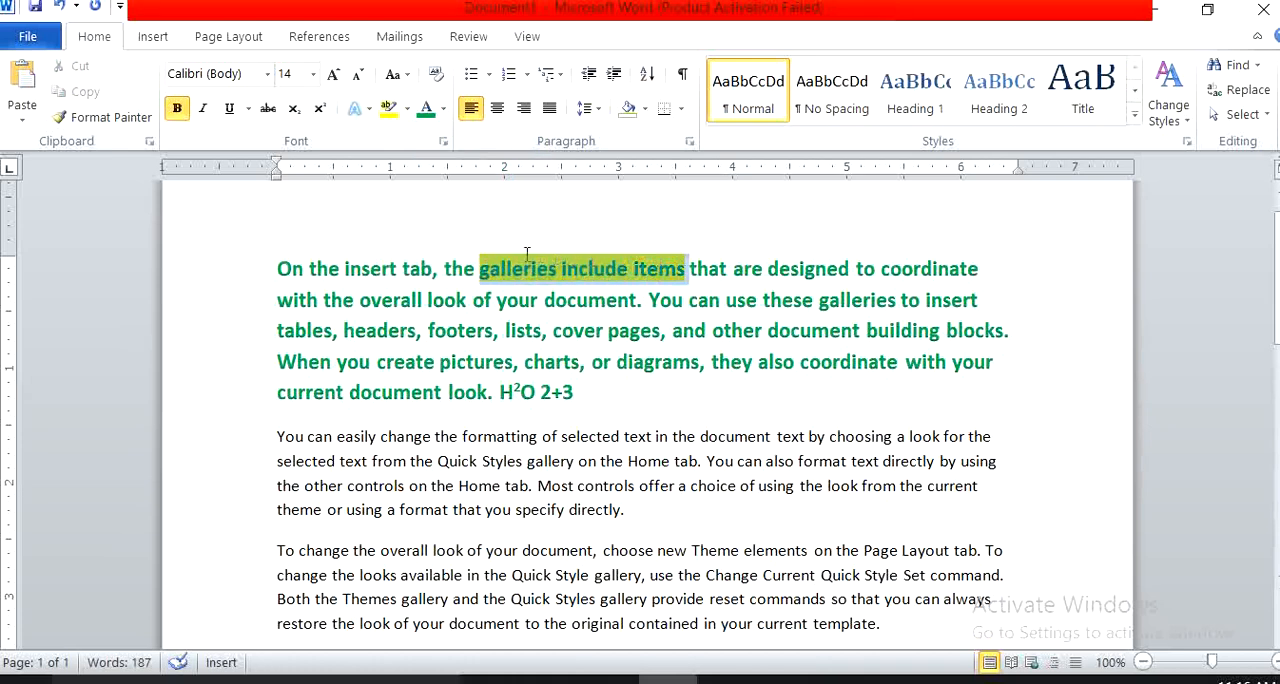
{"action": "left_click", "coordinate": [408, 109]}
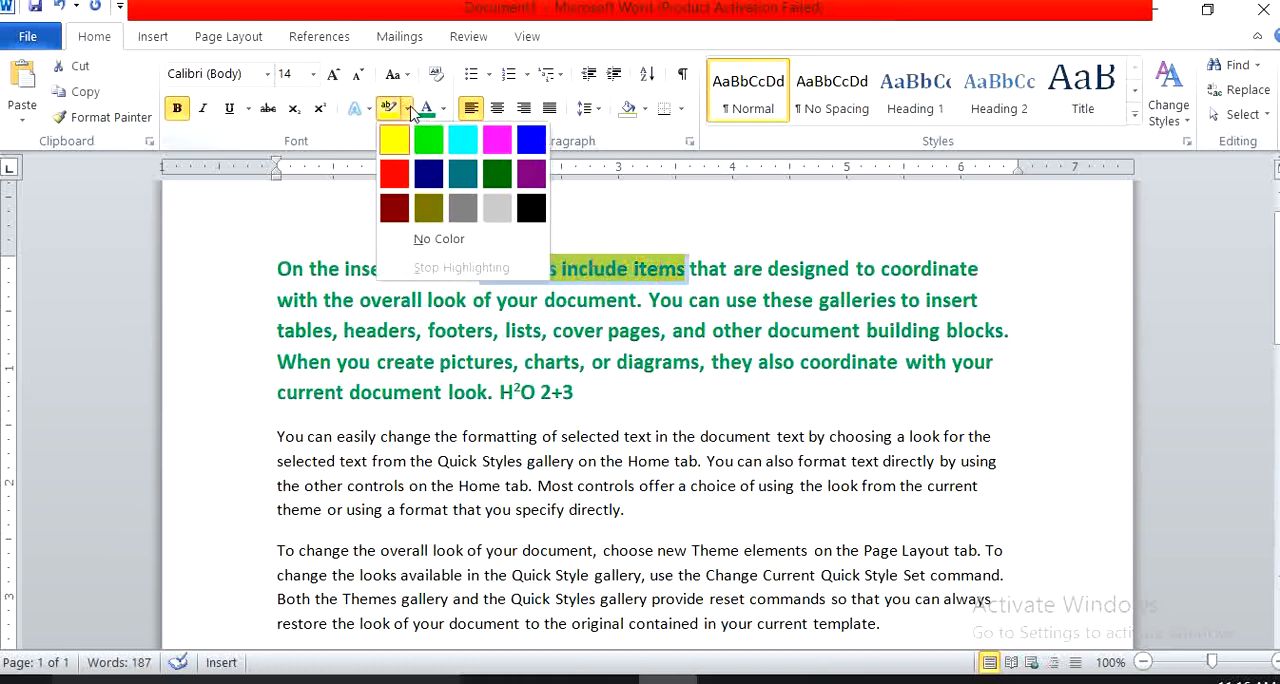
{"action": "left_click", "coordinate": [430, 240]}
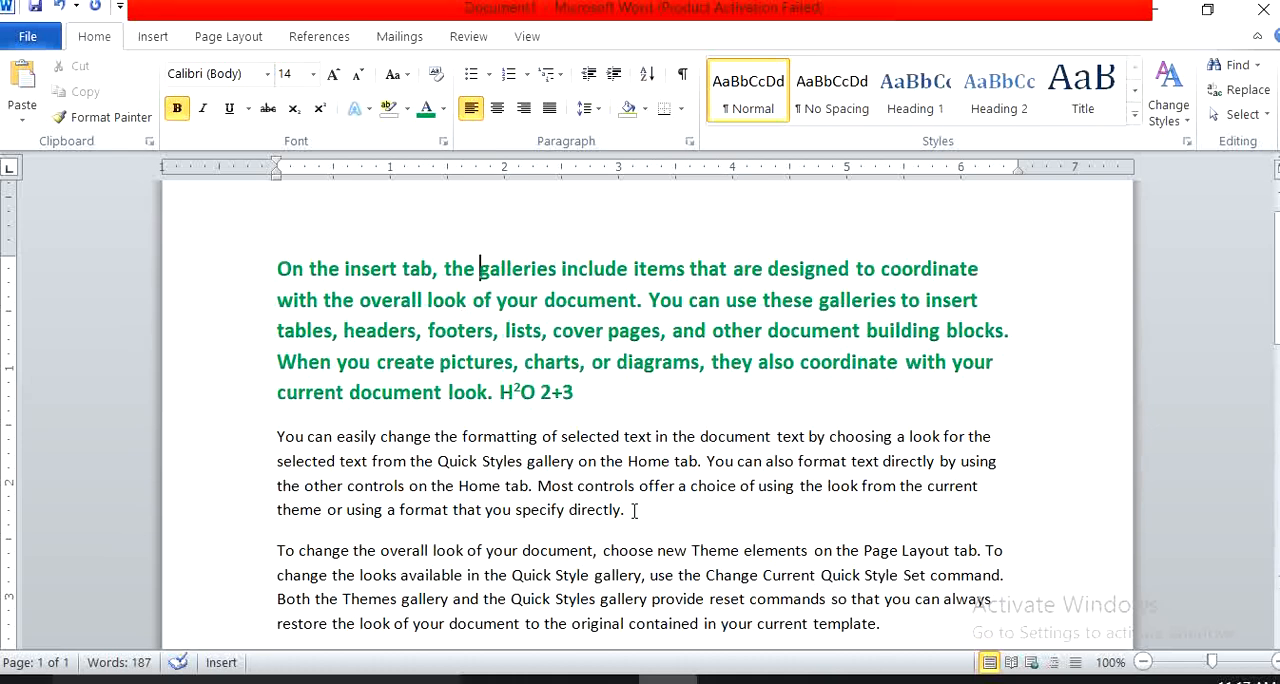
Enlarge the second paragraph's font to 12 pt and view the available case options without applying one.
{"action": "left_click_drag", "start_coordinate": [632, 511], "coordinate": [271, 437]}
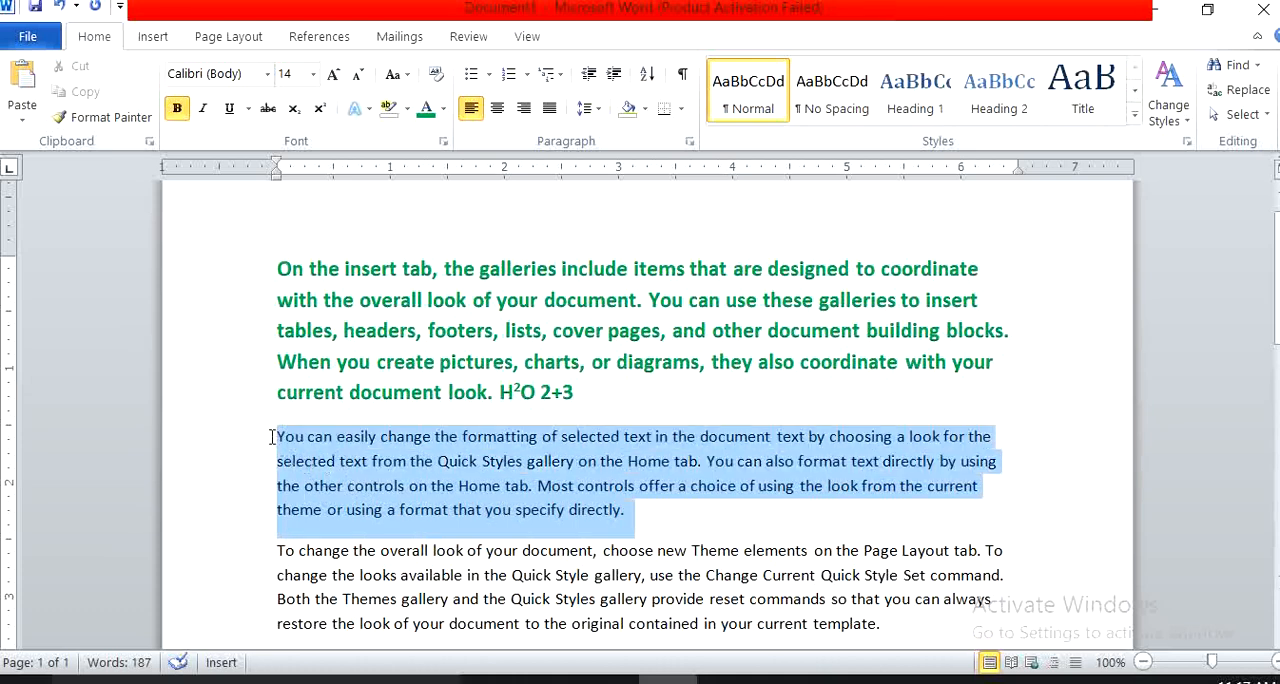
{"action": "left_click", "coordinate": [268, 74]}
{"action": "left_click", "coordinate": [271, 76]}
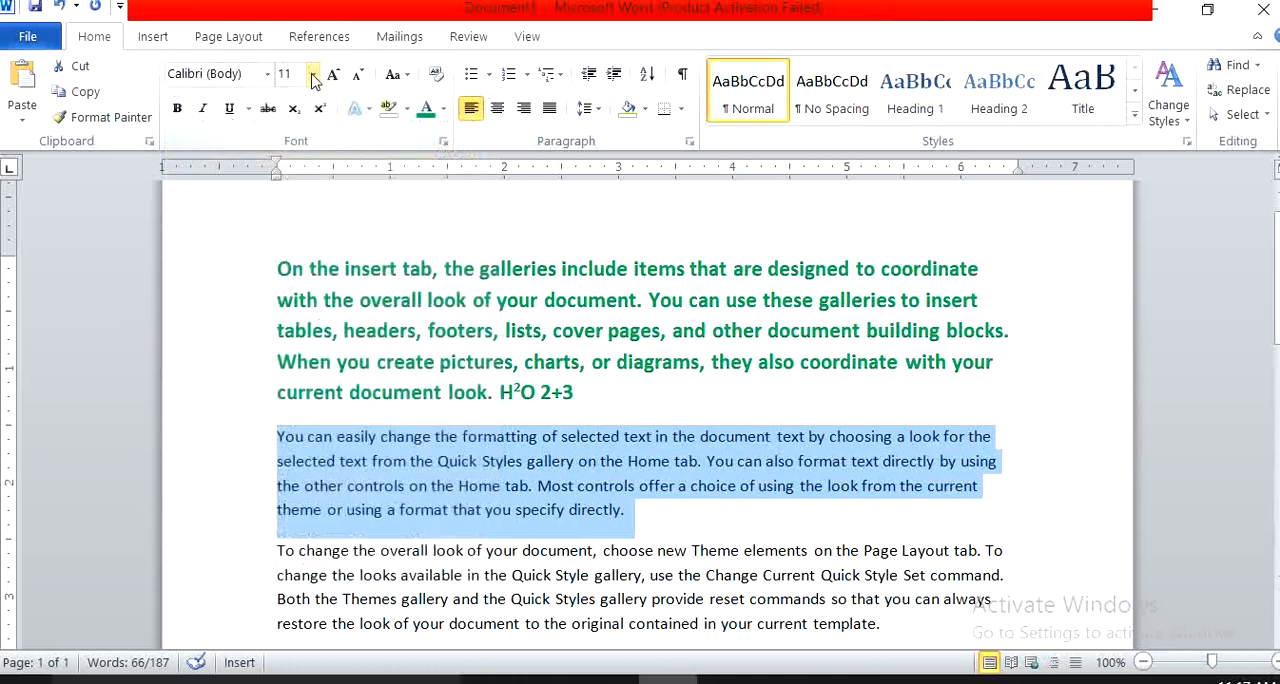
{"action": "left_click", "coordinate": [313, 76]}
{"action": "left_click", "coordinate": [334, 75]}
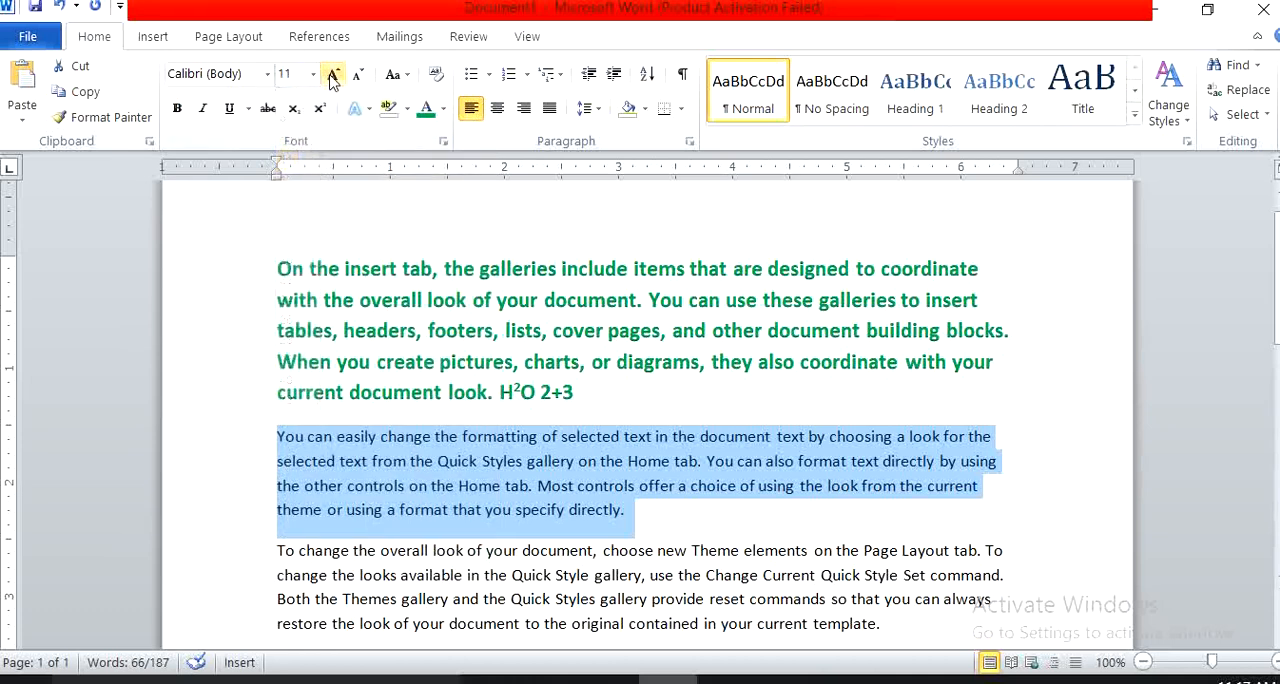
{"action": "left_click", "coordinate": [334, 75]}
{"action": "left_click", "coordinate": [358, 75]}
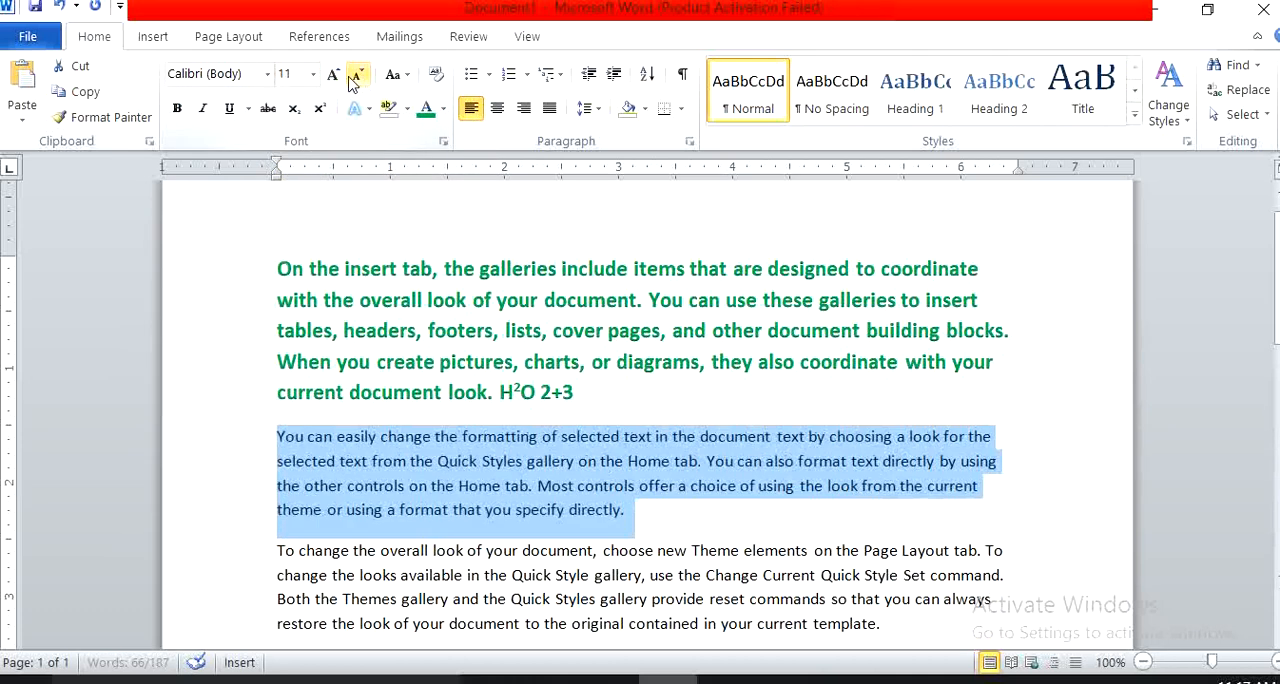
{"action": "left_click", "coordinate": [334, 75]}
{"action": "left_click", "coordinate": [393, 76]}
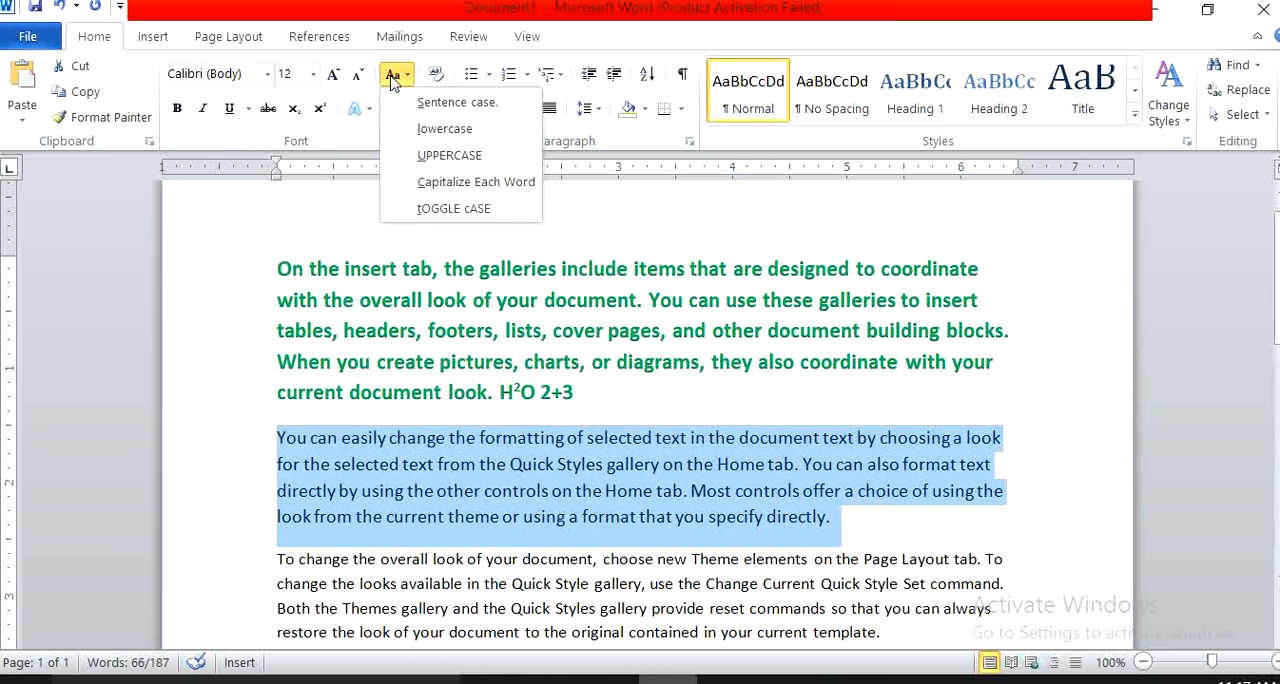
{"action": "left_click", "coordinate": [393, 76]}
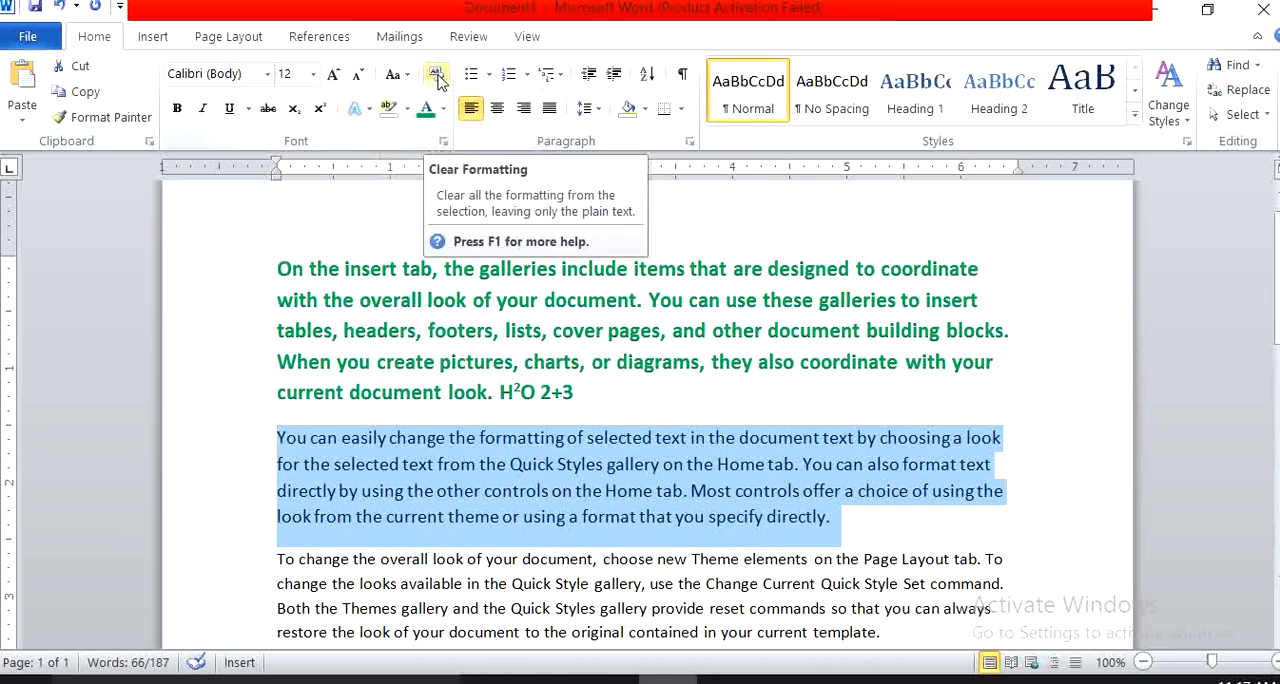
Apply bold, italic and underline together to the second paragraph and remove all three again.
{"action": "left_click", "coordinate": [180, 108]}
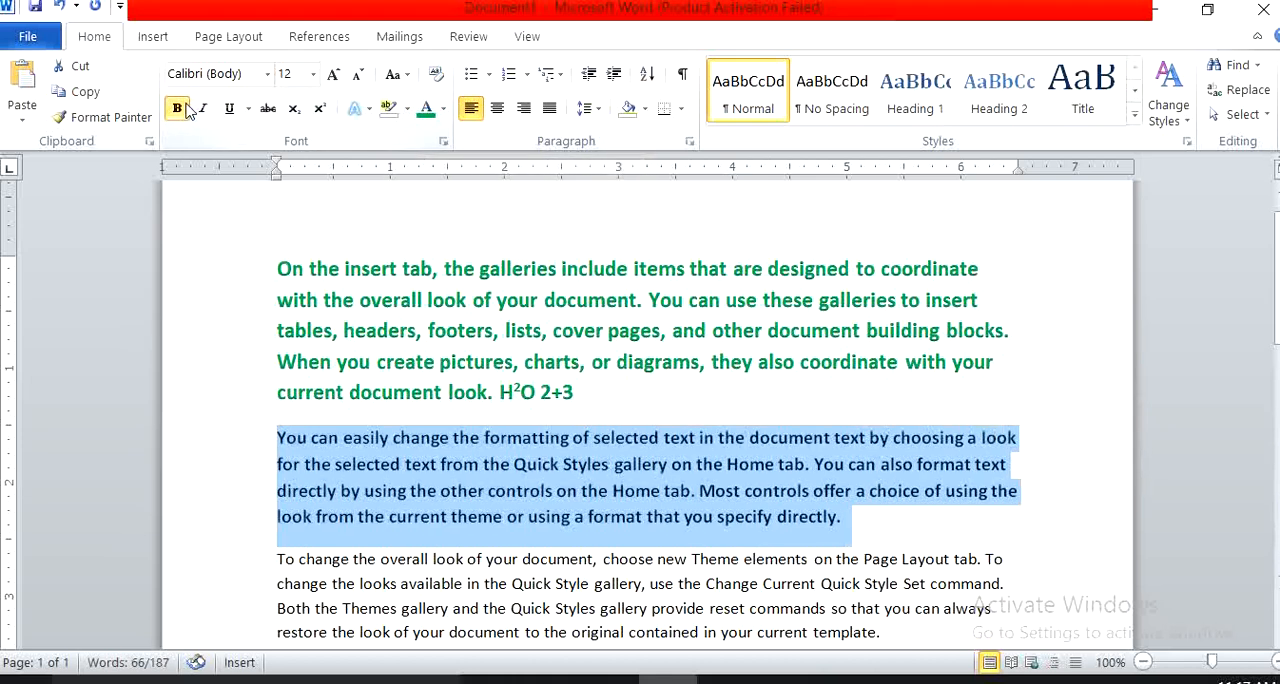
{"action": "left_click", "coordinate": [206, 109]}
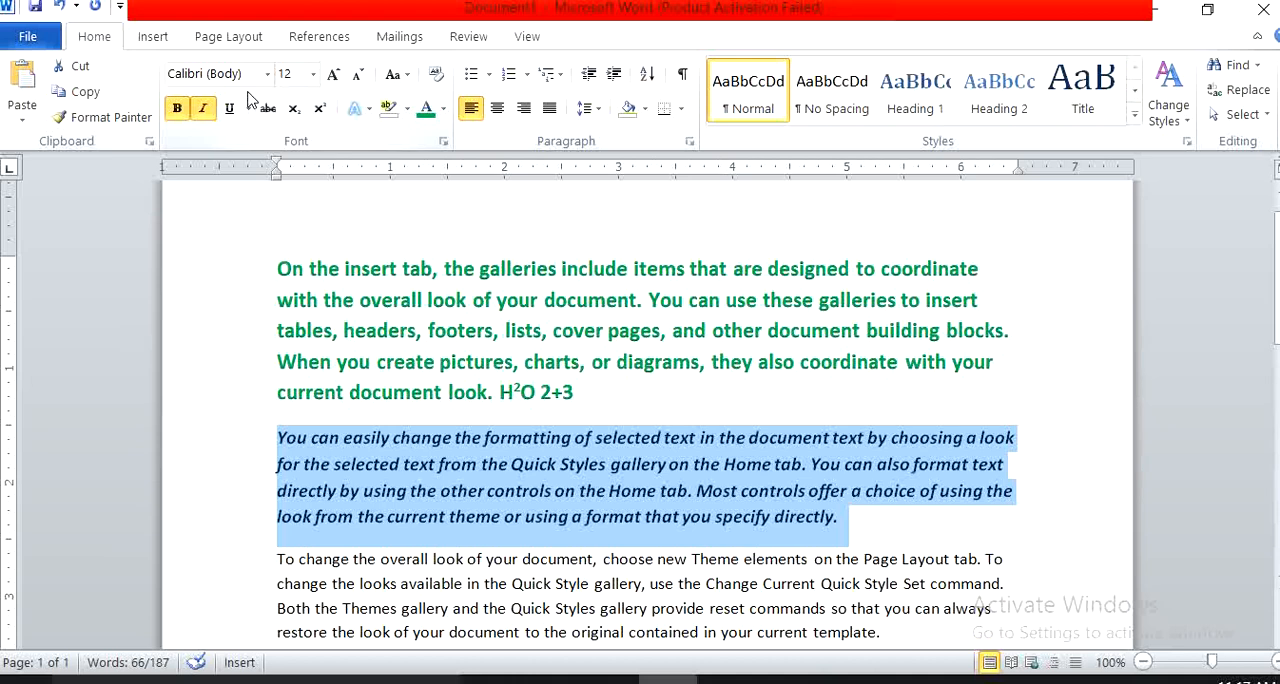
{"action": "left_click", "coordinate": [229, 108]}
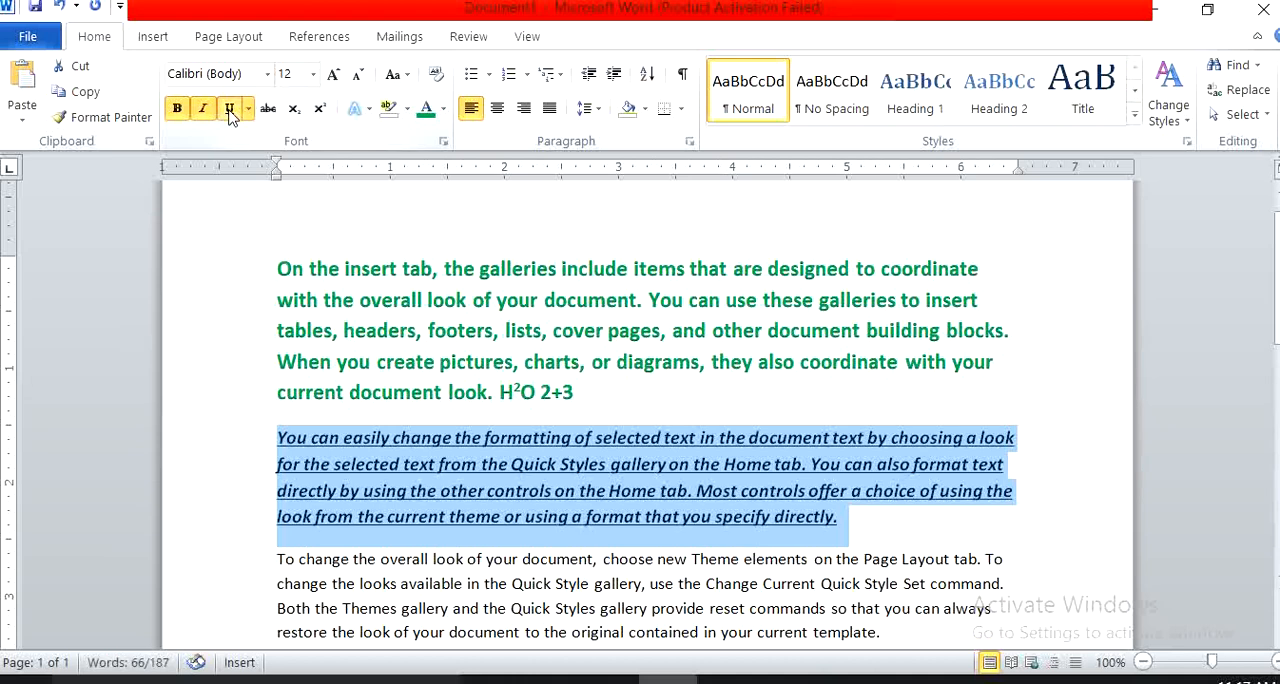
{"action": "left_click", "coordinate": [229, 108]}
{"action": "left_click", "coordinate": [204, 109]}
{"action": "left_click", "coordinate": [177, 108]}
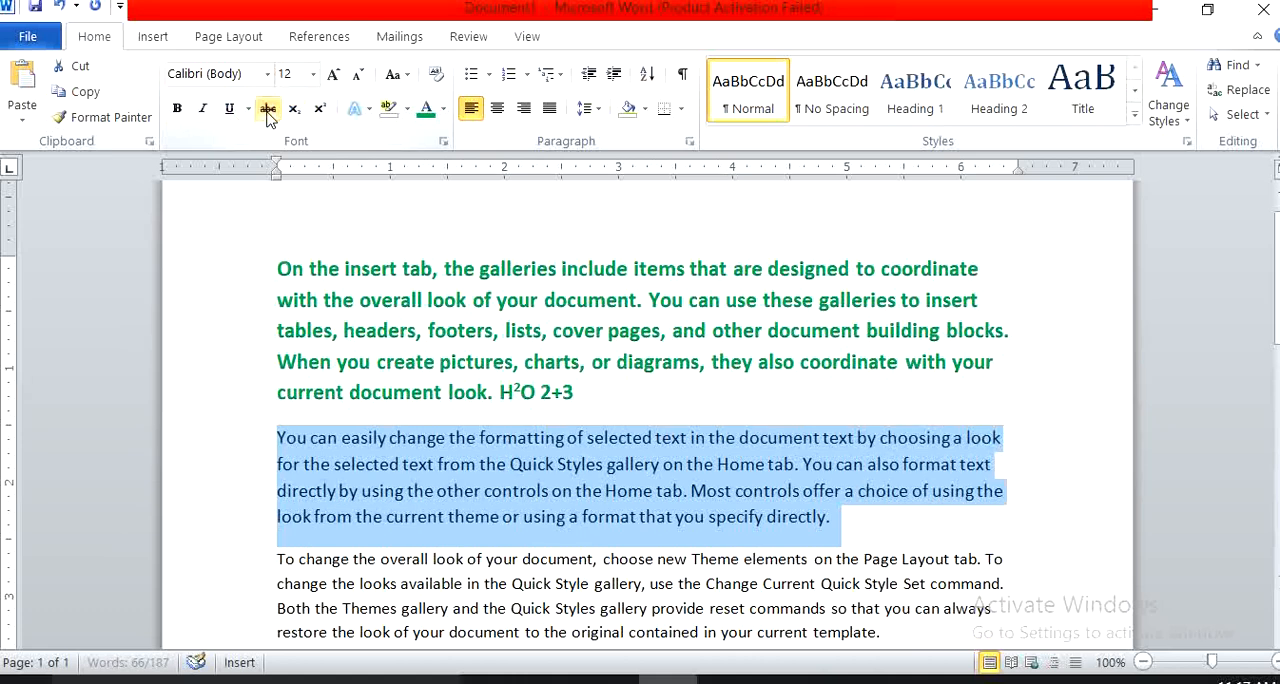
Switch strikethrough on and off for the second paragraph, and give it the solid orange text effect from the effects gallery's last row.
{"action": "left_click", "coordinate": [268, 109]}
{"action": "left_click", "coordinate": [268, 109]}
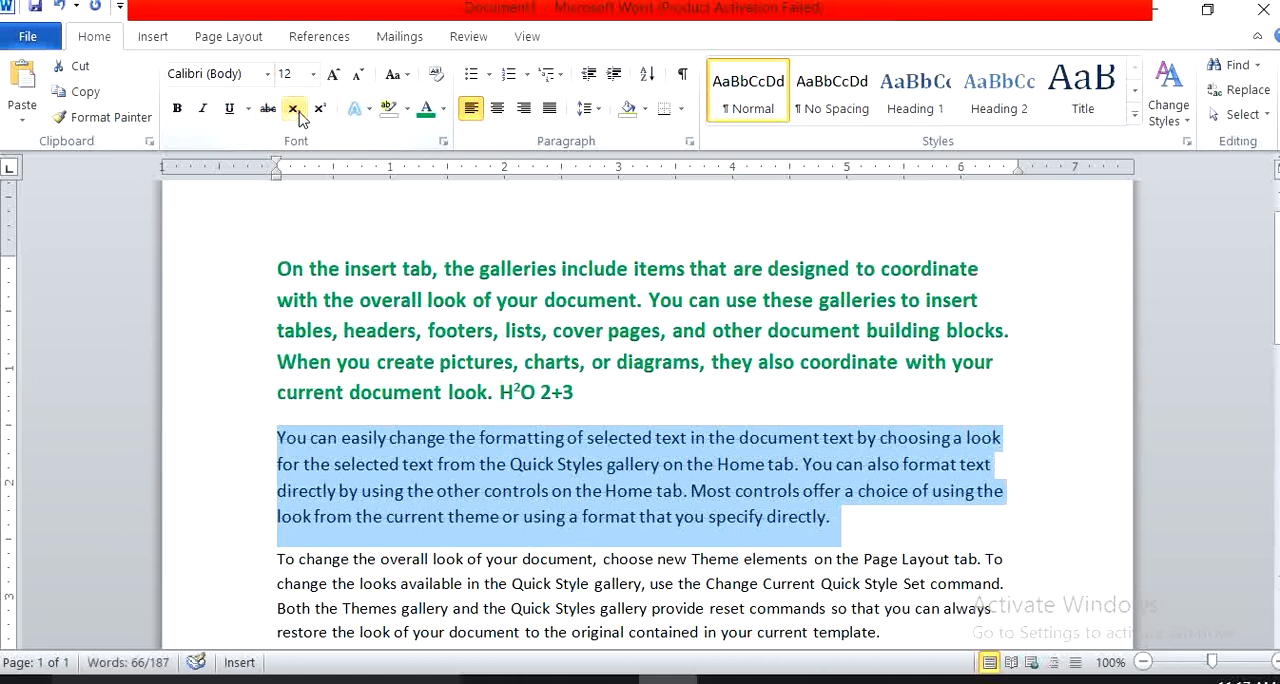
{"action": "left_click", "coordinate": [360, 108]}
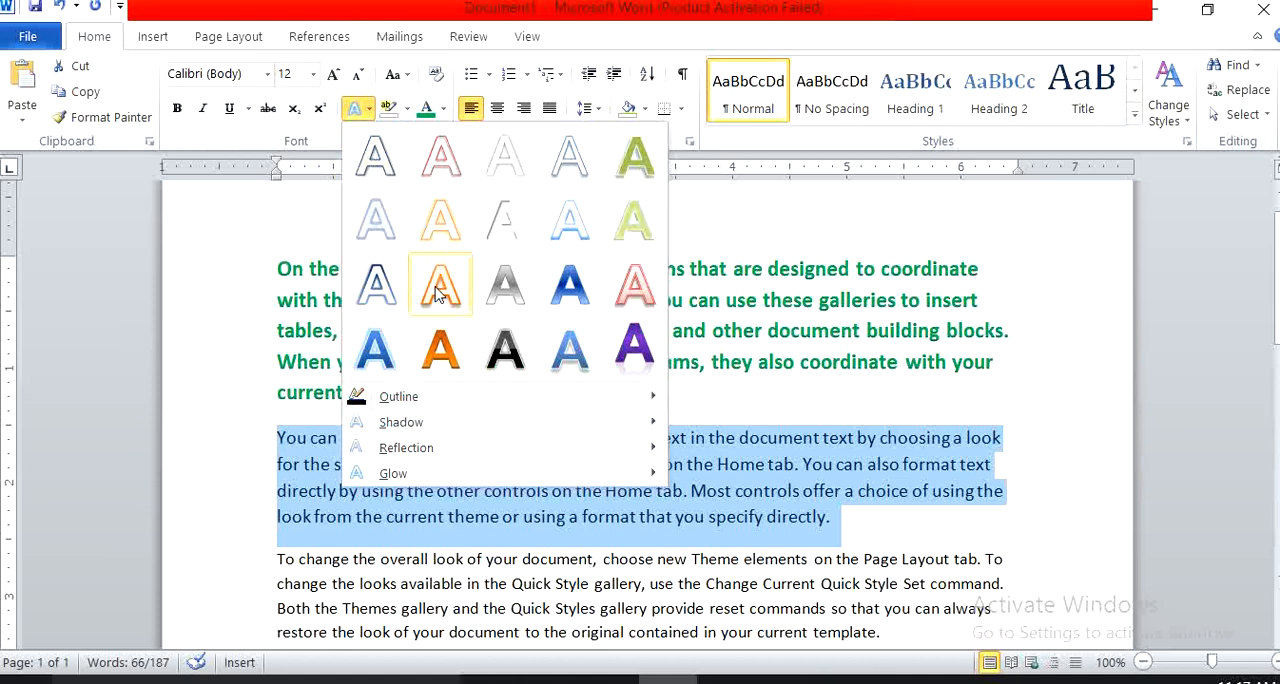
{"action": "left_click", "coordinate": [436, 350]}
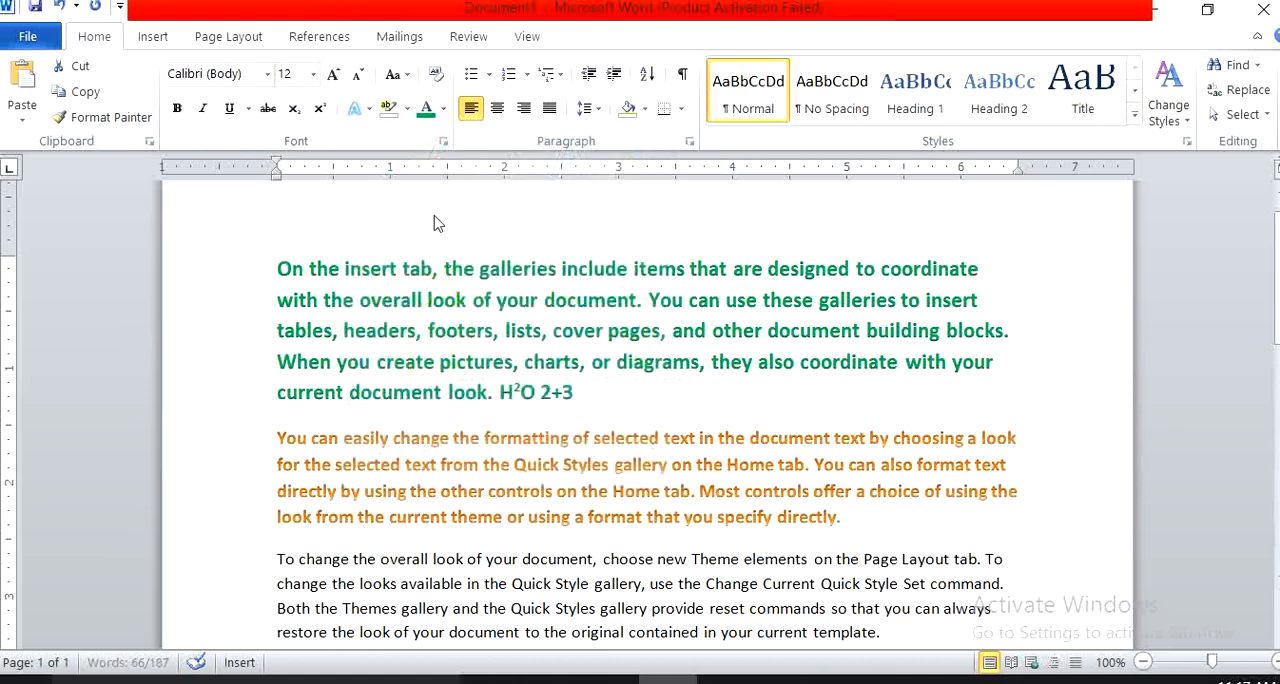
View the font color and highlight color choices for the second paragraph without applying one, and deselect the text.
{"action": "left_click", "coordinate": [444, 111]}
{"action": "left_click", "coordinate": [444, 111]}
{"action": "left_click", "coordinate": [407, 110]}
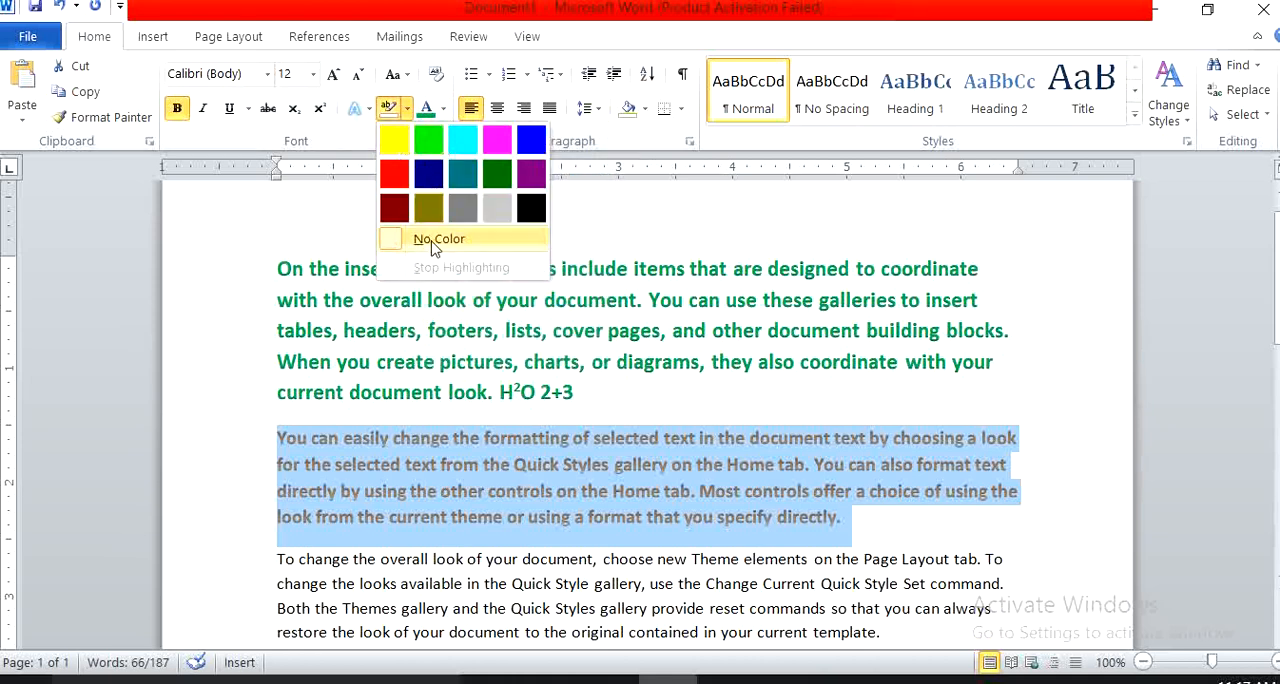
{"action": "left_click", "coordinate": [385, 311]}
{"action": "left_click", "coordinate": [385, 310]}
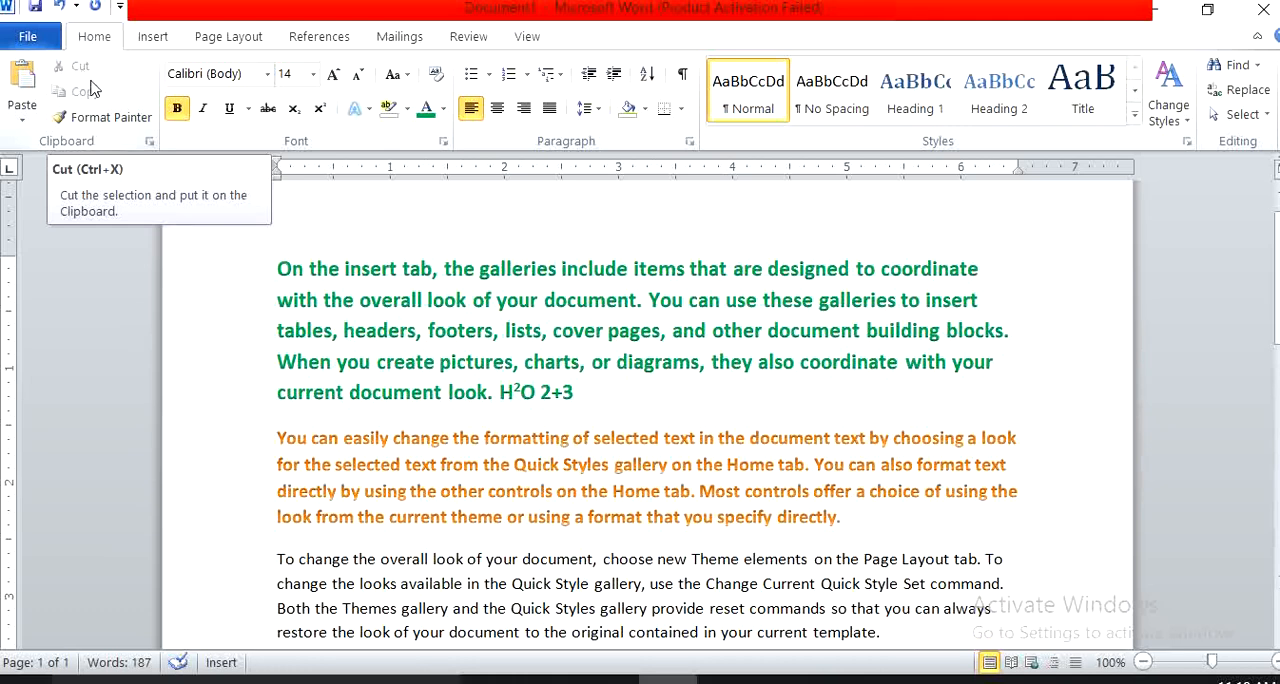
Cut "On the insert tab," from the start of the first paragraph and paste it after "2+3" at the paragraph's end.
{"action": "left_click_drag", "start_coordinate": [438, 268], "coordinate": [277, 268]}
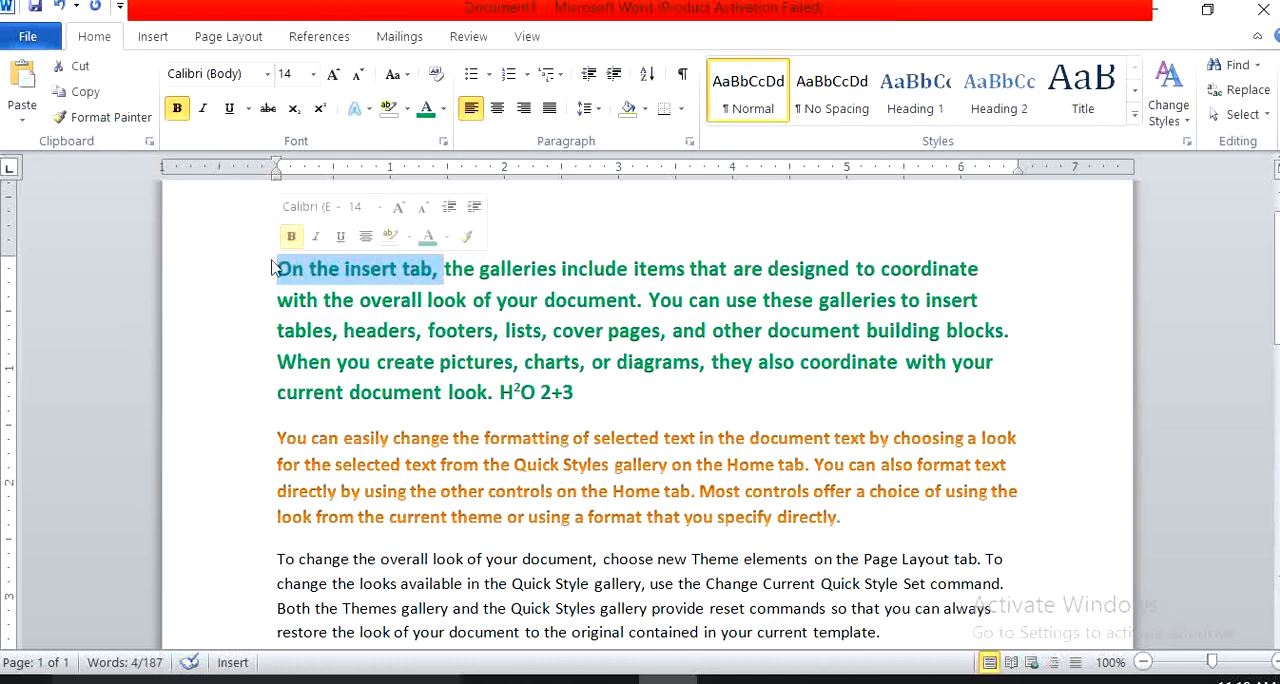
{"action": "left_click", "coordinate": [80, 68]}
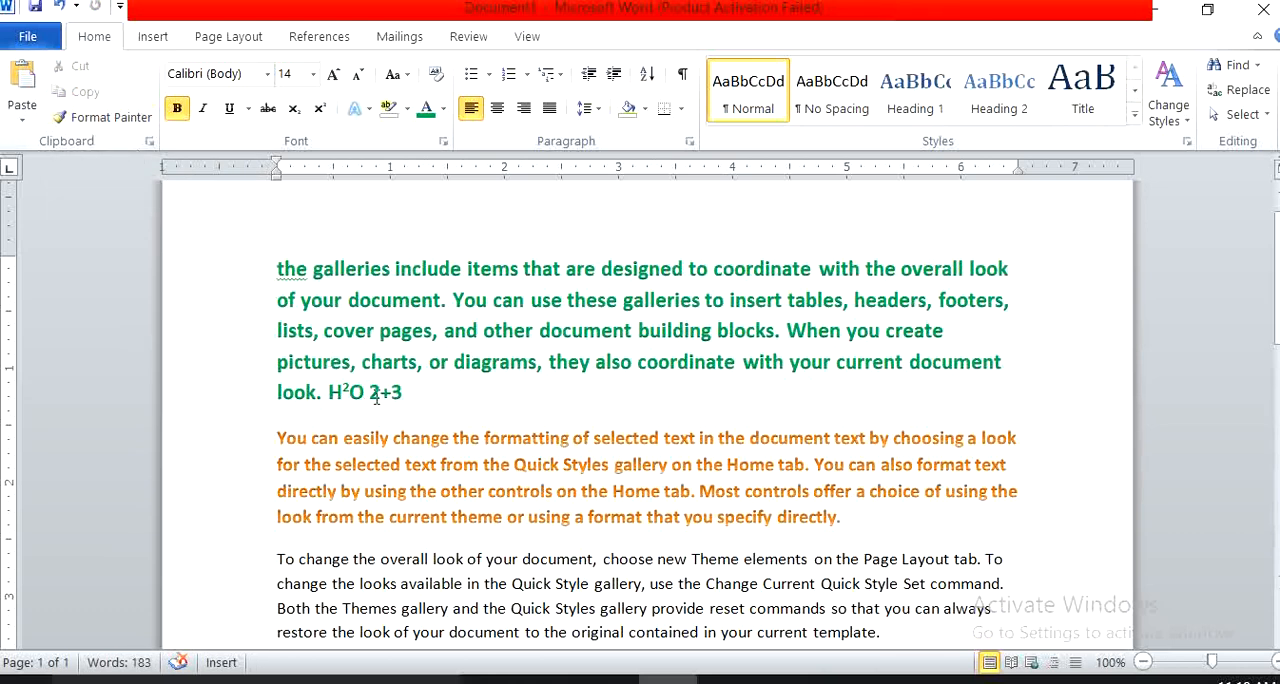
{"action": "left_click", "coordinate": [417, 397]}
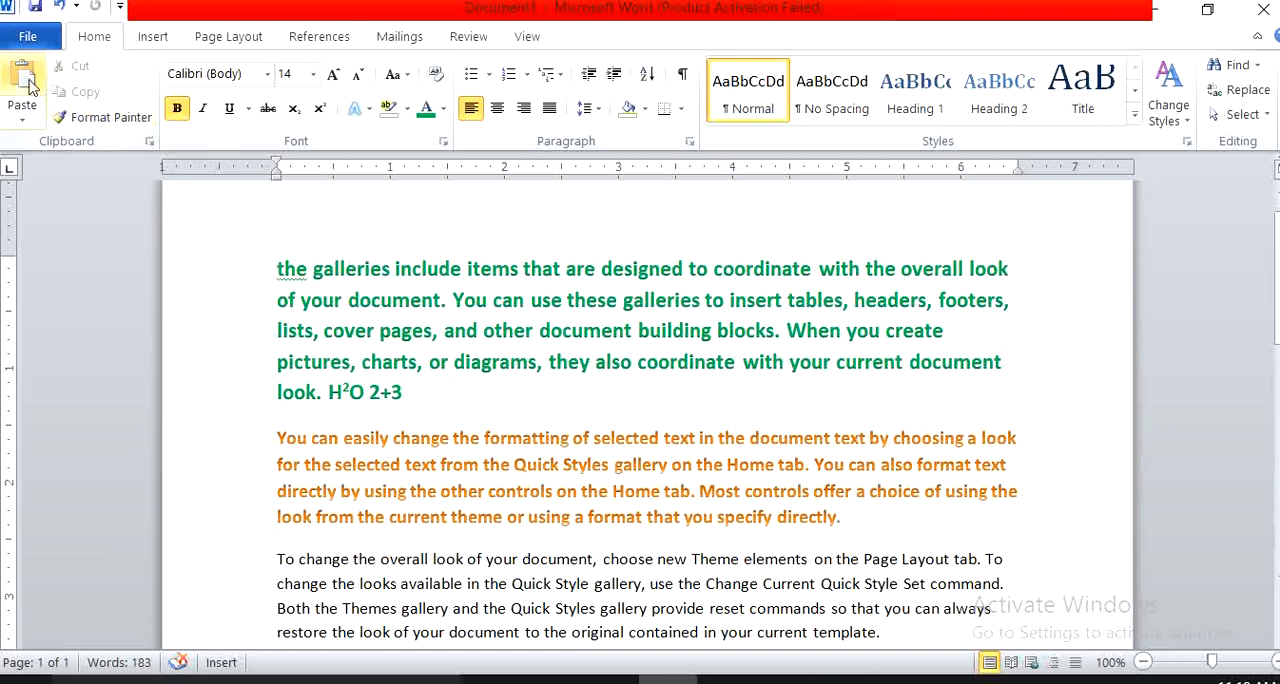
{"action": "left_click", "coordinate": [30, 85]}
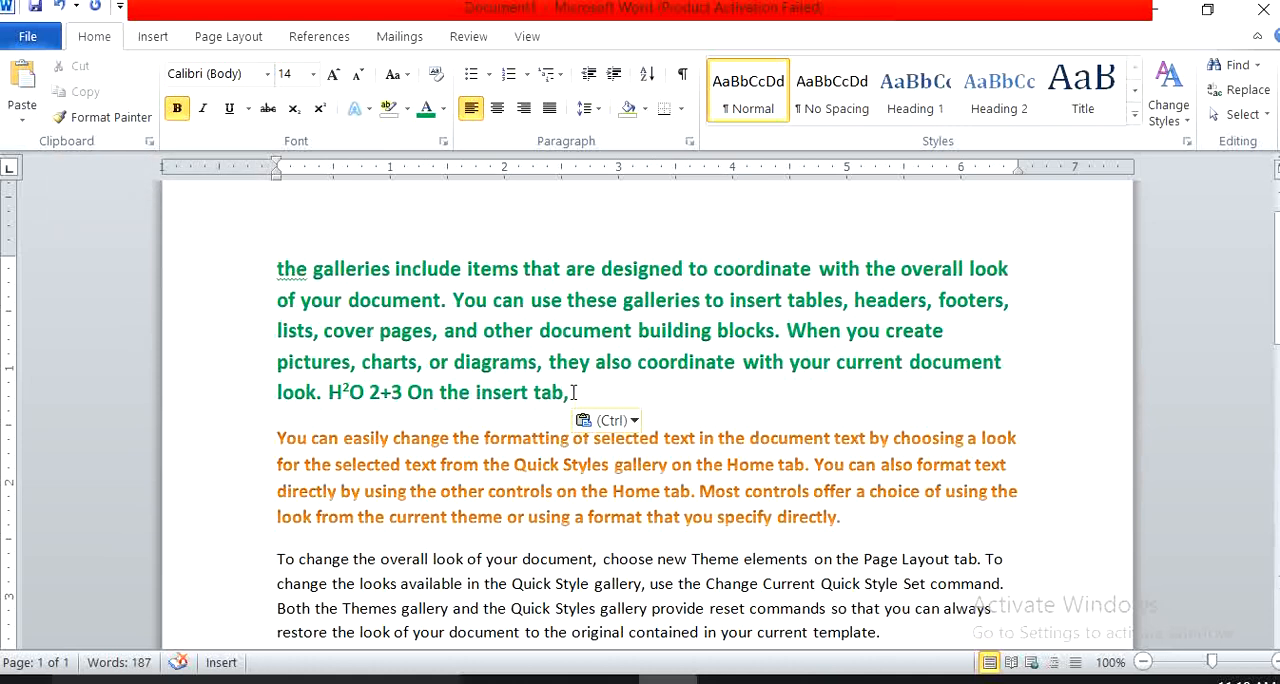
Copy the whole green first paragraph and paste it before the paragraph beginning "To change the overall look".
{"action": "left_click_drag", "start_coordinate": [572, 392], "coordinate": [263, 267]}
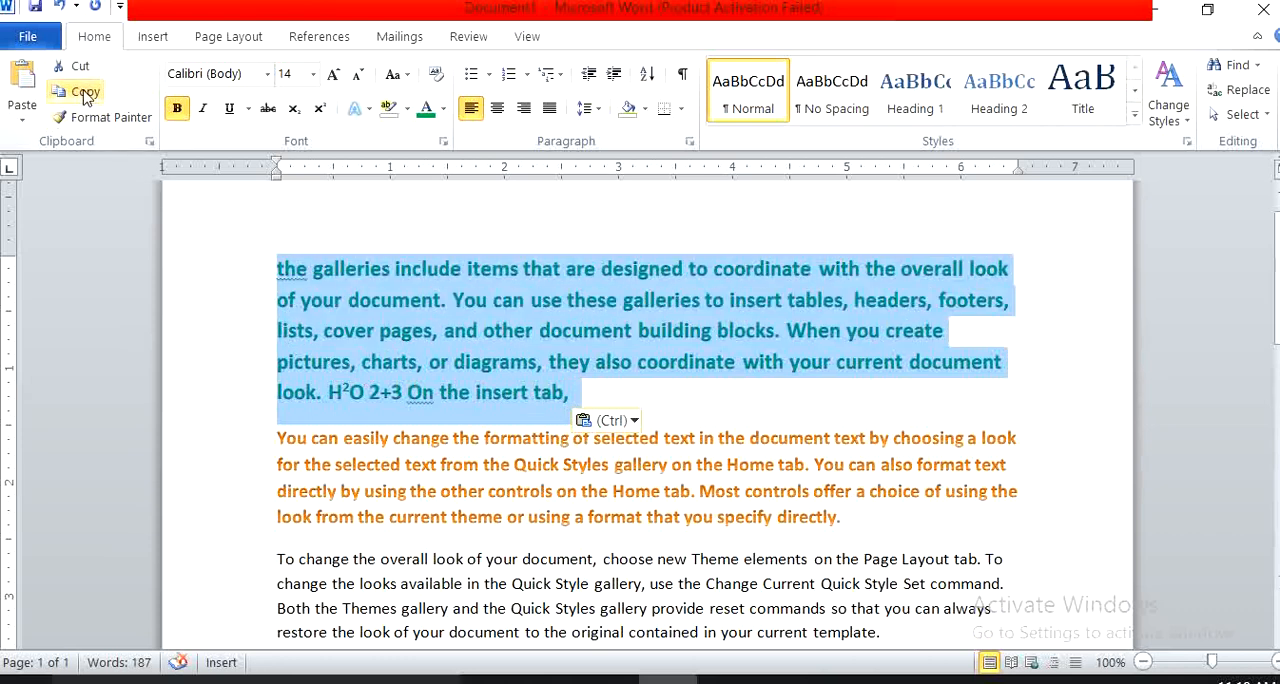
{"action": "left_click", "coordinate": [85, 96]}
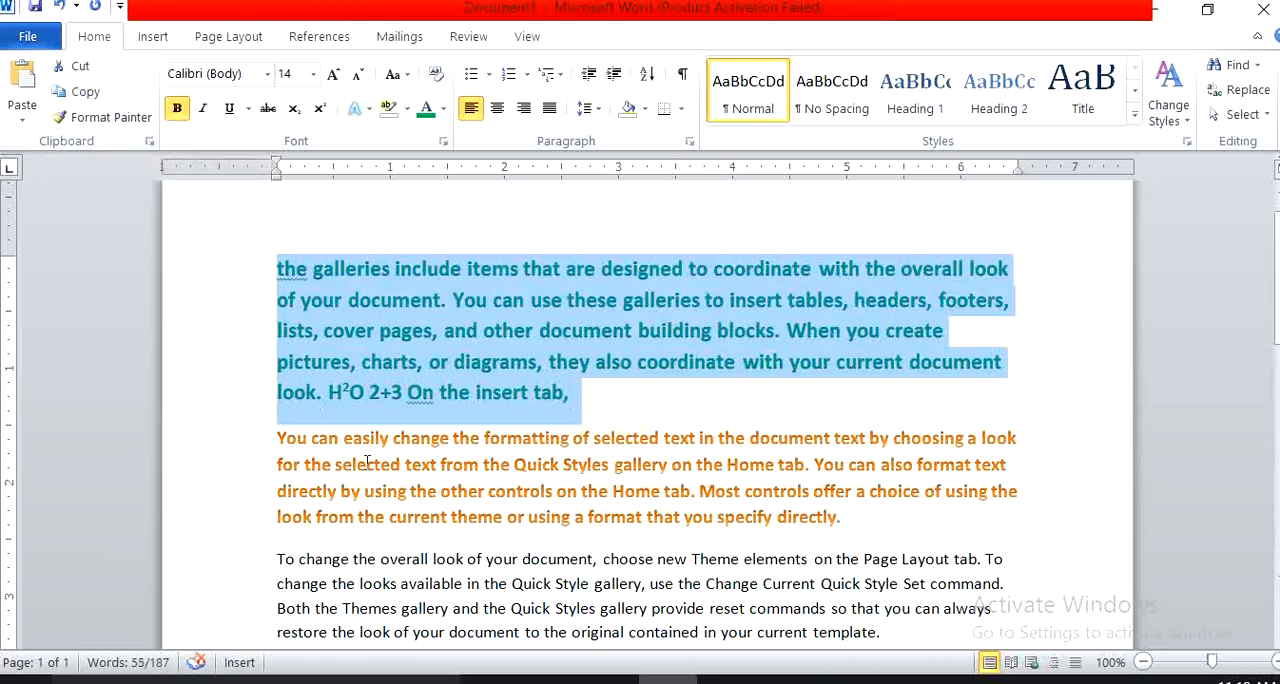
{"action": "left_click", "coordinate": [273, 558]}
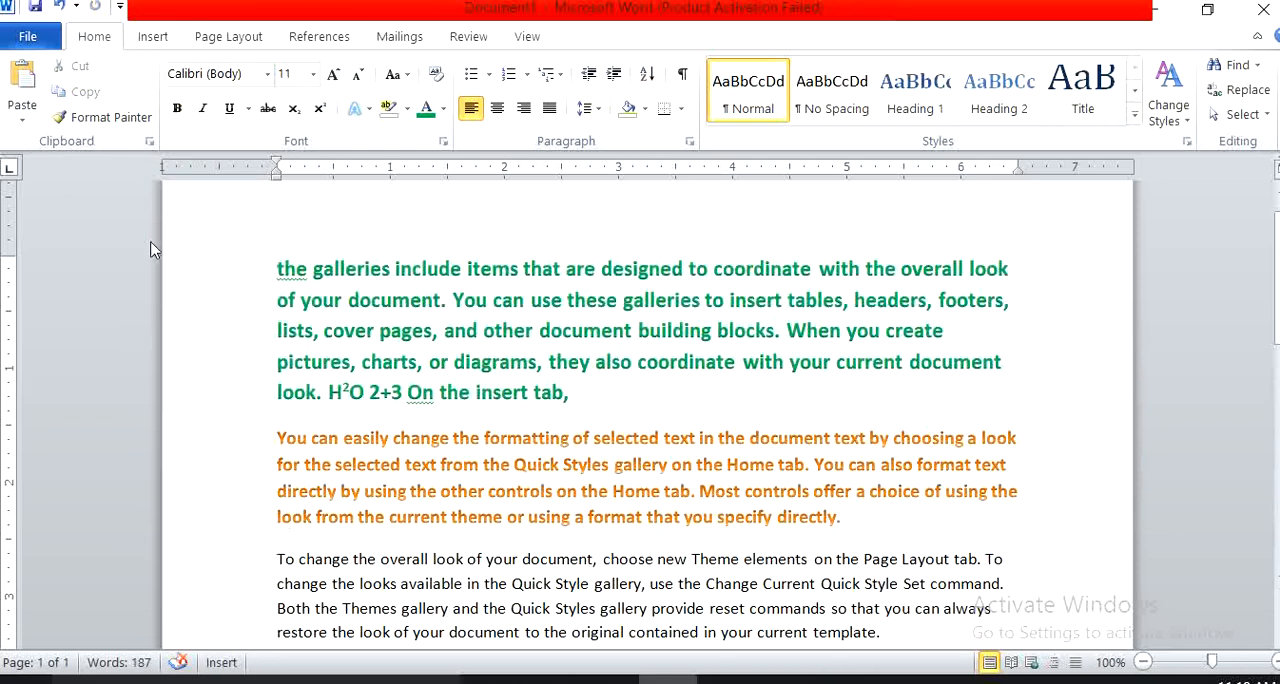
{"action": "left_click", "coordinate": [24, 80]}
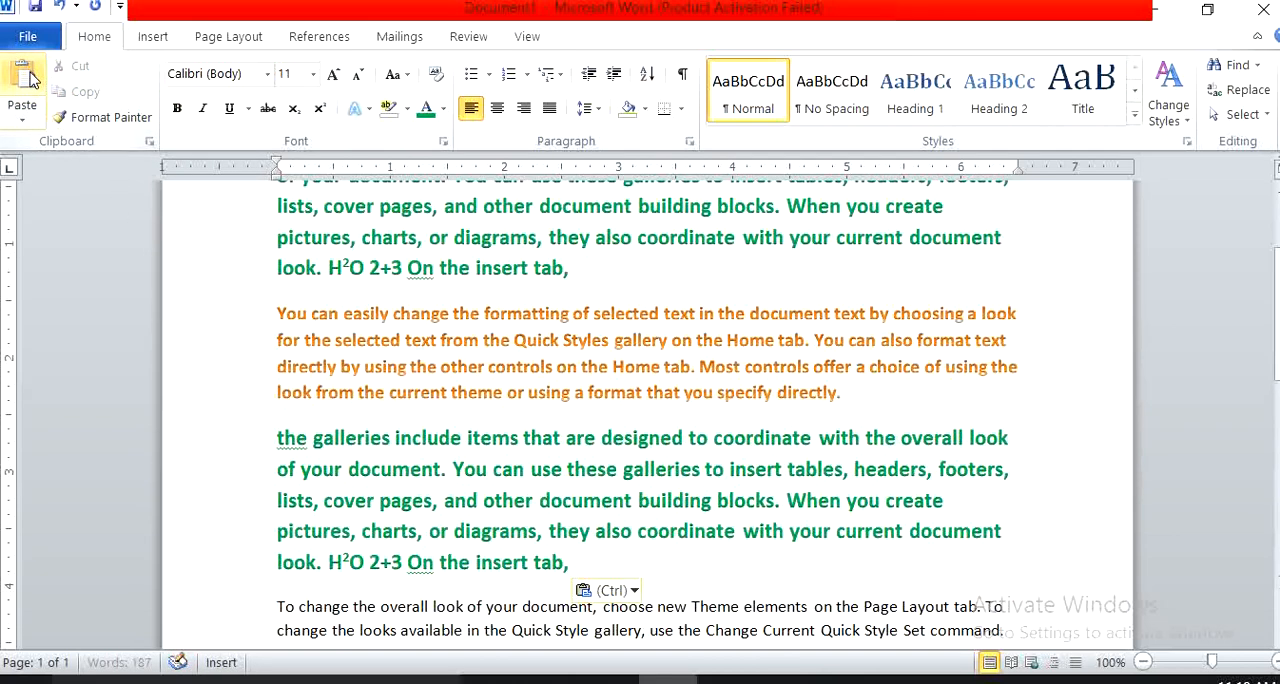
{"action": "scroll", "coordinate": [544, 462], "scroll_direction": "up", "scroll_amount": 1}
{"action": "scroll", "coordinate": [544, 462], "scroll_direction": "up", "scroll_amount": 2}
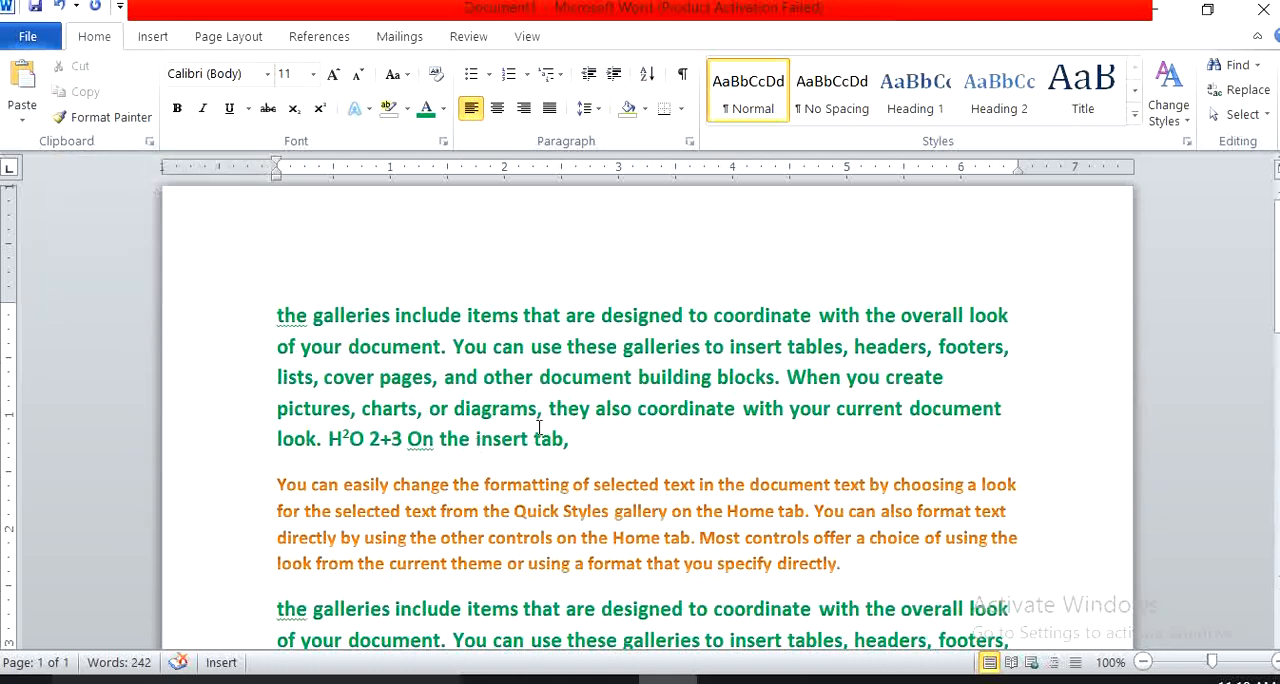
{"action": "key", "text": "ctrl+v"}
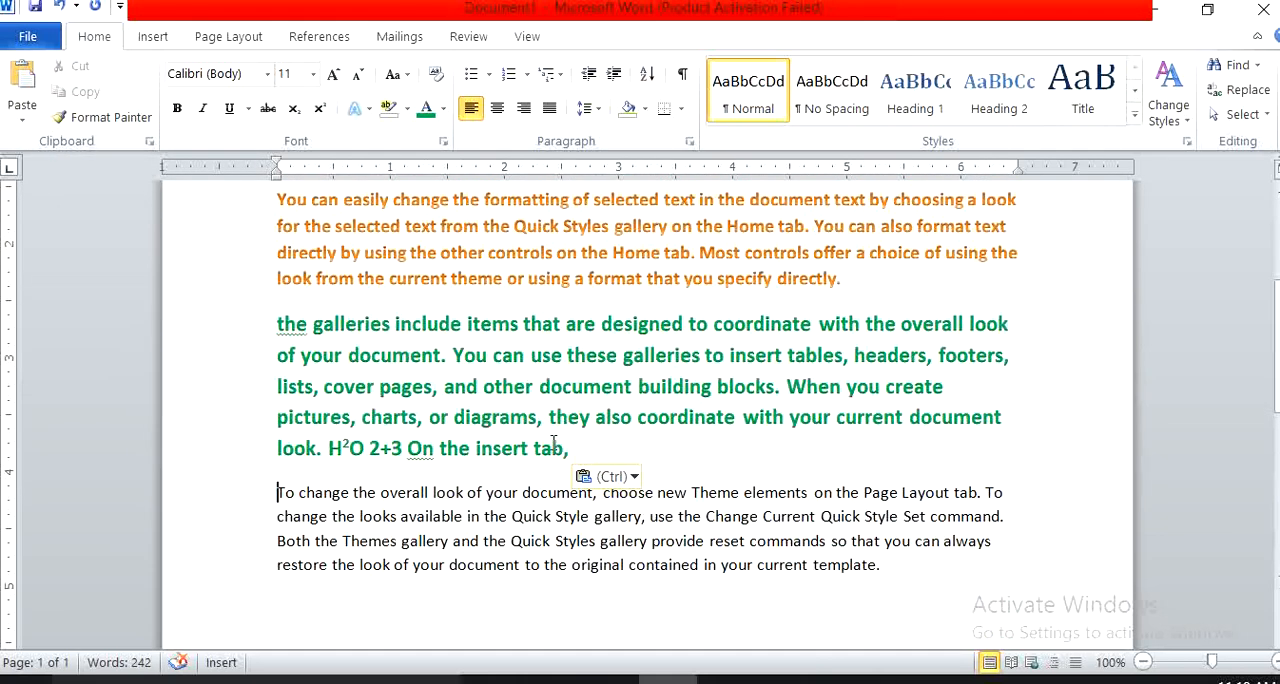
Use Format Painter to copy the green formatting of the pasted paragraph's last line onto "in your current template.".
{"action": "left_click_drag", "start_coordinate": [573, 452], "coordinate": [266, 450]}
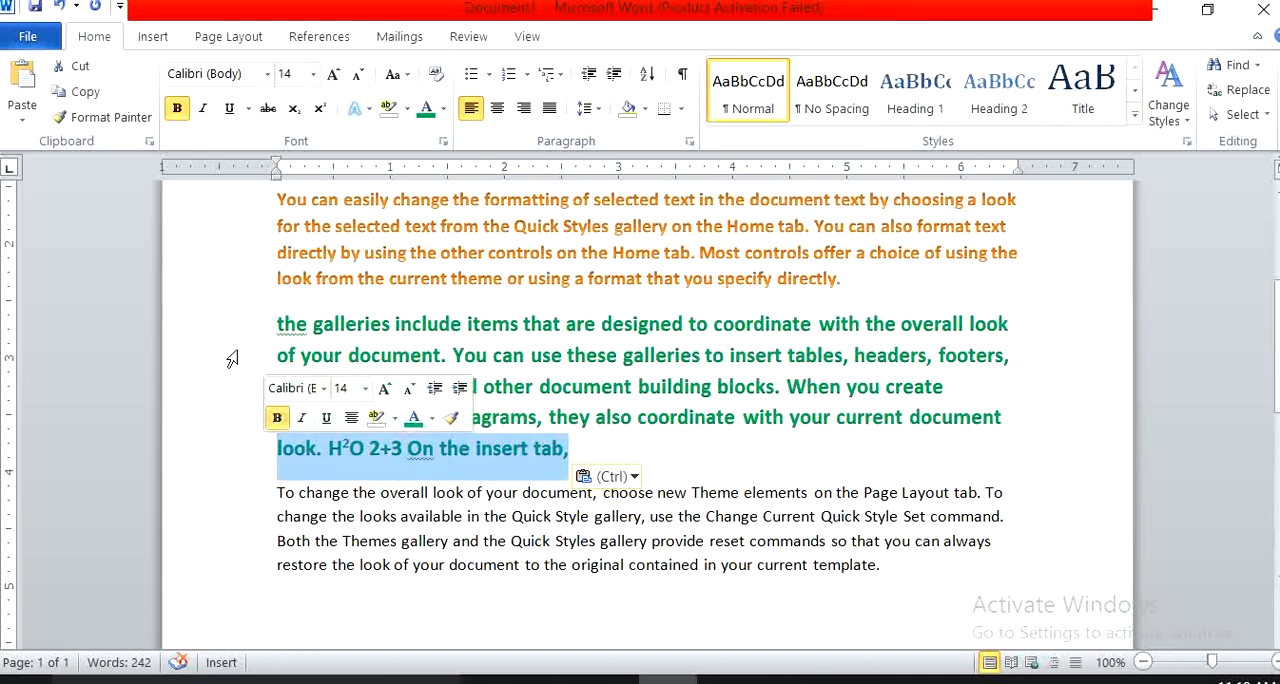
{"action": "left_click", "coordinate": [103, 122]}
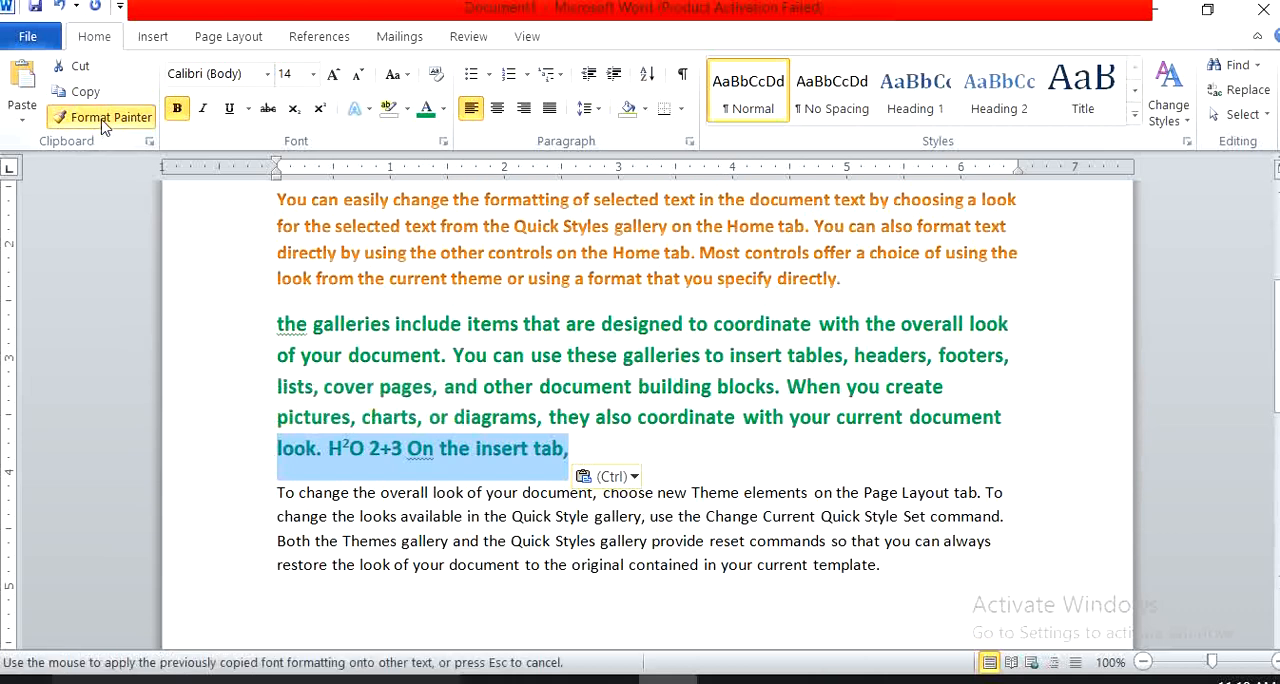
{"action": "left_click_drag", "start_coordinate": [878, 566], "coordinate": [705, 566]}
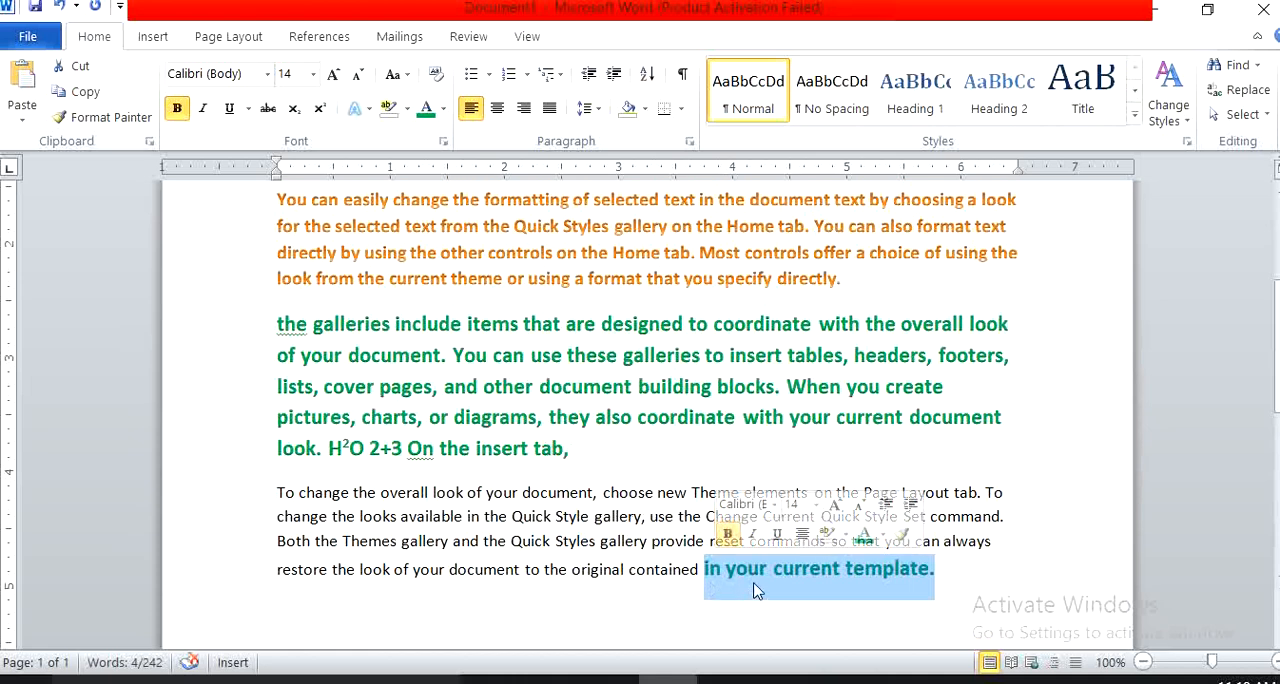
{"action": "left_click", "coordinate": [735, 325]}
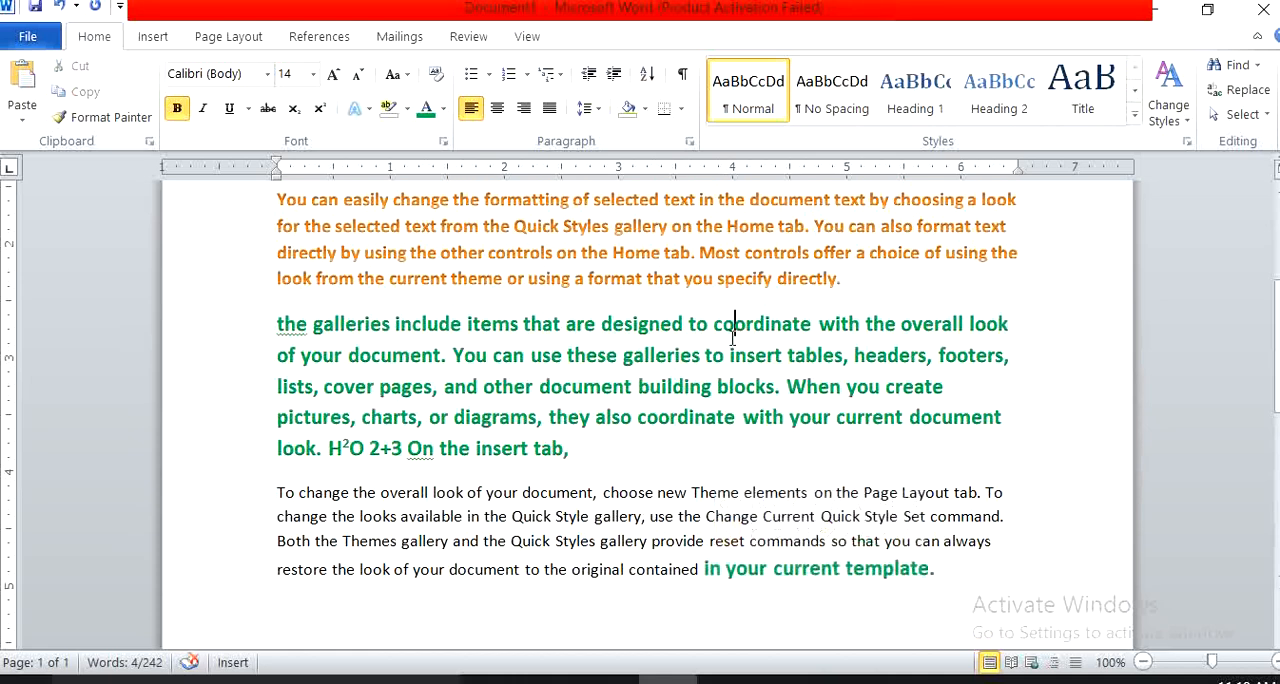
Use Format Painter to copy the orange formatting of "format that you specify directly." onto "To change the overall".
{"action": "left_click_drag", "start_coordinate": [842, 280], "coordinate": [618, 283]}
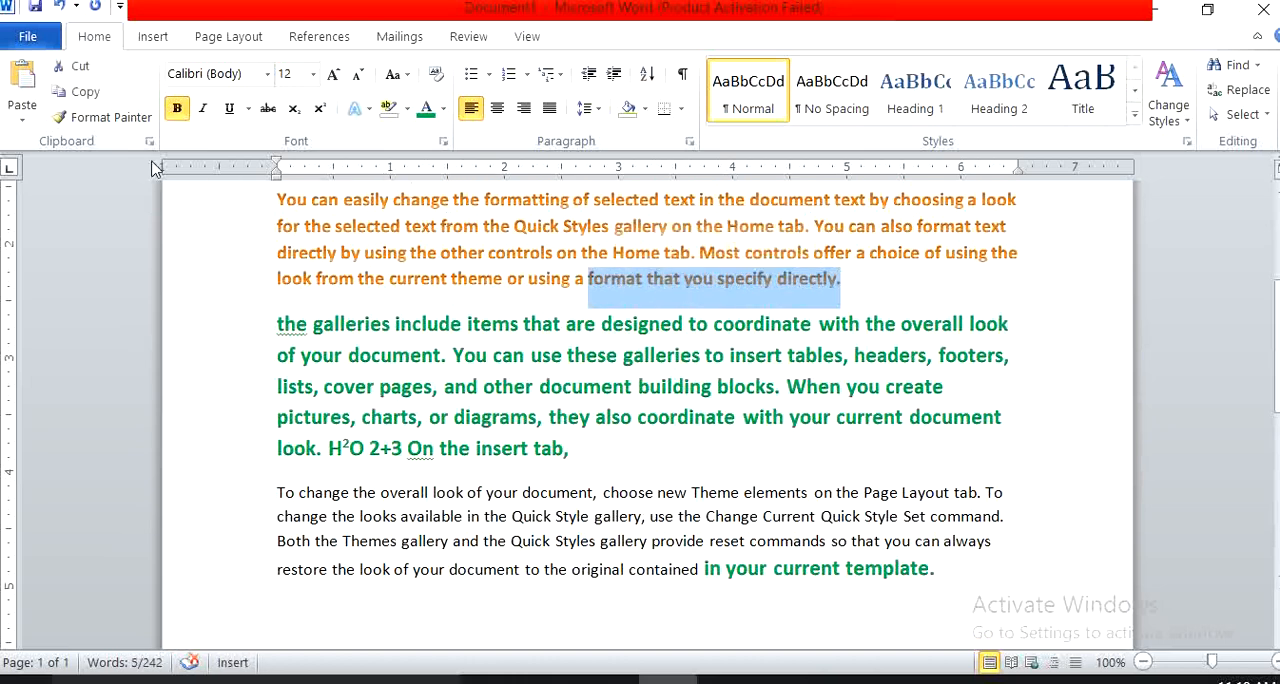
{"action": "left_click", "coordinate": [110, 120]}
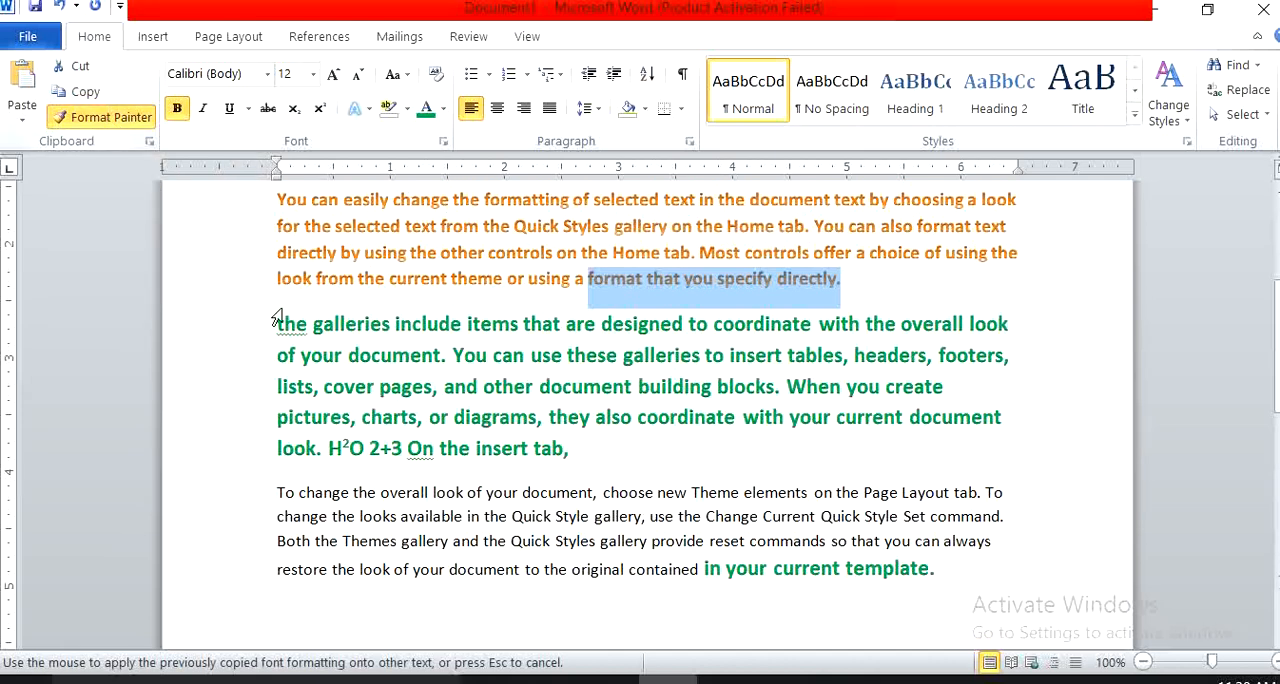
{"action": "left_click_drag", "start_coordinate": [430, 494], "coordinate": [281, 494]}
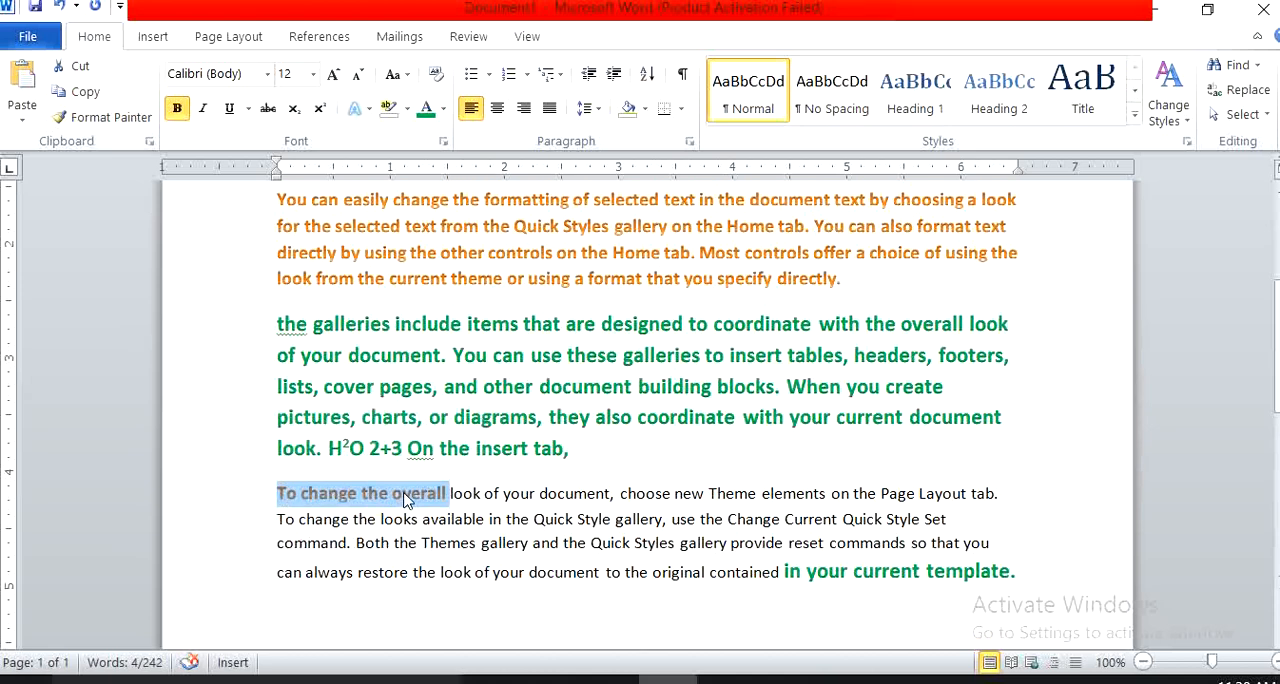
Cut the duplicate green paragraph located between the orange paragraph and the one beginning "To change the overall".
{"action": "scroll", "coordinate": [480, 404], "scroll_direction": "up", "scroll_amount": 1}
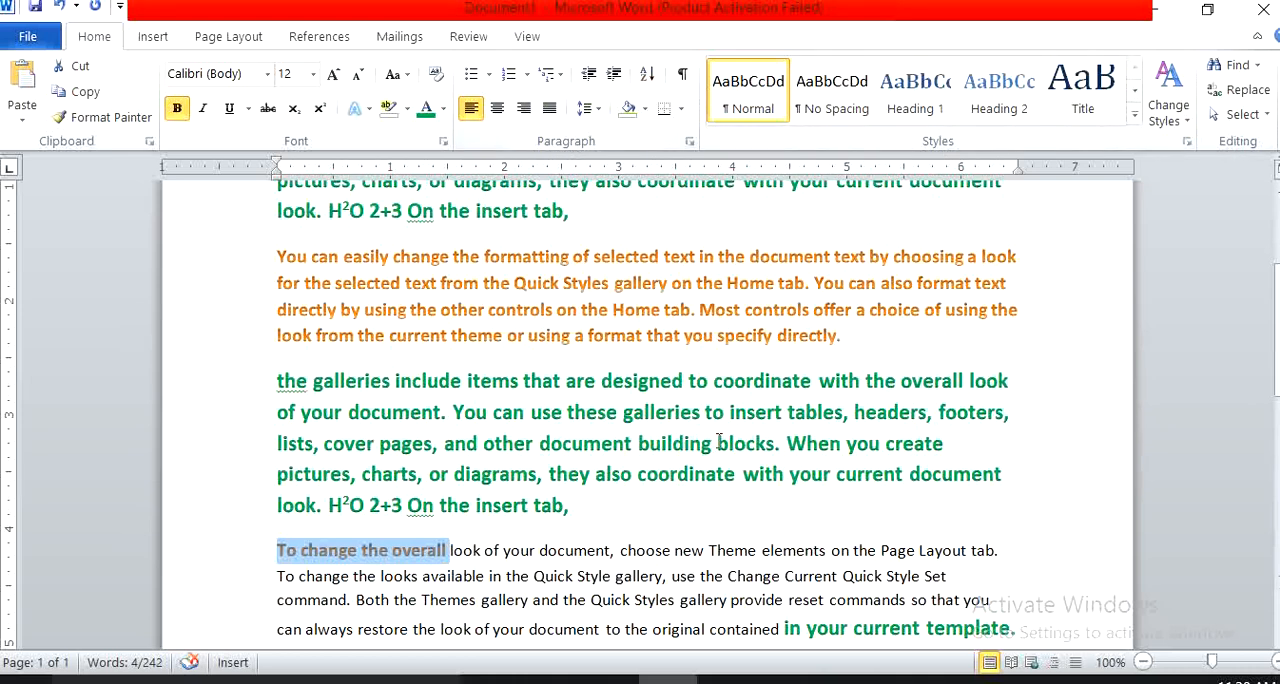
{"action": "left_click_drag", "start_coordinate": [572, 508], "coordinate": [216, 388]}
{"action": "scroll", "coordinate": [495, 462], "scroll_direction": "down", "scroll_amount": 2}
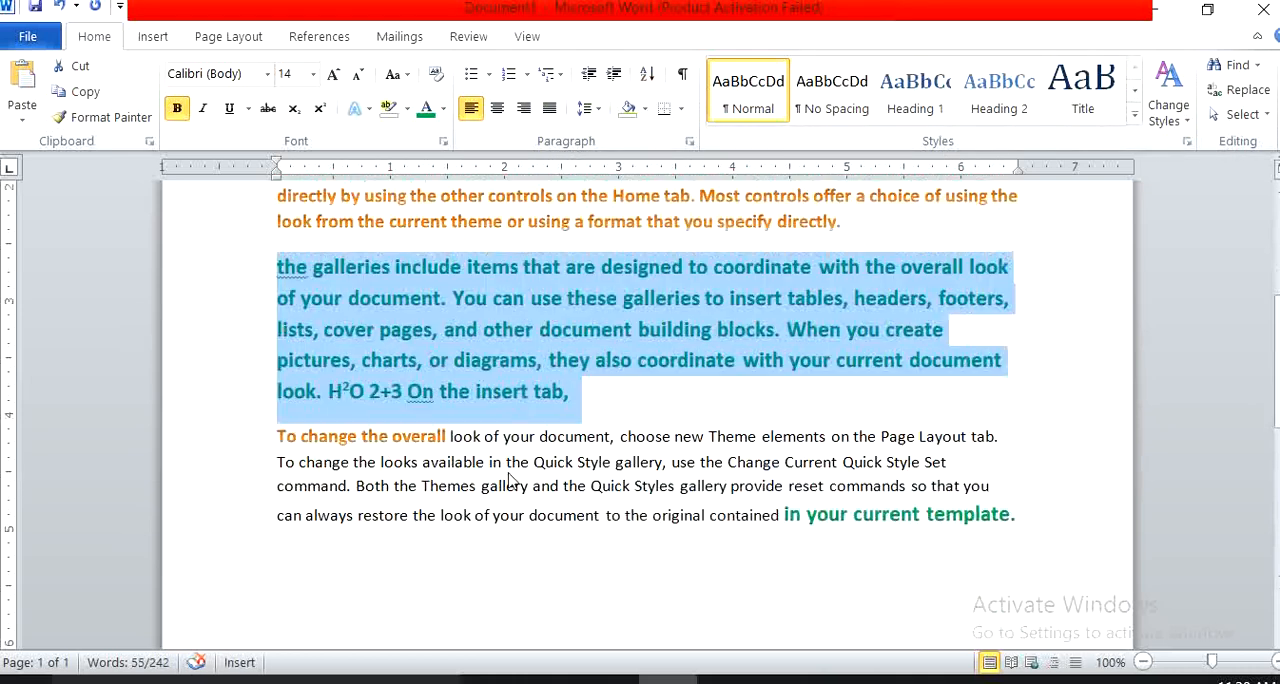
{"action": "key", "text": "ctrl+x"}
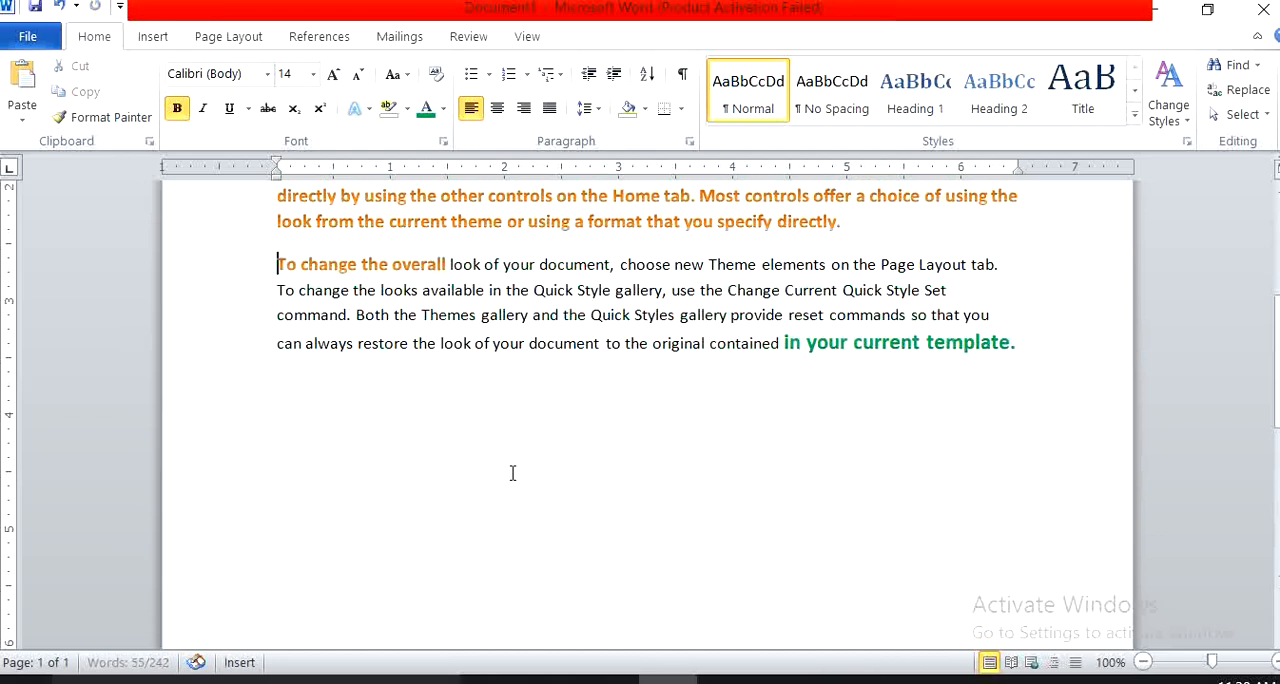
{"action": "scroll", "coordinate": [703, 572], "scroll_direction": "up", "scroll_amount": 6}
{"action": "scroll", "coordinate": [730, 568], "scroll_direction": "down", "scroll_amount": 3}
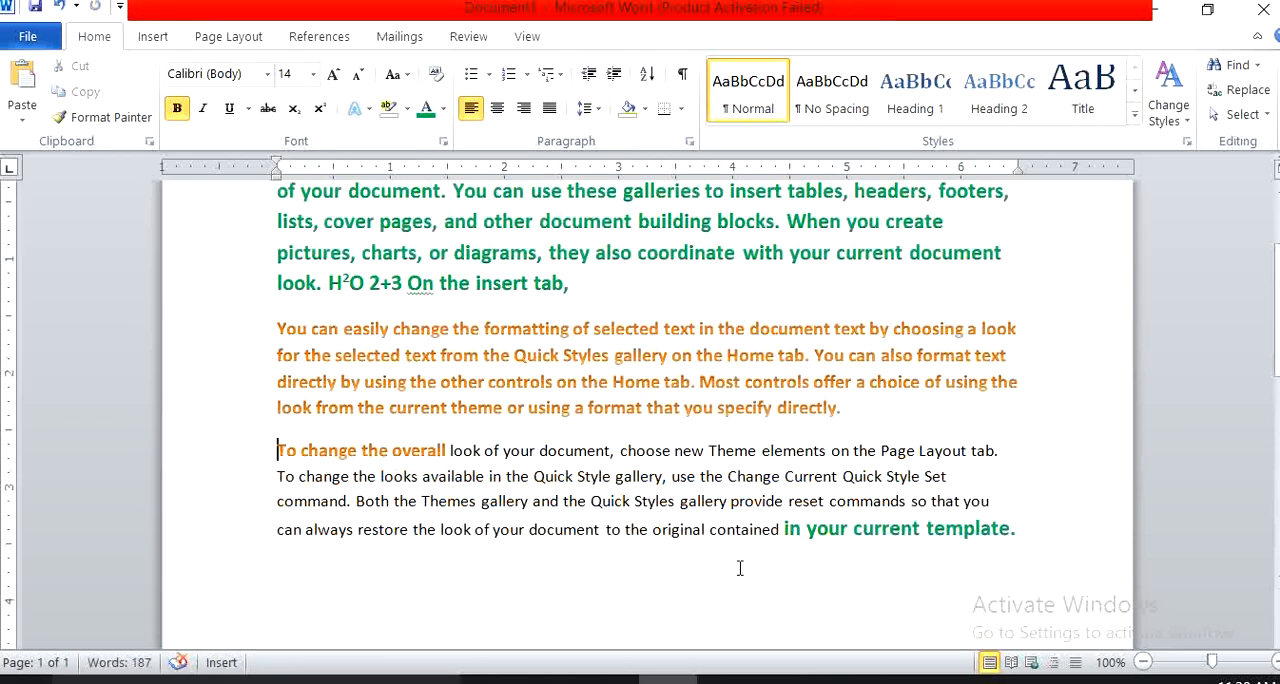
Select the whole document and clear all its formatting.
{"action": "double_click", "coordinate": [986, 528]}
{"action": "key", "text": "ctrl+a"}
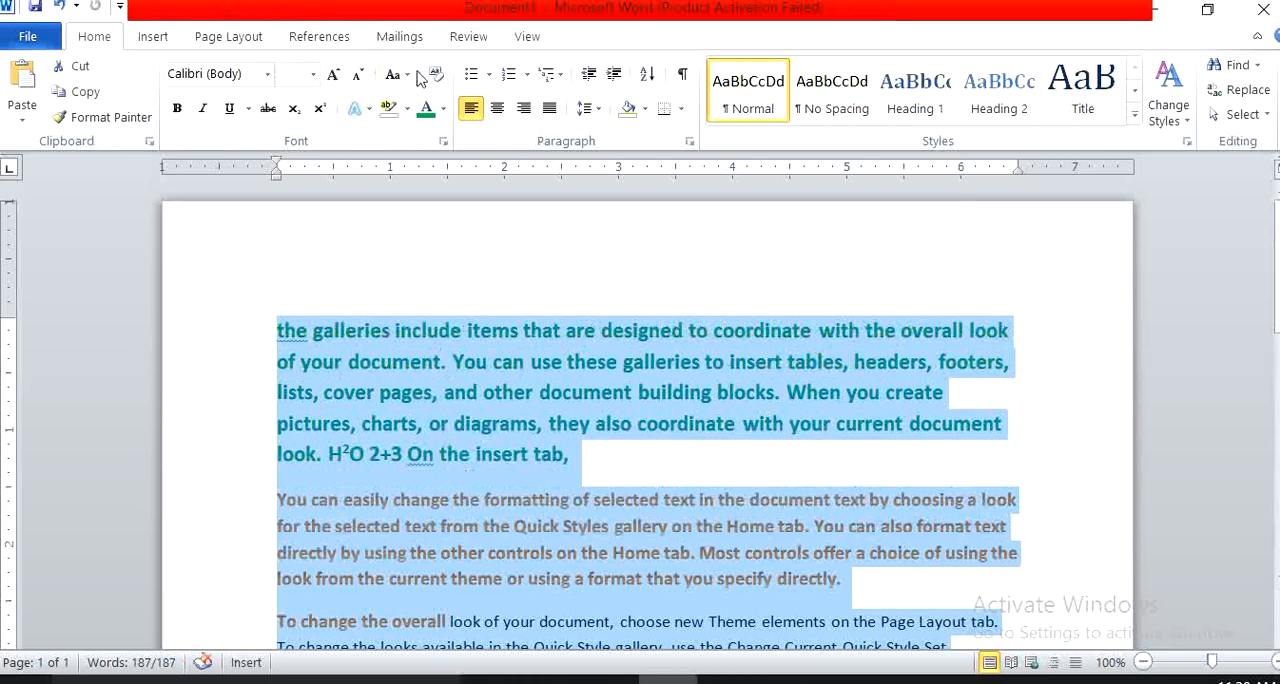
{"action": "left_click", "coordinate": [436, 74]}
{"action": "scroll", "coordinate": [585, 348], "scroll_direction": "down", "scroll_amount": 1}
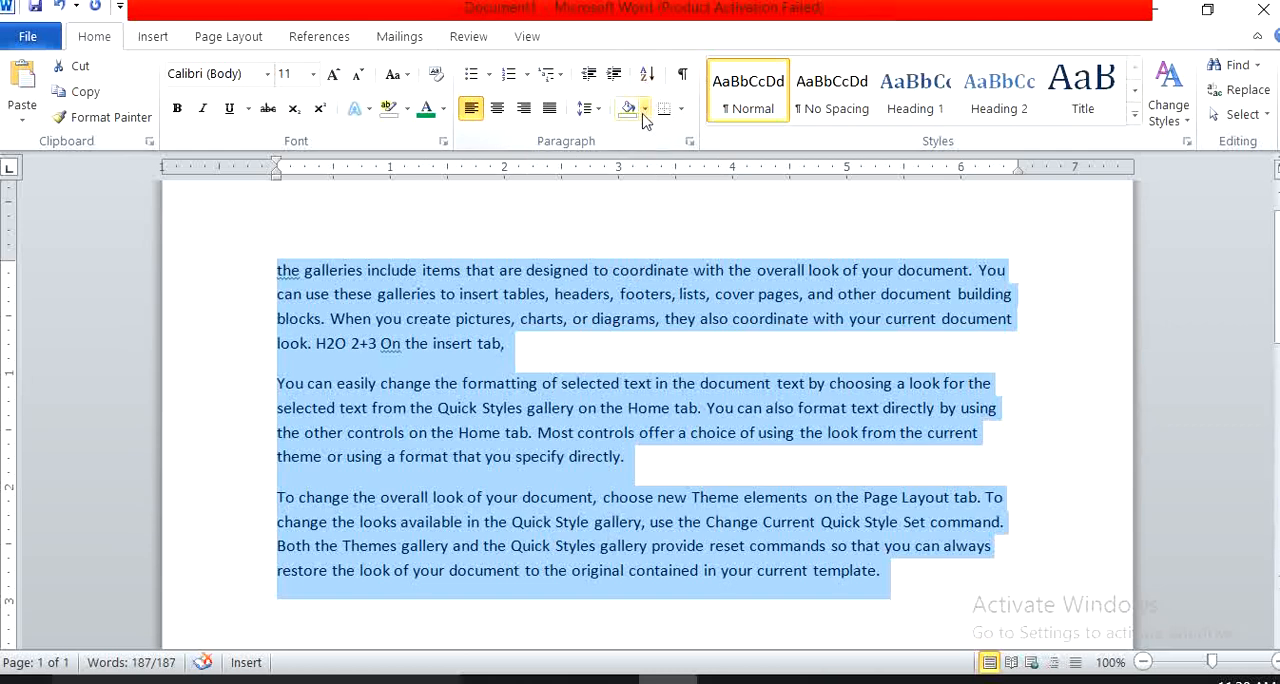
Try left, center, right and justified alignment on all three paragraphs, finishing with justified.
{"action": "left_click", "coordinate": [476, 114]}
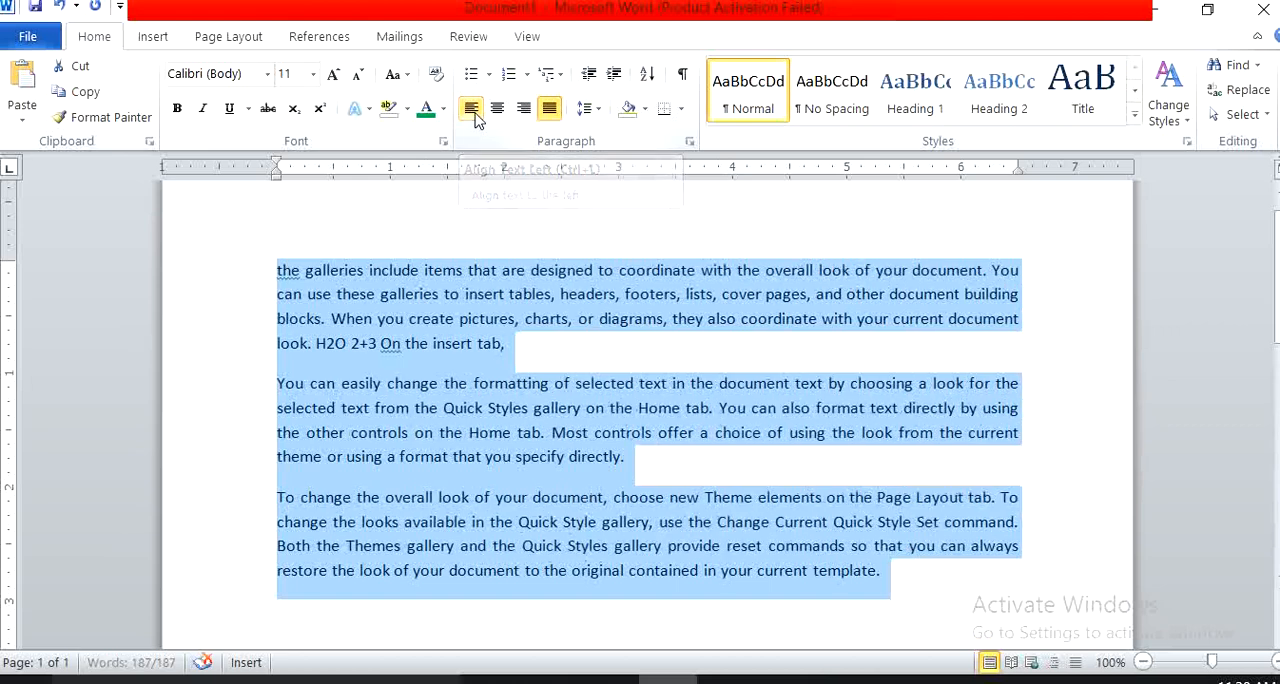
{"action": "left_click", "coordinate": [476, 114]}
{"action": "left_click", "coordinate": [495, 115]}
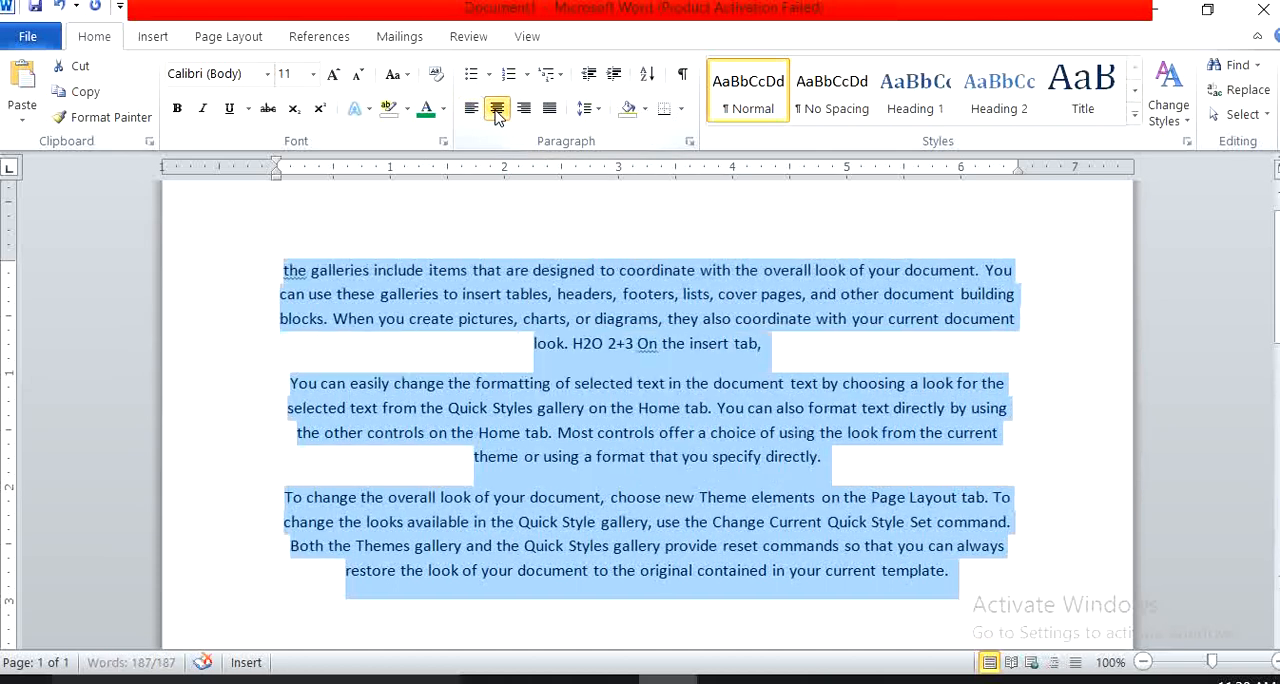
{"action": "left_click", "coordinate": [525, 115]}
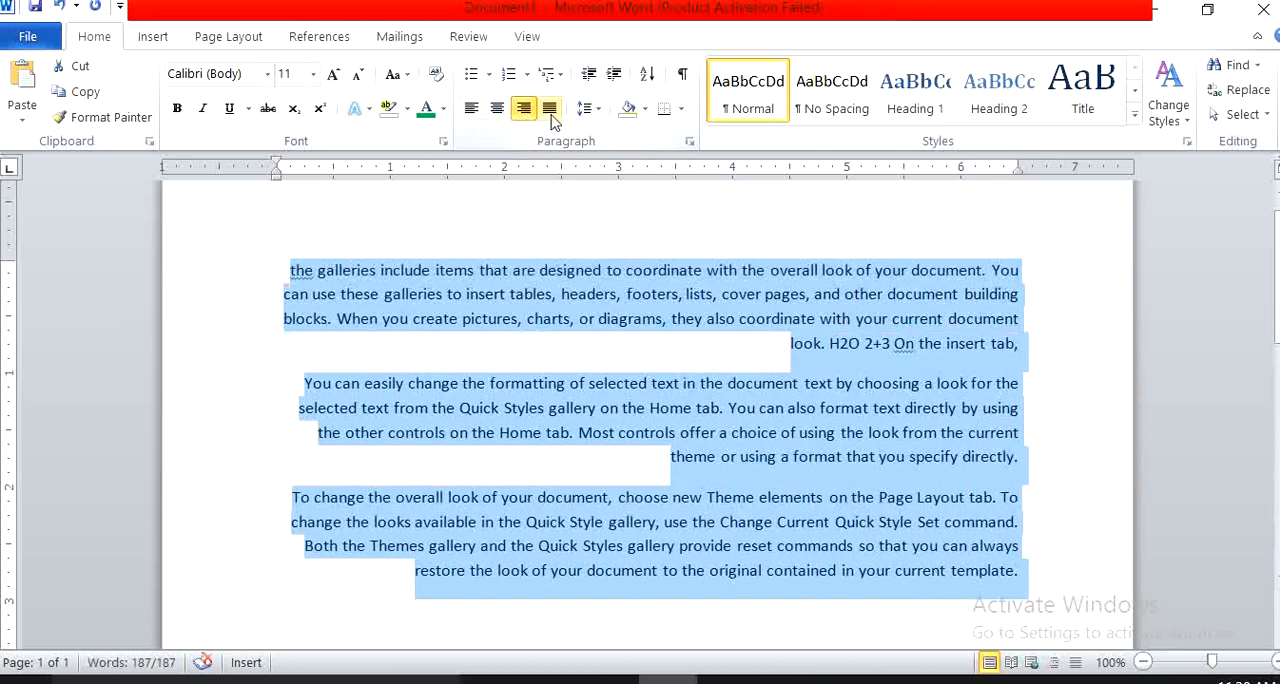
{"action": "left_click", "coordinate": [551, 112]}
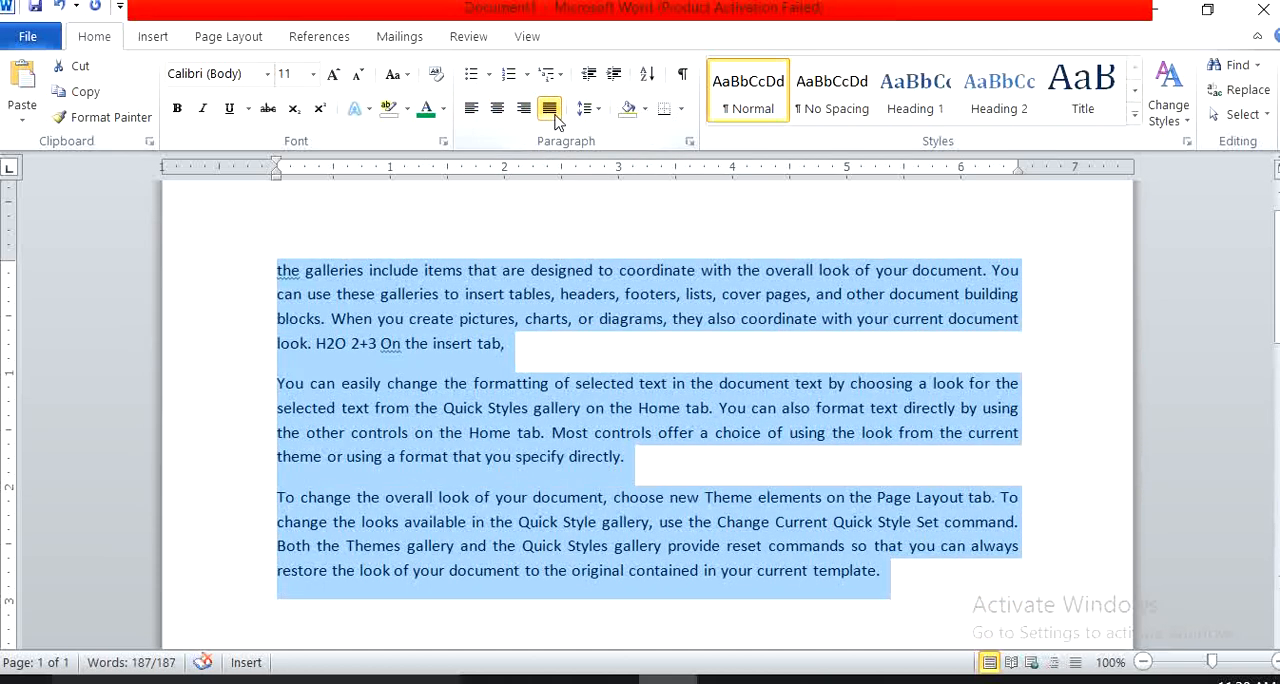
Cycle all the selected text through left, center, right and justified alignment once more, and leave it left-aligned.
{"action": "left_click", "coordinate": [470, 112]}
{"action": "left_click", "coordinate": [497, 112]}
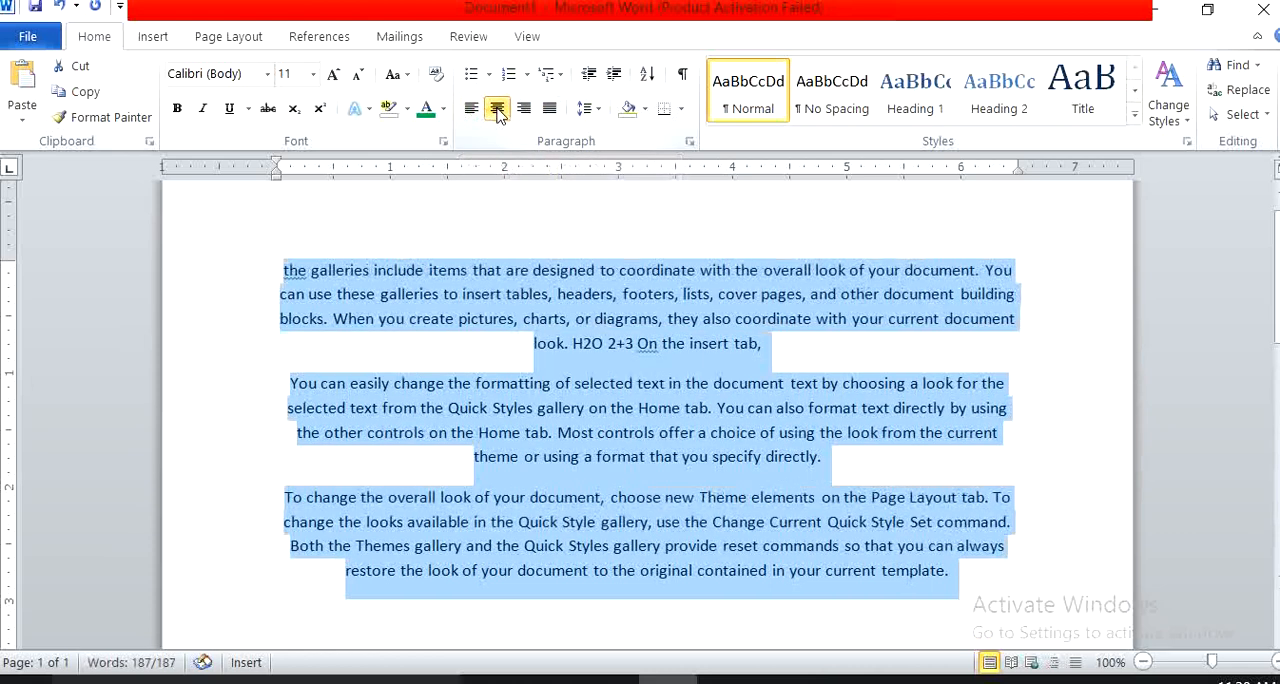
{"action": "left_click", "coordinate": [523, 110]}
{"action": "left_click", "coordinate": [549, 110]}
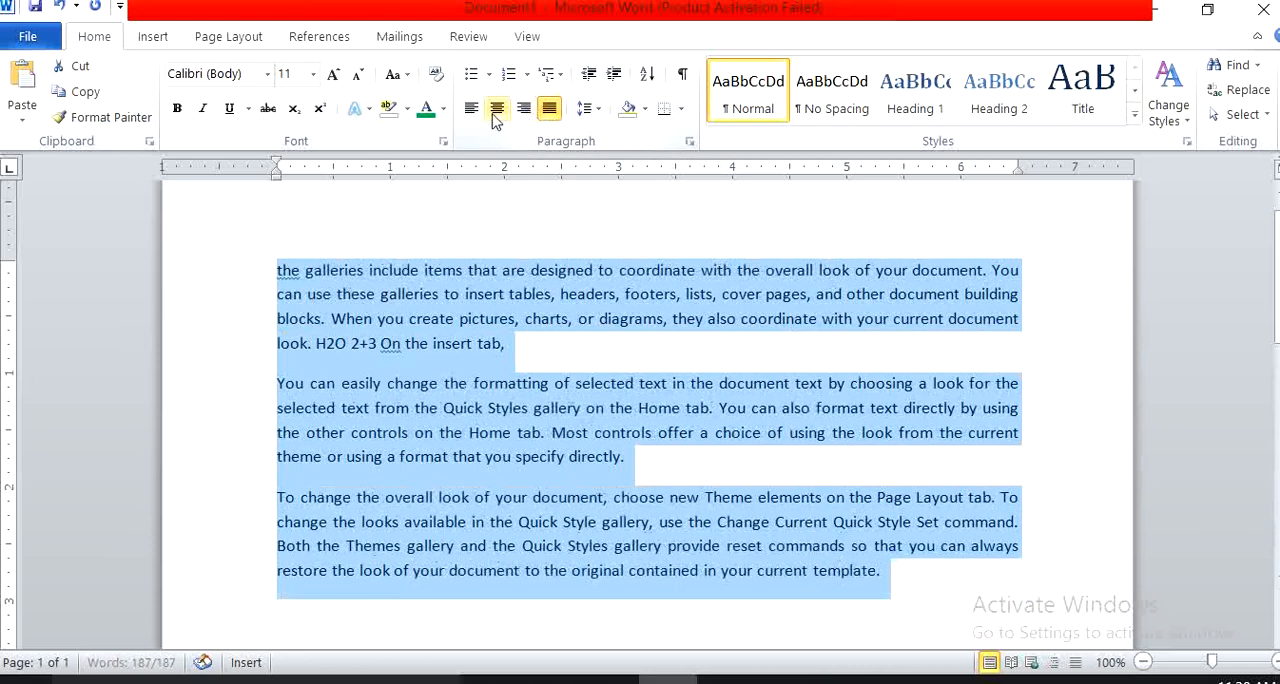
{"action": "left_click", "coordinate": [470, 110]}
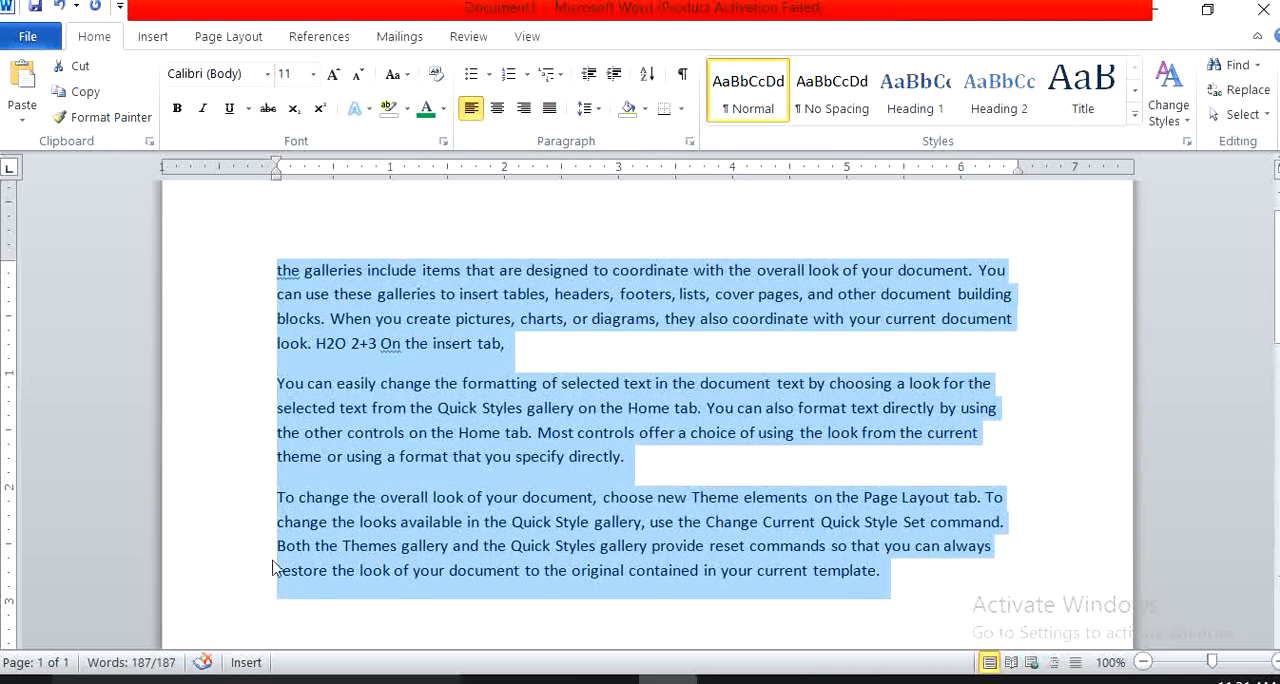
Run the selected text through center, right, justified and left alignment, and leave all three paragraphs justified.
{"action": "left_click", "coordinate": [497, 108]}
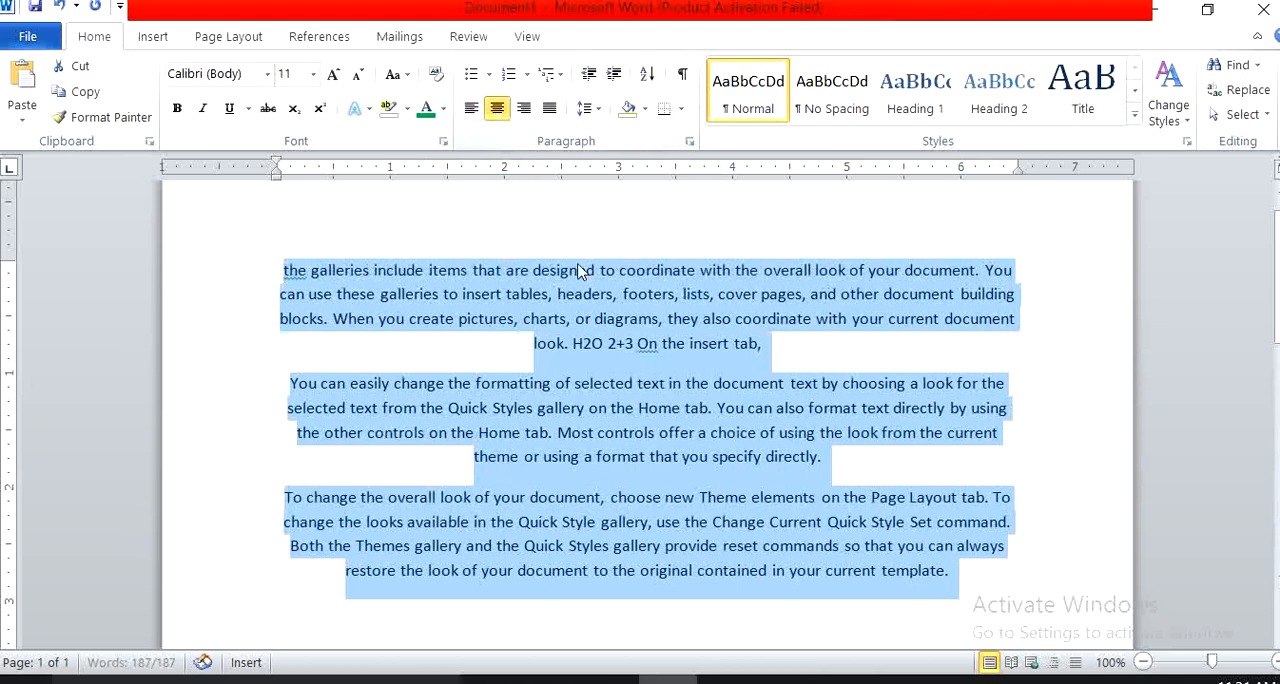
{"action": "left_click", "coordinate": [523, 108]}
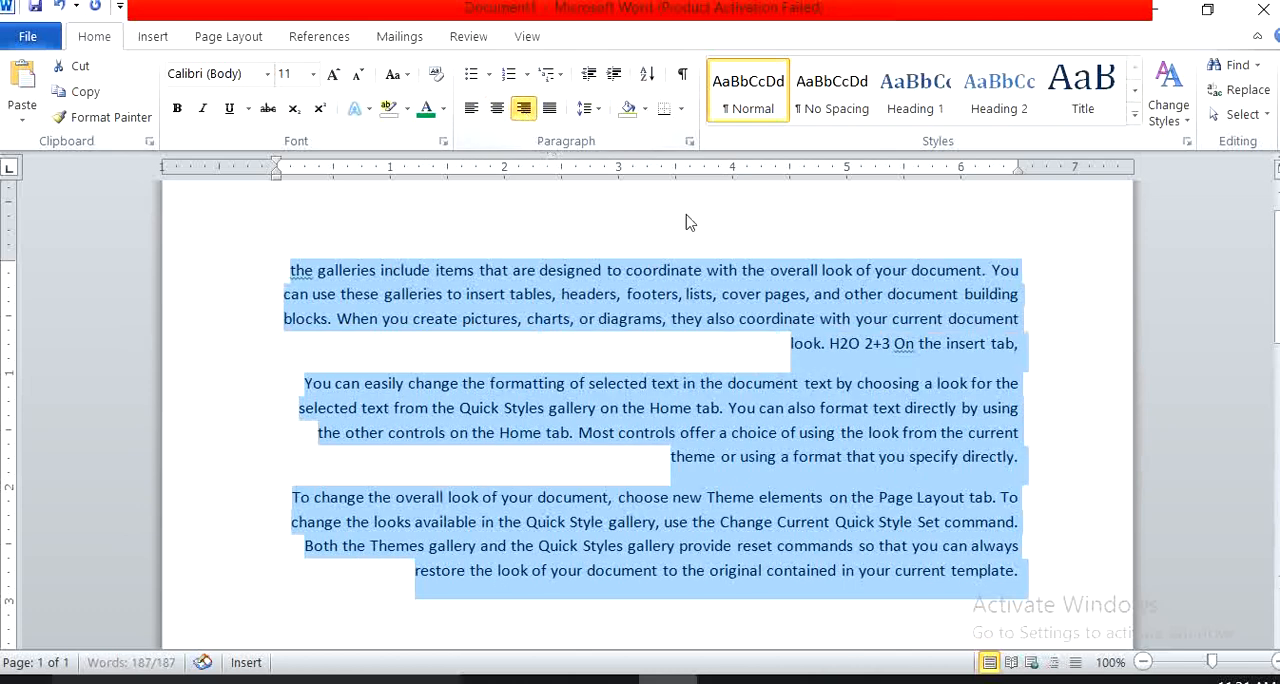
{"action": "left_click", "coordinate": [550, 110]}
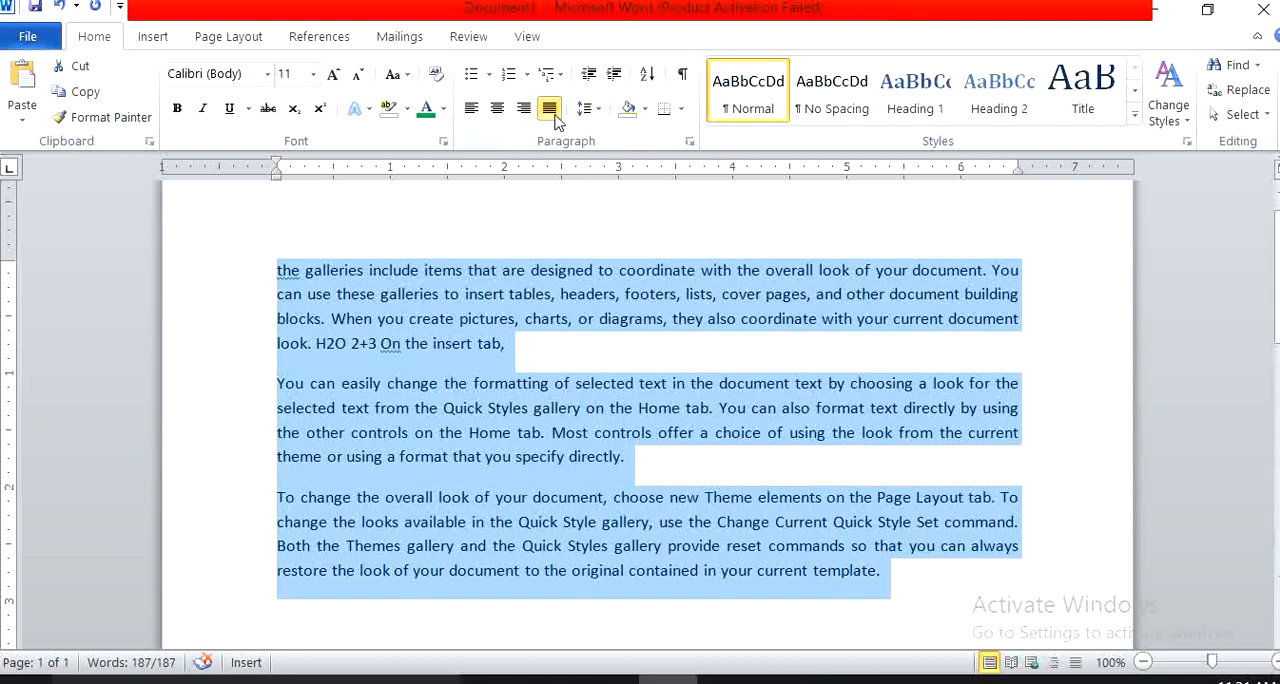
{"action": "left_click", "coordinate": [476, 114]}
{"action": "left_click", "coordinate": [494, 112]}
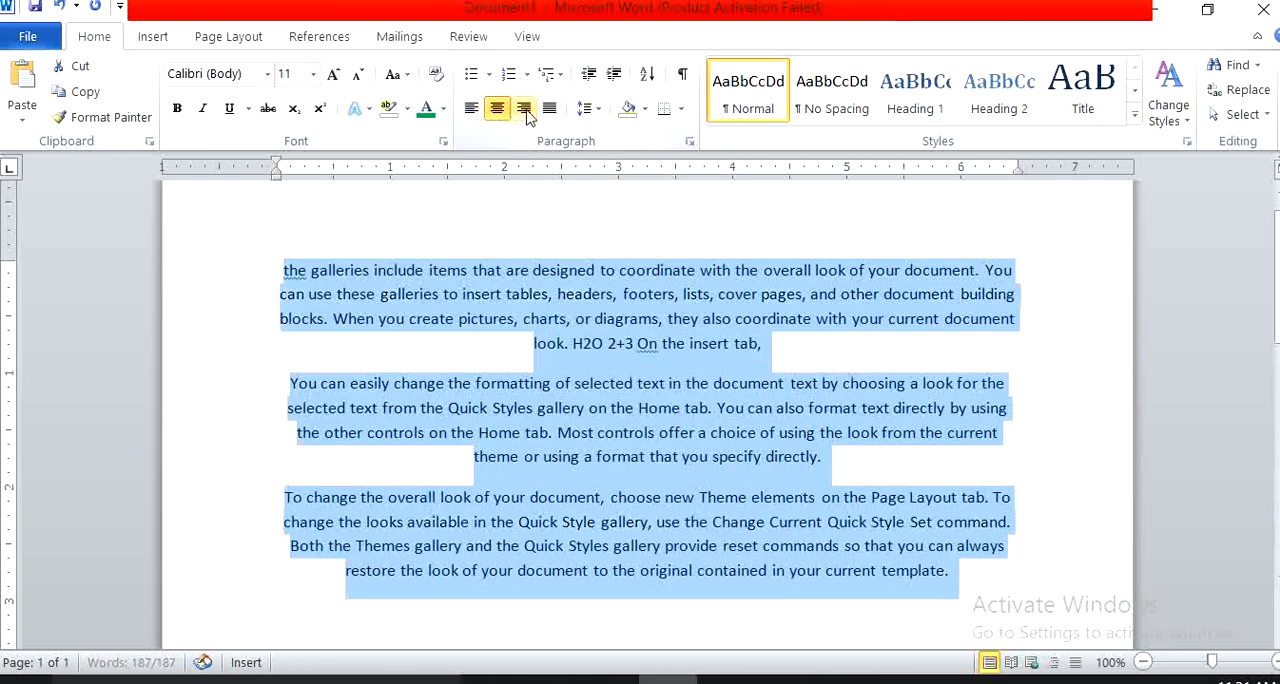
{"action": "left_click", "coordinate": [523, 110]}
{"action": "left_click", "coordinate": [550, 112]}
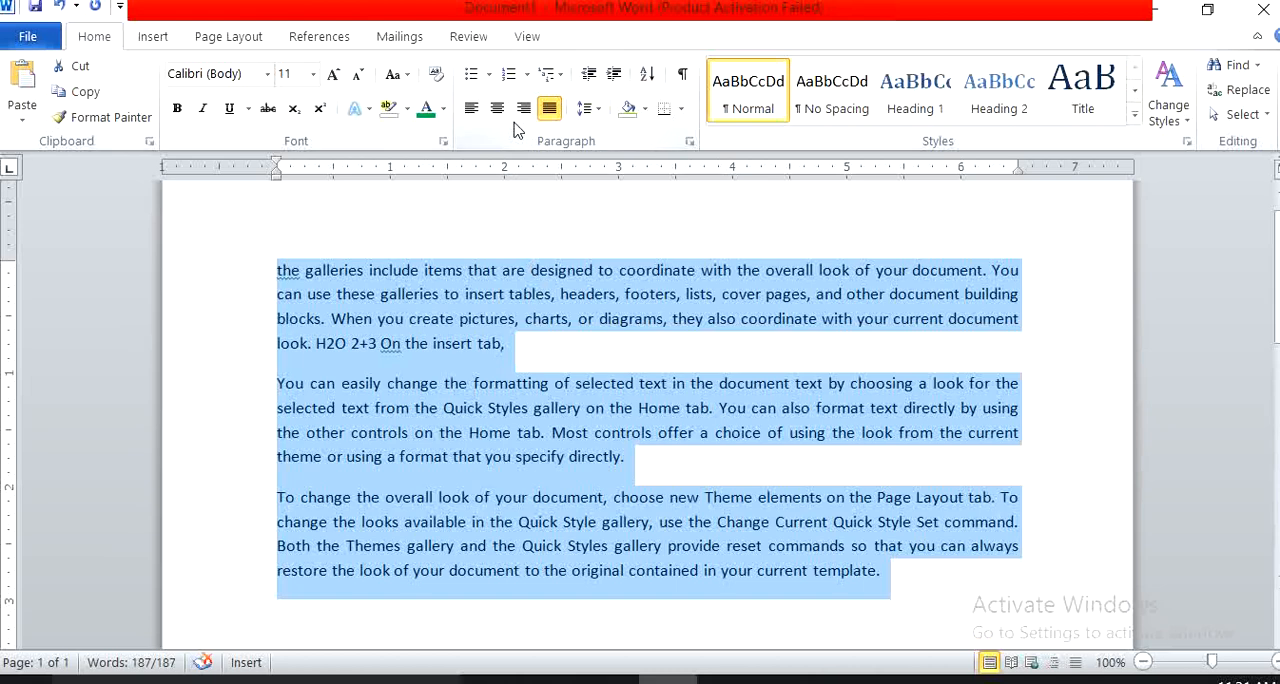
Try 2.0 line spacing on all three paragraphs and set it back to 1.15.
{"action": "left_click", "coordinate": [598, 109]}
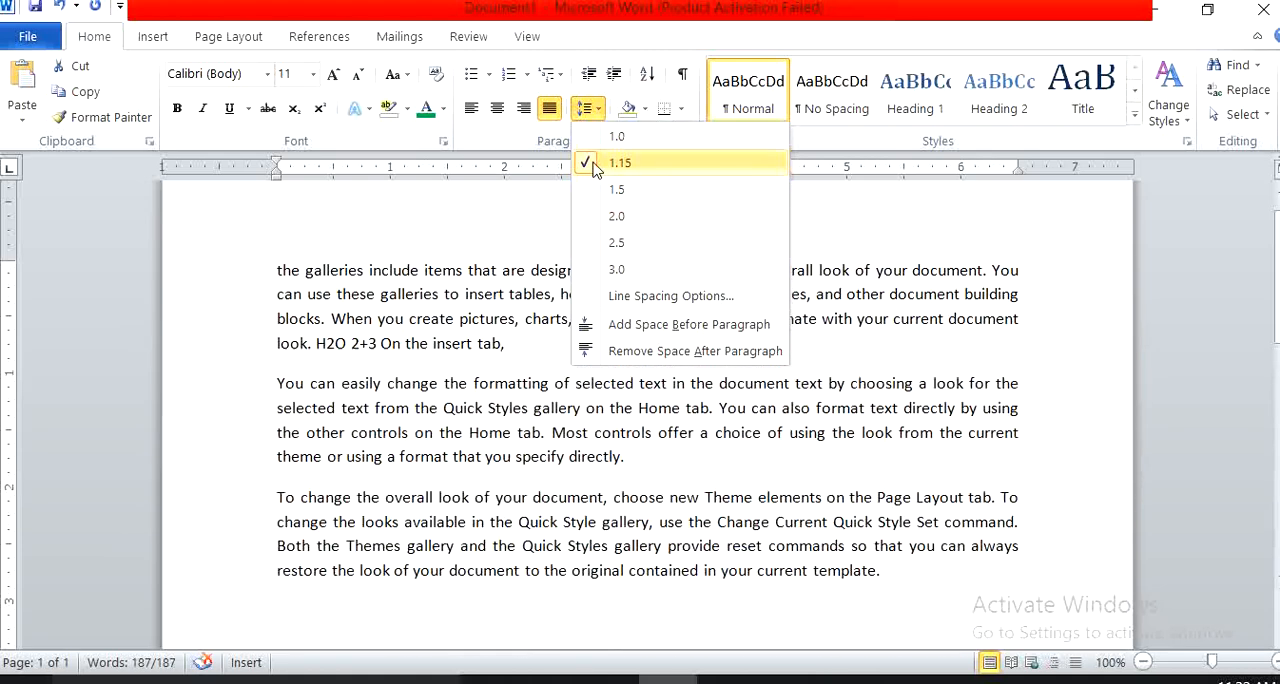
{"action": "left_click", "coordinate": [591, 226]}
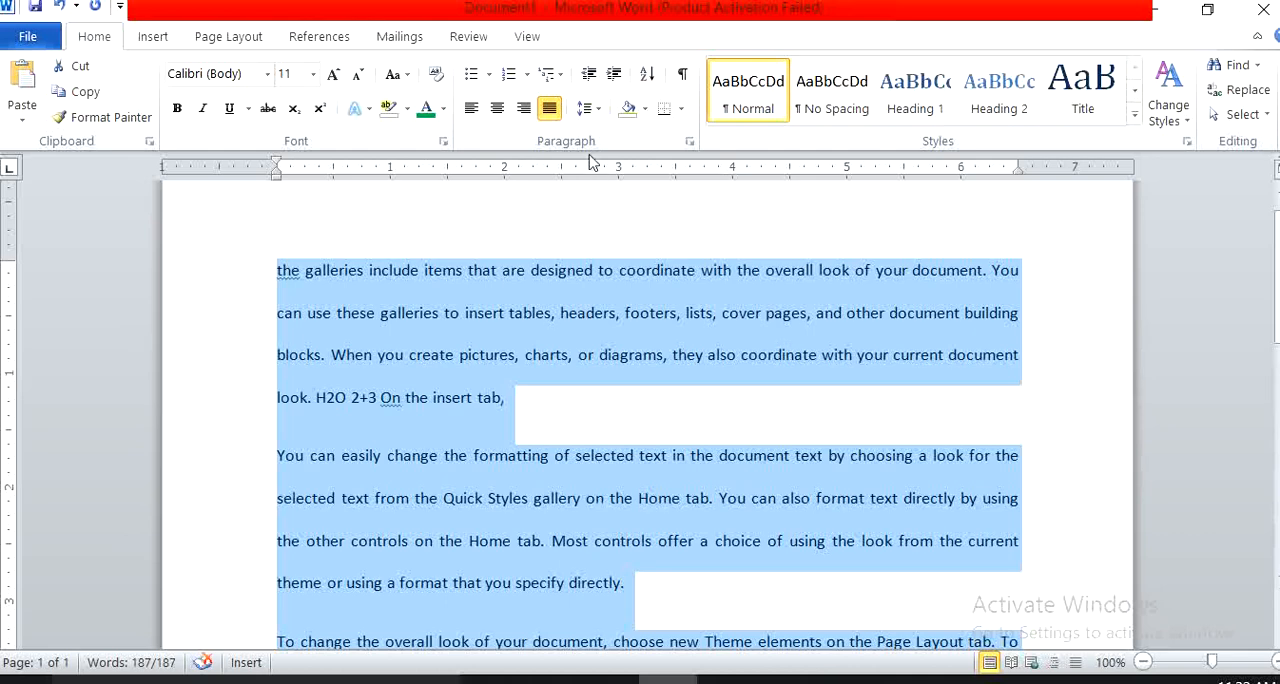
{"action": "left_click", "coordinate": [586, 108]}
{"action": "left_click", "coordinate": [590, 166]}
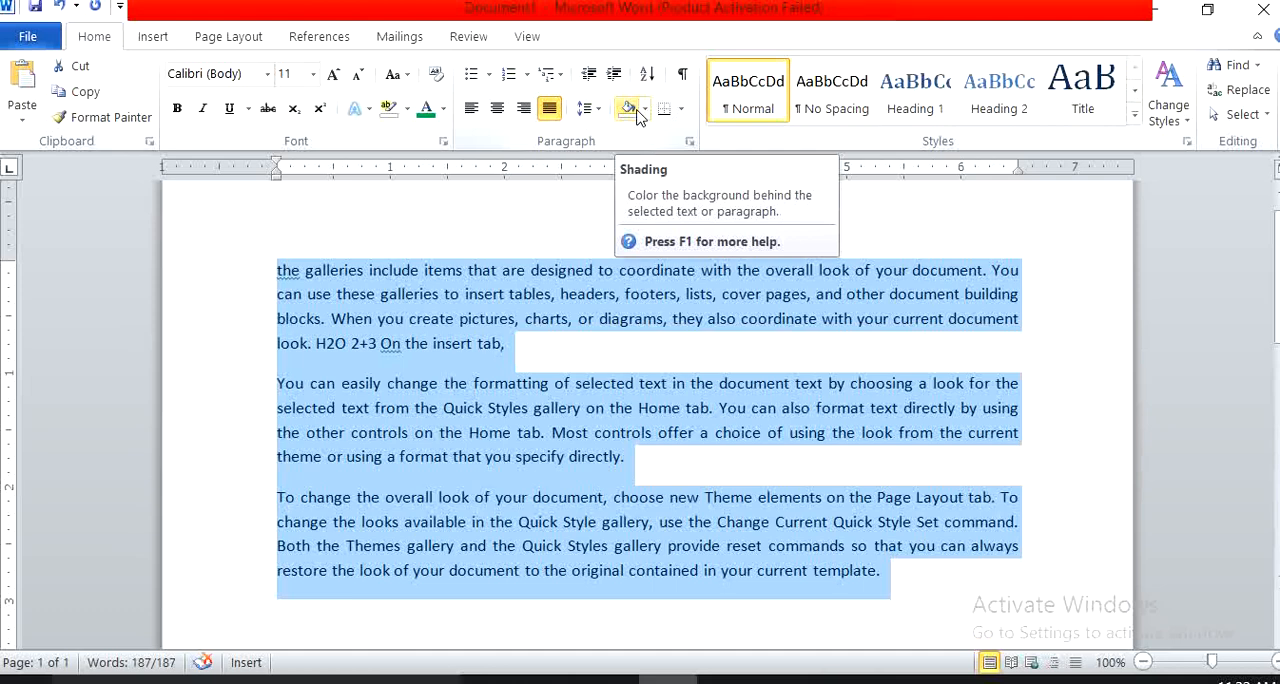
Shade the first paragraph, beginning "the galleries include items", with the standard orange color.
{"action": "left_click", "coordinate": [628, 298]}
{"action": "left_click_drag", "start_coordinate": [662, 318], "coordinate": [279, 270]}
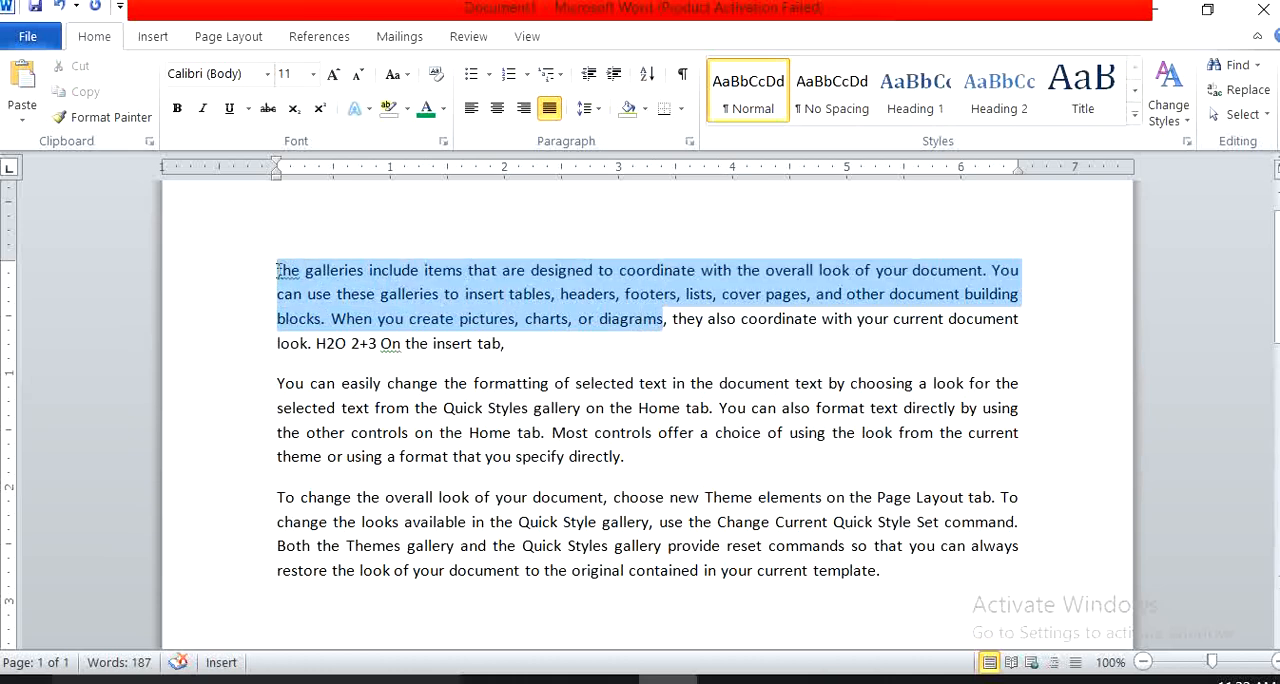
{"action": "left_click", "coordinate": [571, 302]}
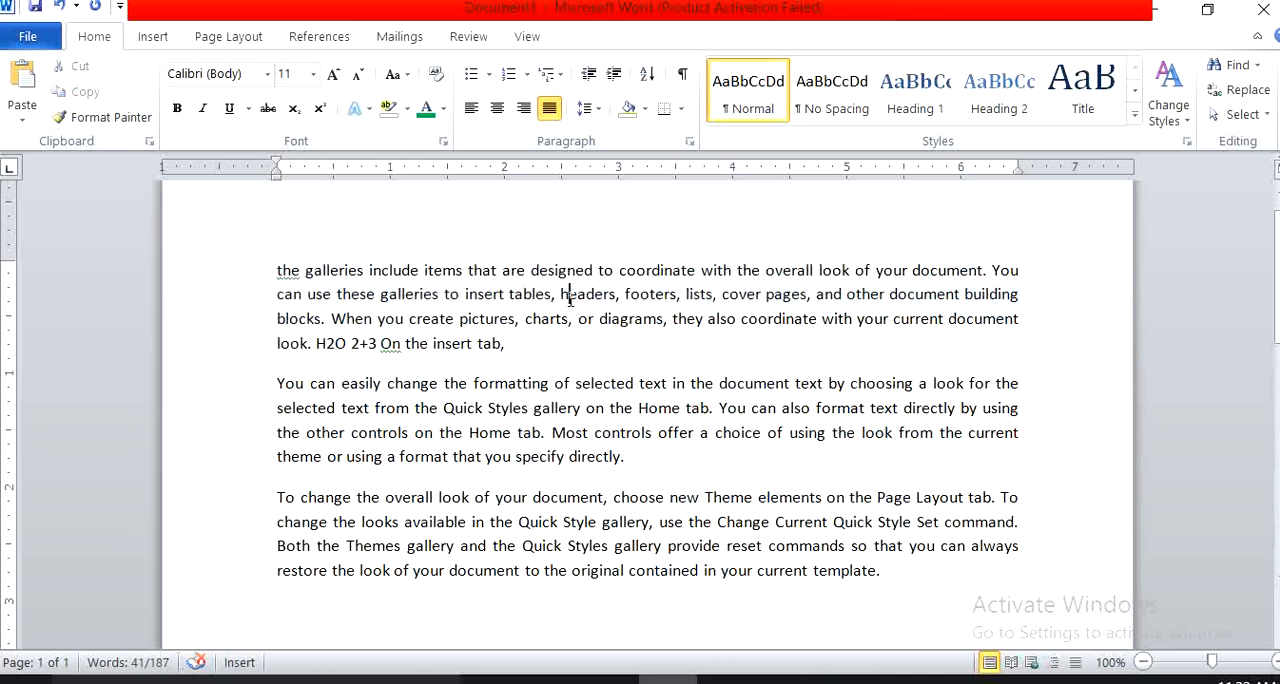
{"action": "triple_click", "coordinate": [508, 343]}
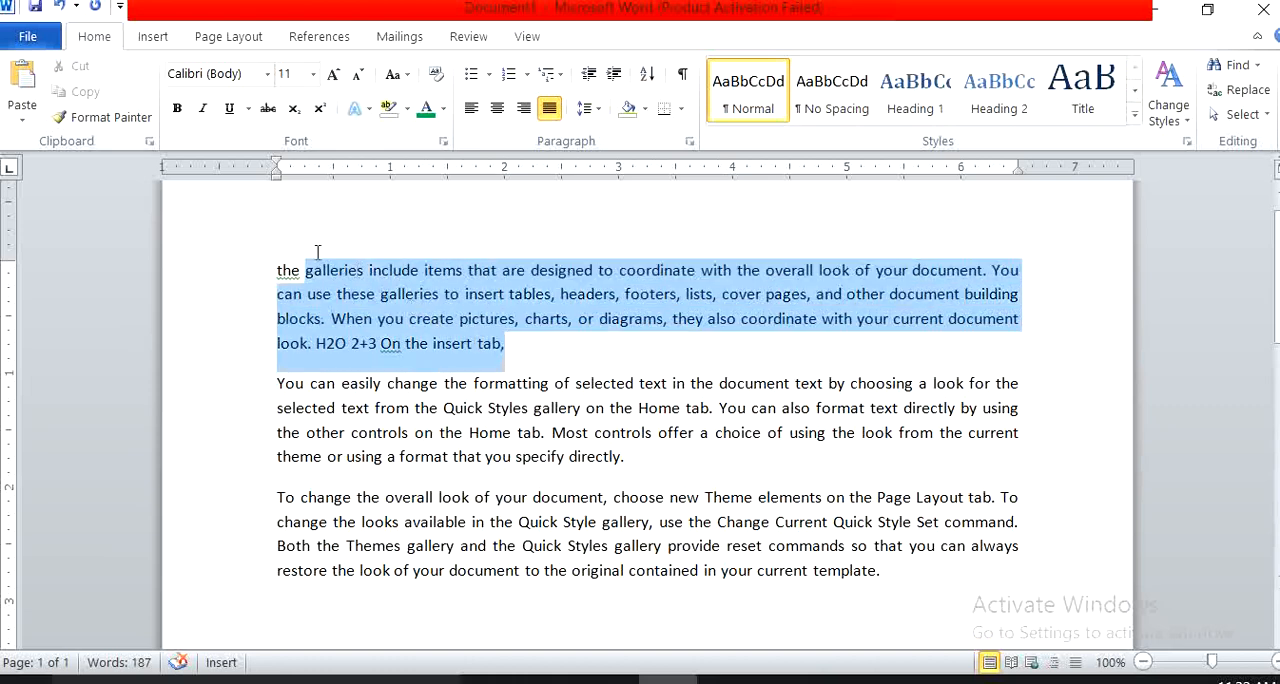
{"action": "left_click", "coordinate": [645, 108]}
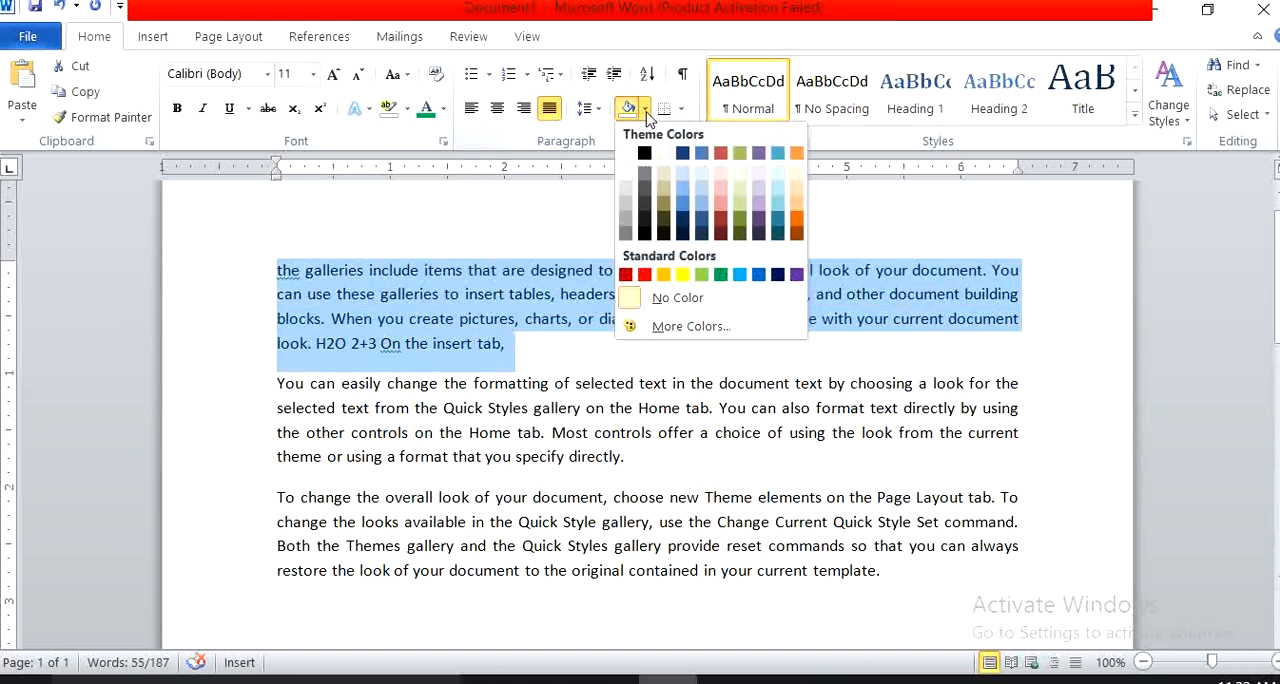
{"action": "left_click", "coordinate": [664, 276]}
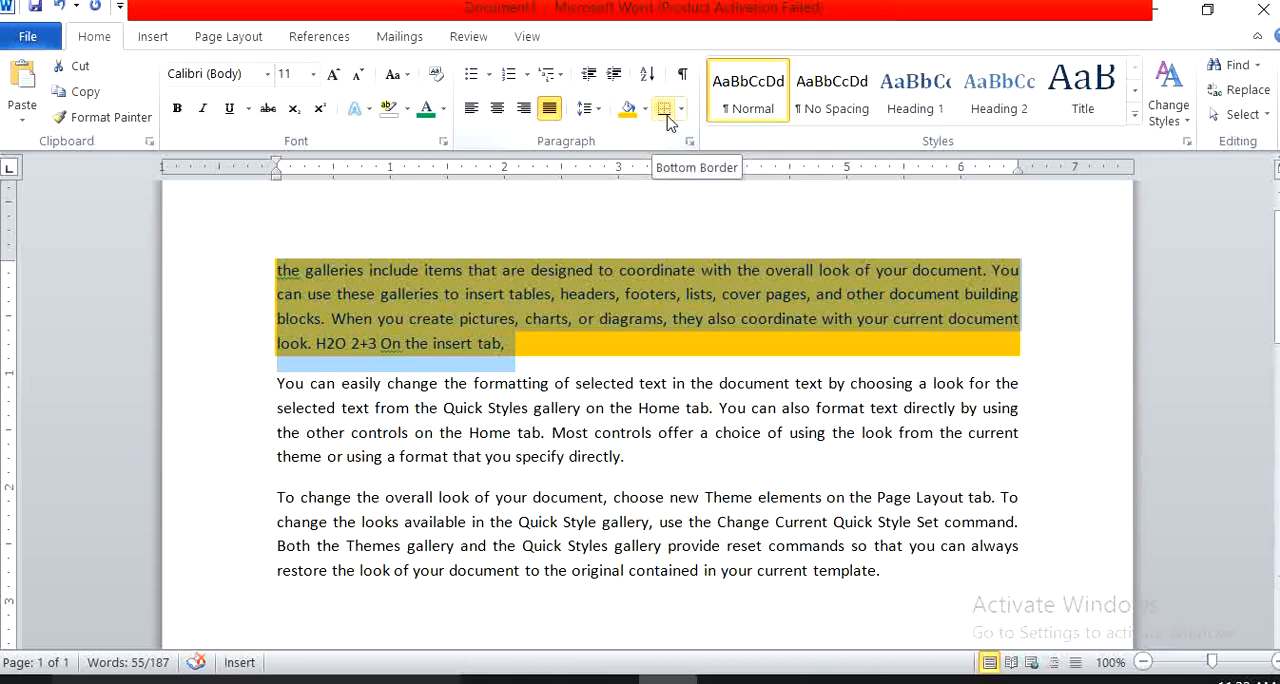
Try outside borders and all borders on the first two paragraphs, and remove the borders again.
{"action": "left_click", "coordinate": [624, 407]}
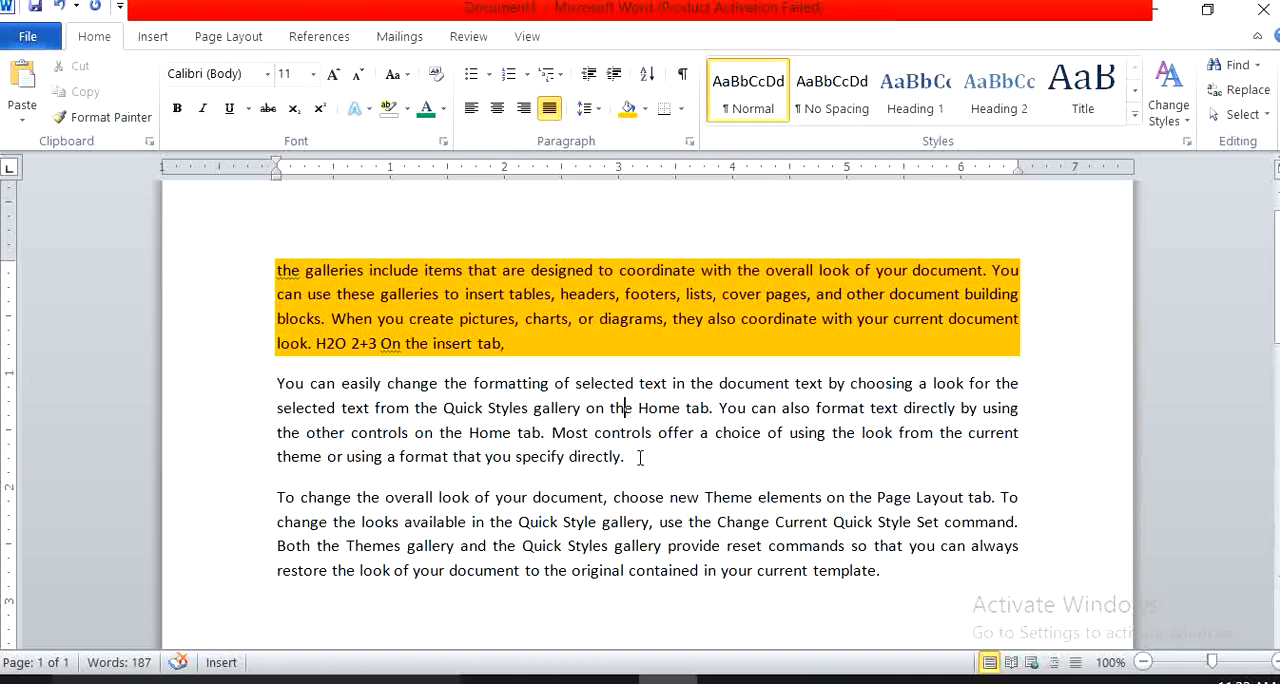
{"action": "left_click_drag", "start_coordinate": [640, 455], "coordinate": [257, 246]}
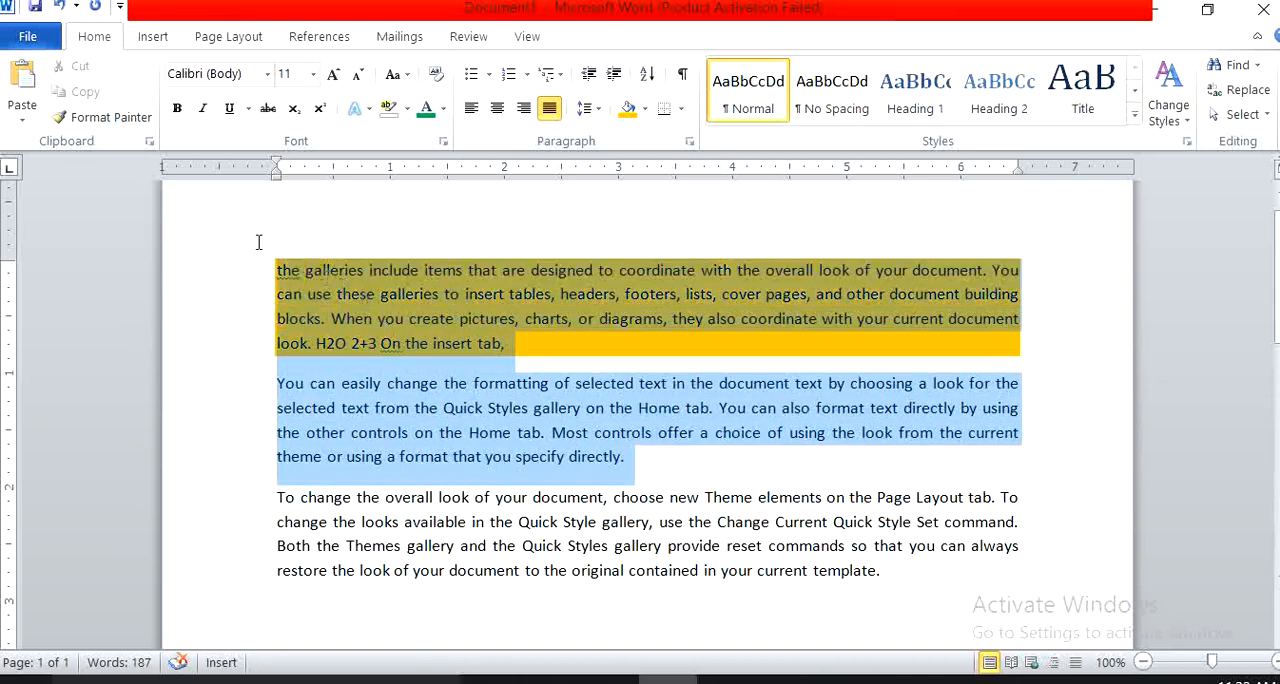
{"action": "left_click", "coordinate": [682, 112]}
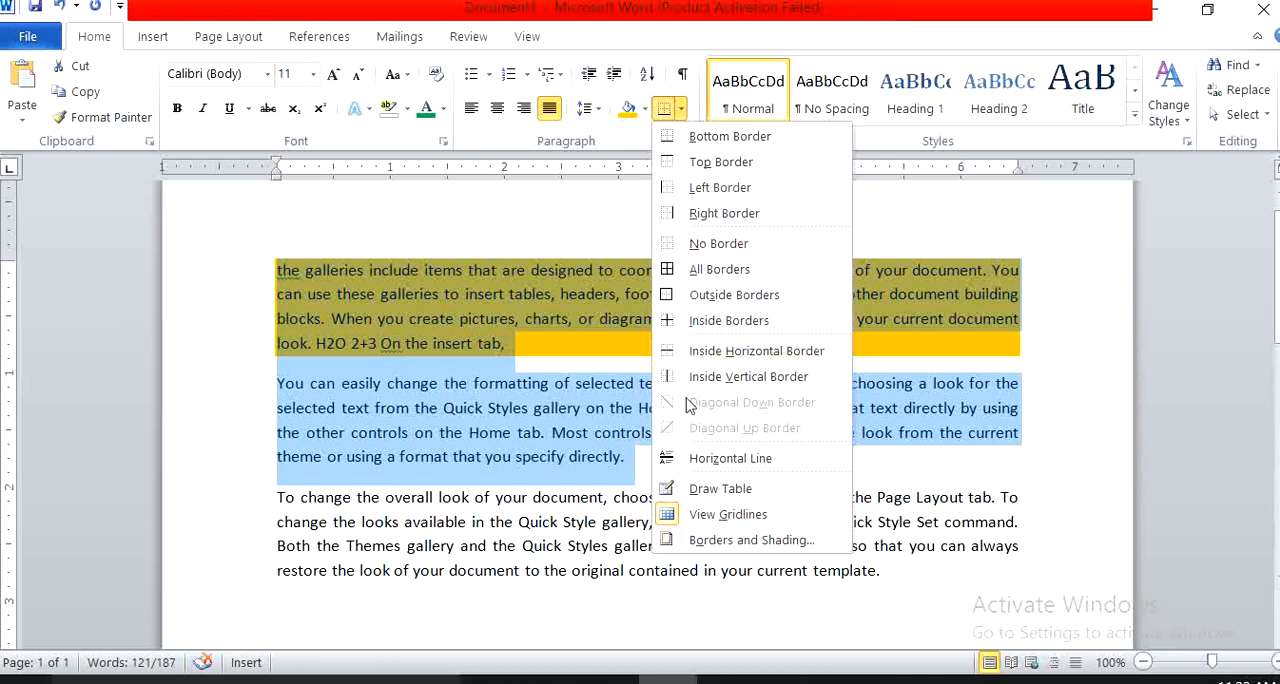
{"action": "left_click", "coordinate": [697, 298]}
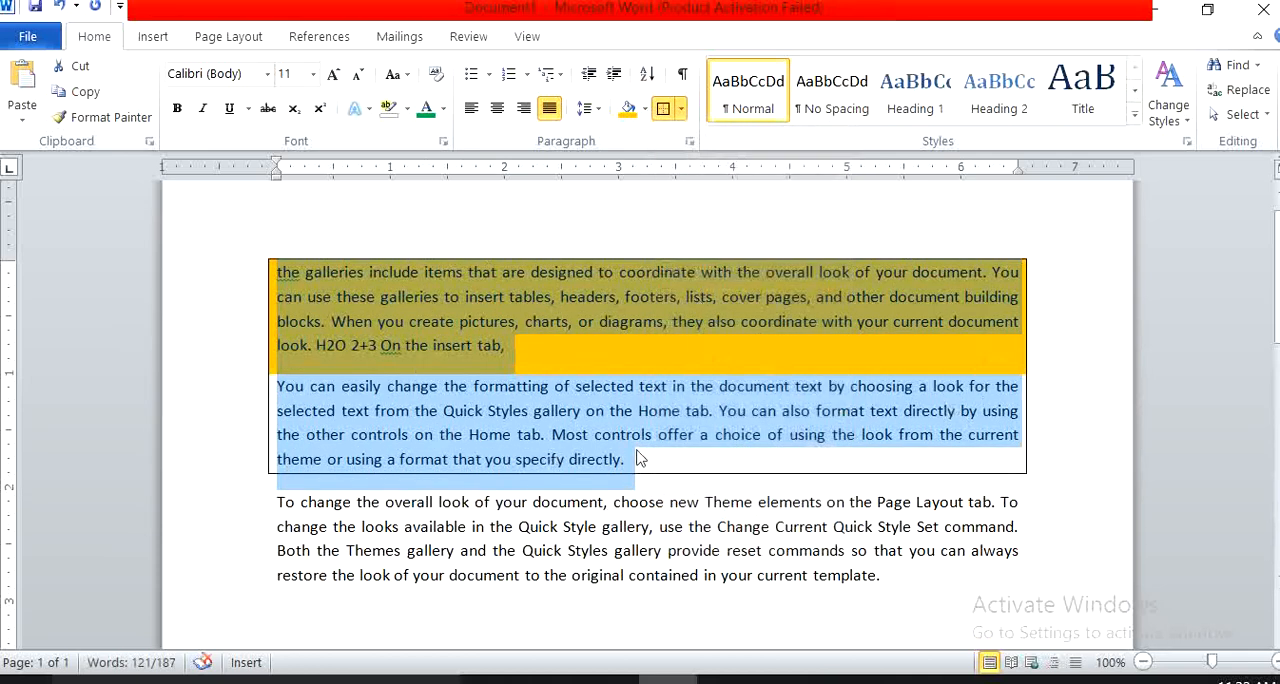
{"action": "left_click", "coordinate": [681, 110]}
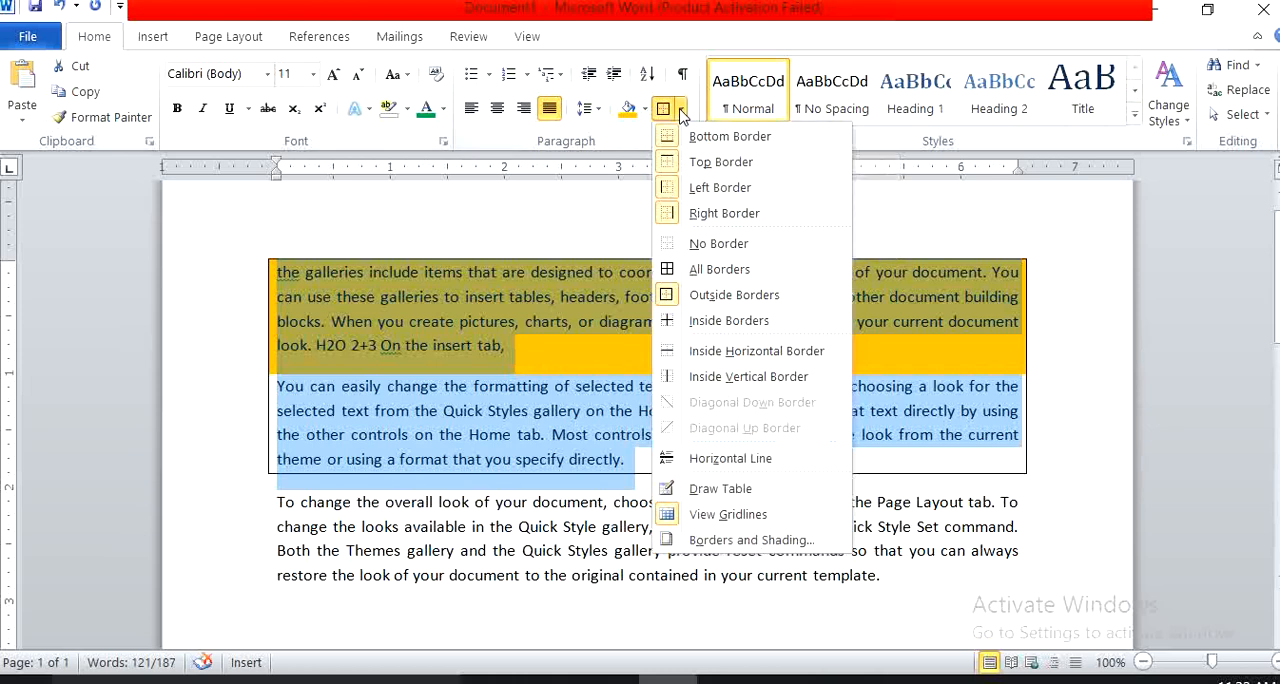
{"action": "left_click", "coordinate": [680, 272]}
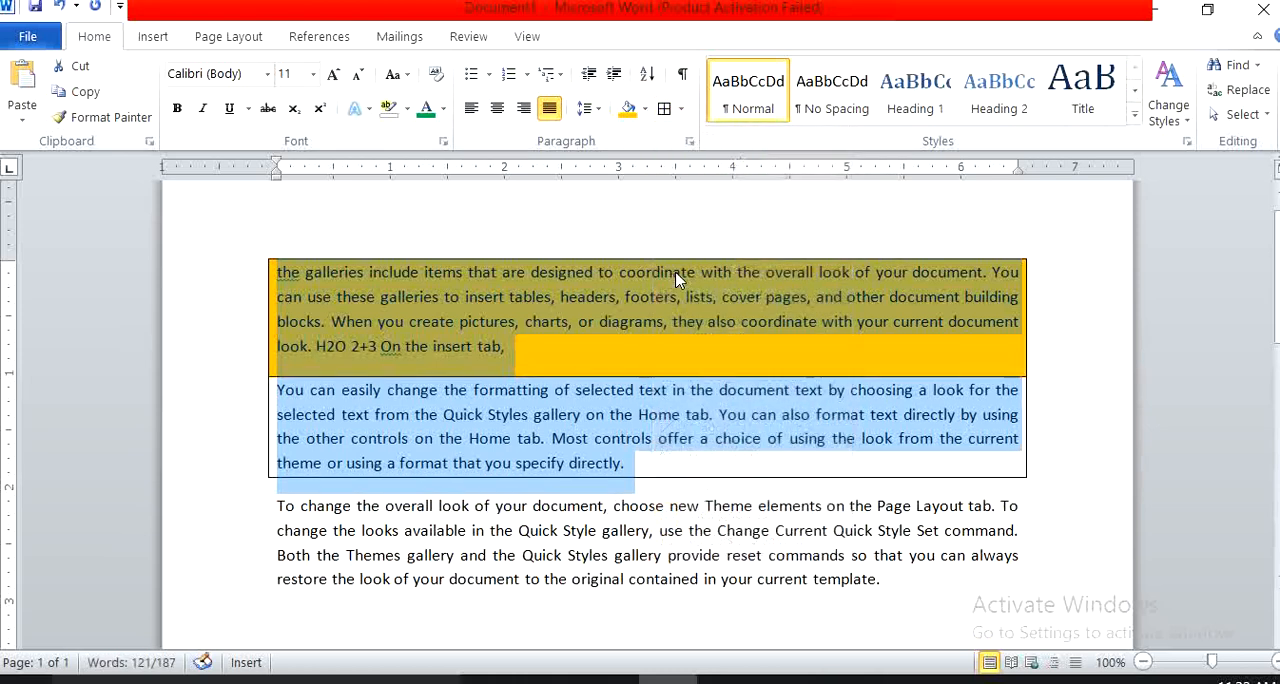
{"action": "left_click", "coordinate": [682, 110]}
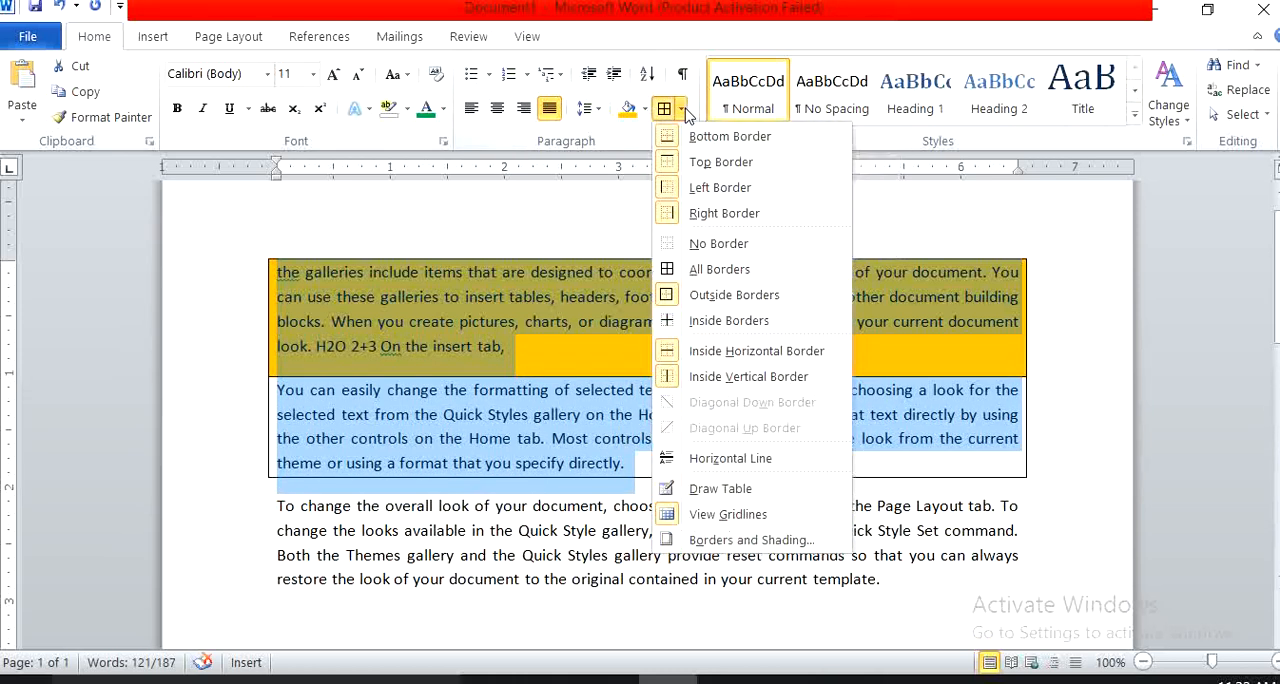
{"action": "left_click", "coordinate": [690, 248]}
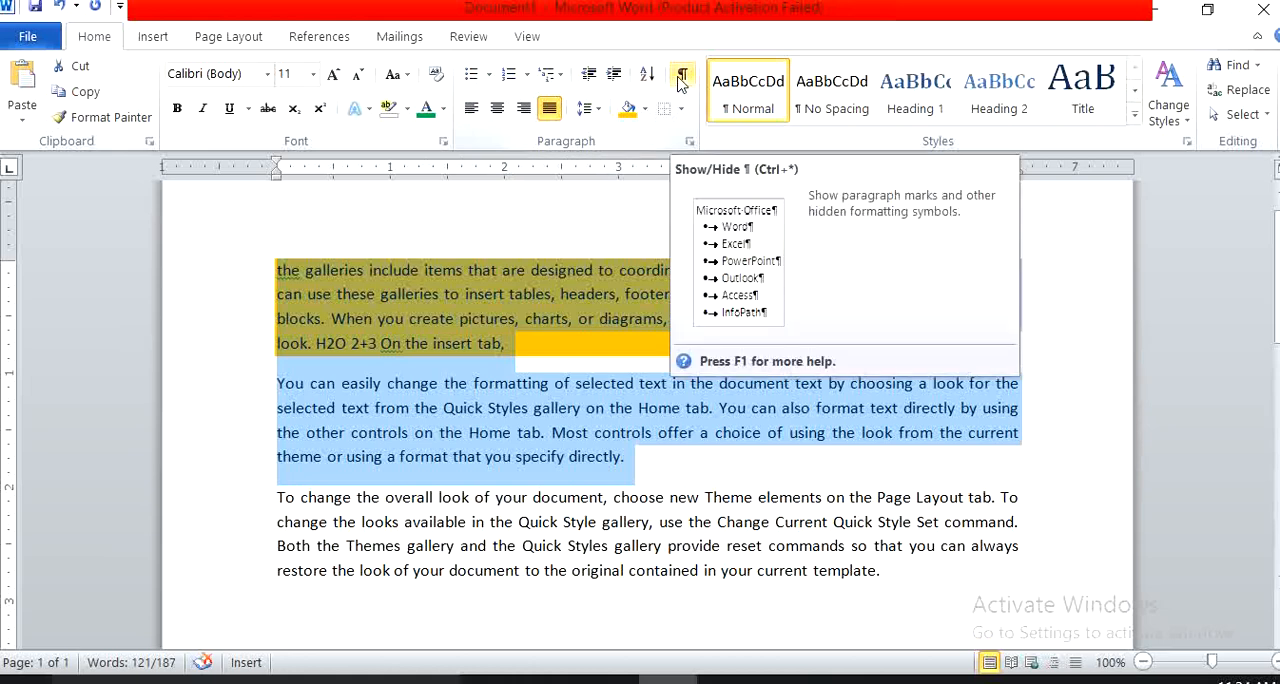
Add the line "List Of student" below the last paragraph, followed by a new empty line.
{"action": "left_click", "coordinate": [880, 577]}
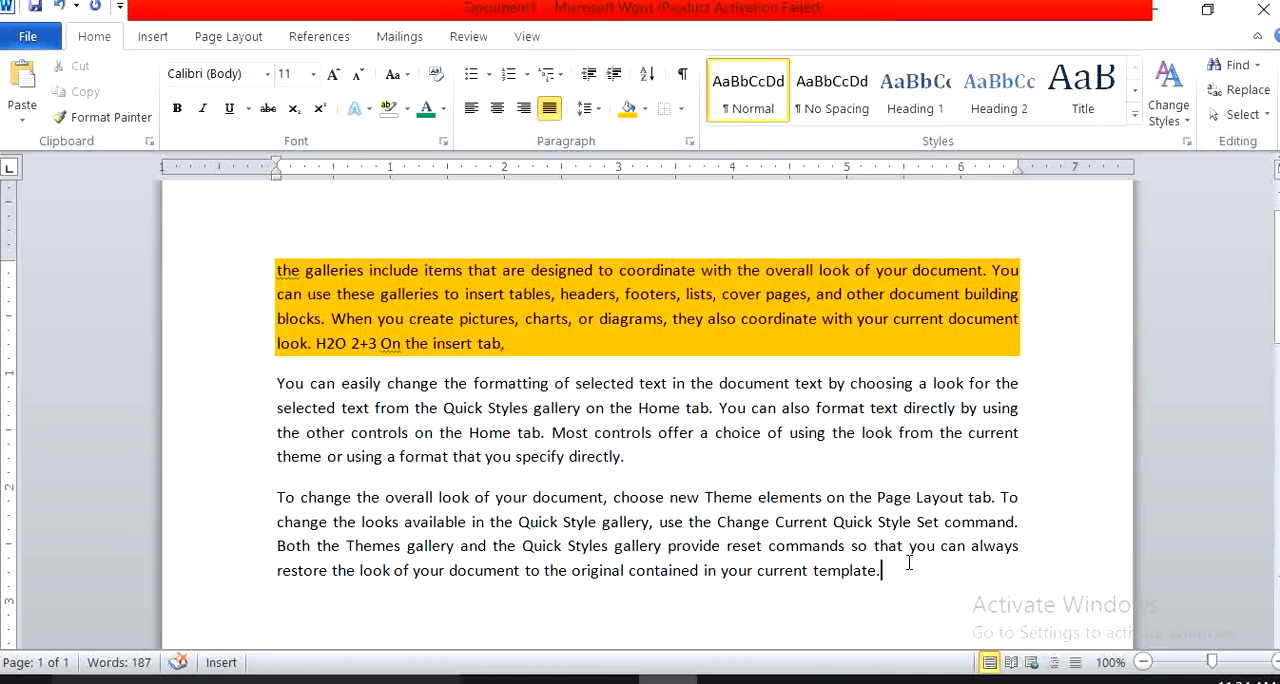
{"action": "key", "text": "Return"}
{"action": "type", "text": "List Of"}
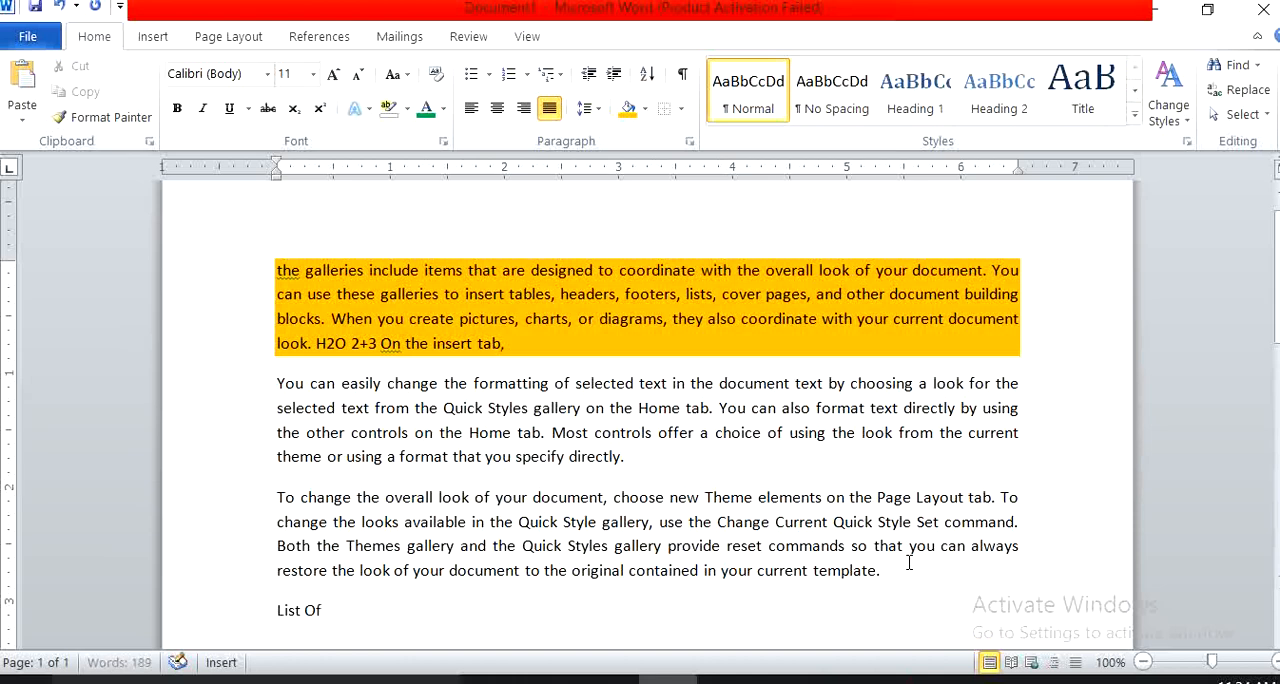
{"action": "type", "text": " student"}
{"action": "key", "text": "Return"}
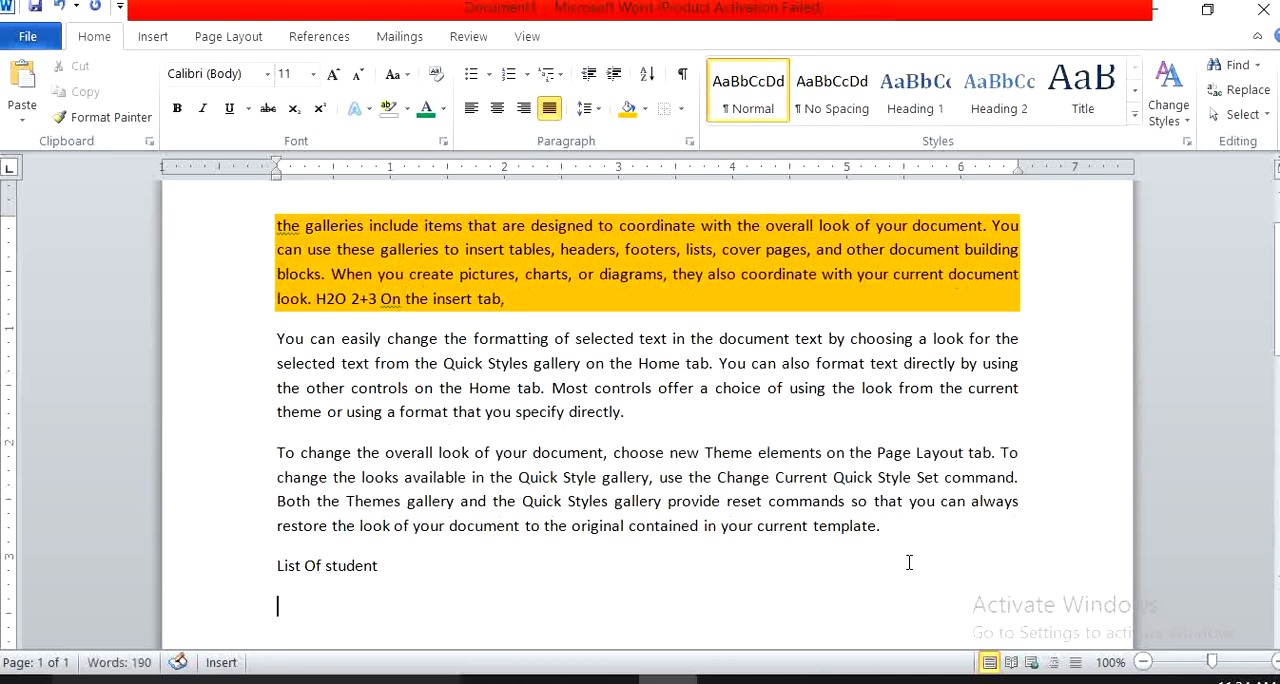
Enter eight sample student first names below "List Of student", one name per line.
{"action": "type", "text": "Ram"}
{"action": "key", "text": "Return"}
{"action": "type", "text": "Mohan"}
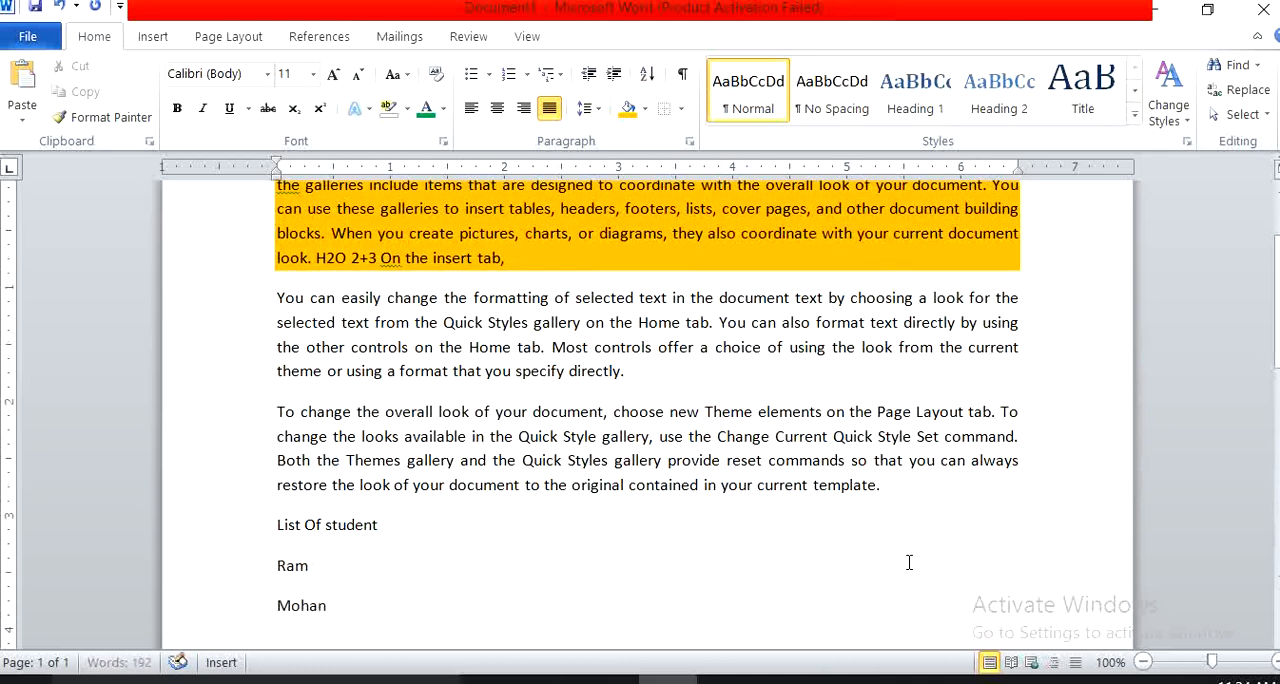
{"action": "key", "text": "Return"}
{"action": "type", "text": "Soh"}
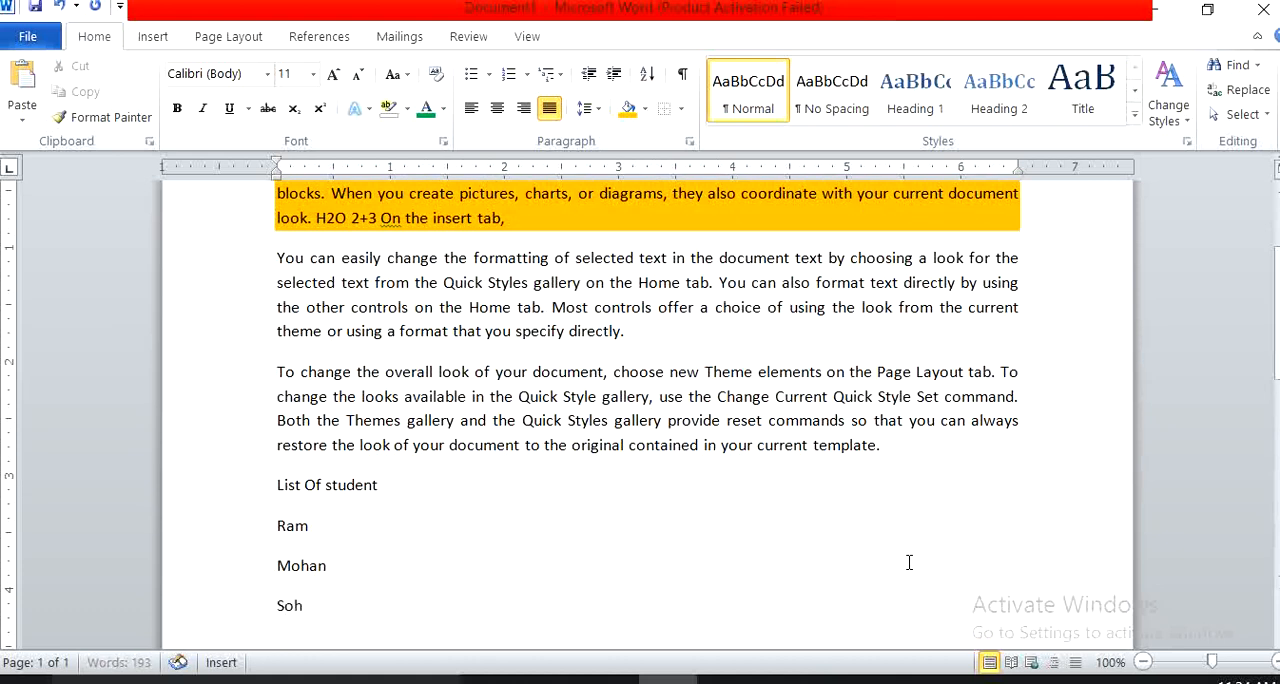
{"action": "type", "text": "an"}
{"action": "key", "text": "Return"}
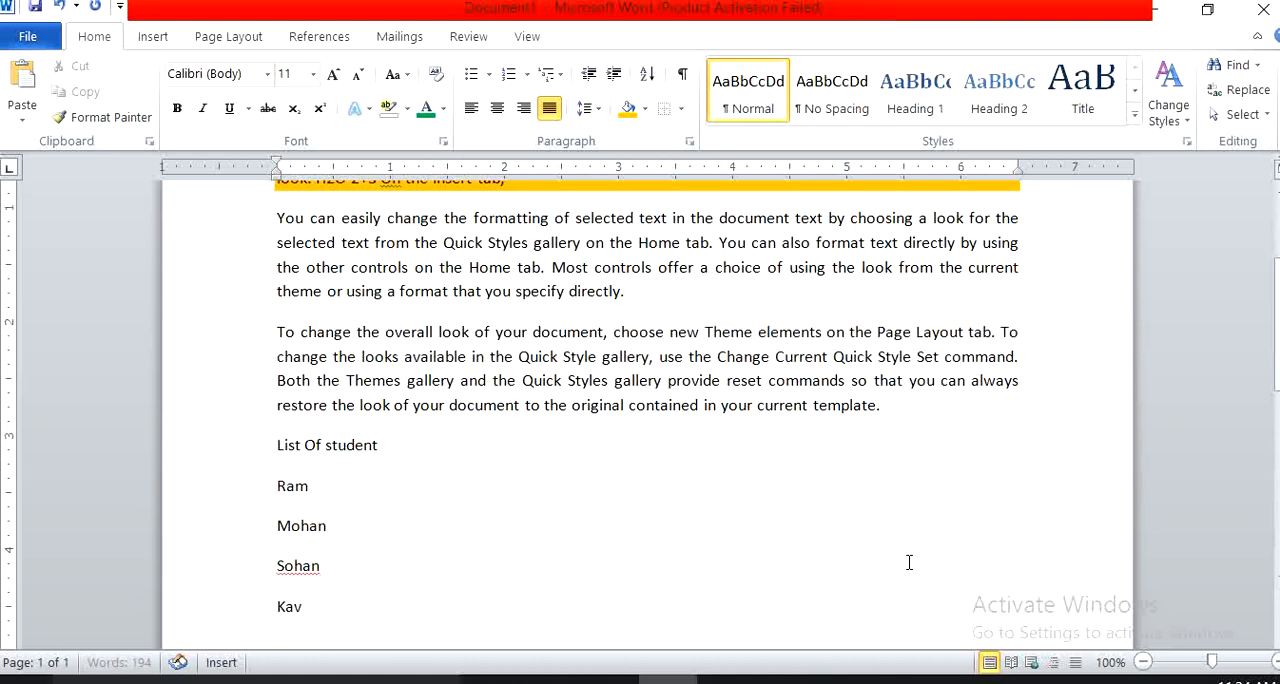
{"action": "type", "text": "Kavita"}
{"action": "key", "text": "Return"}
{"action": "type", "text": "Sav"}
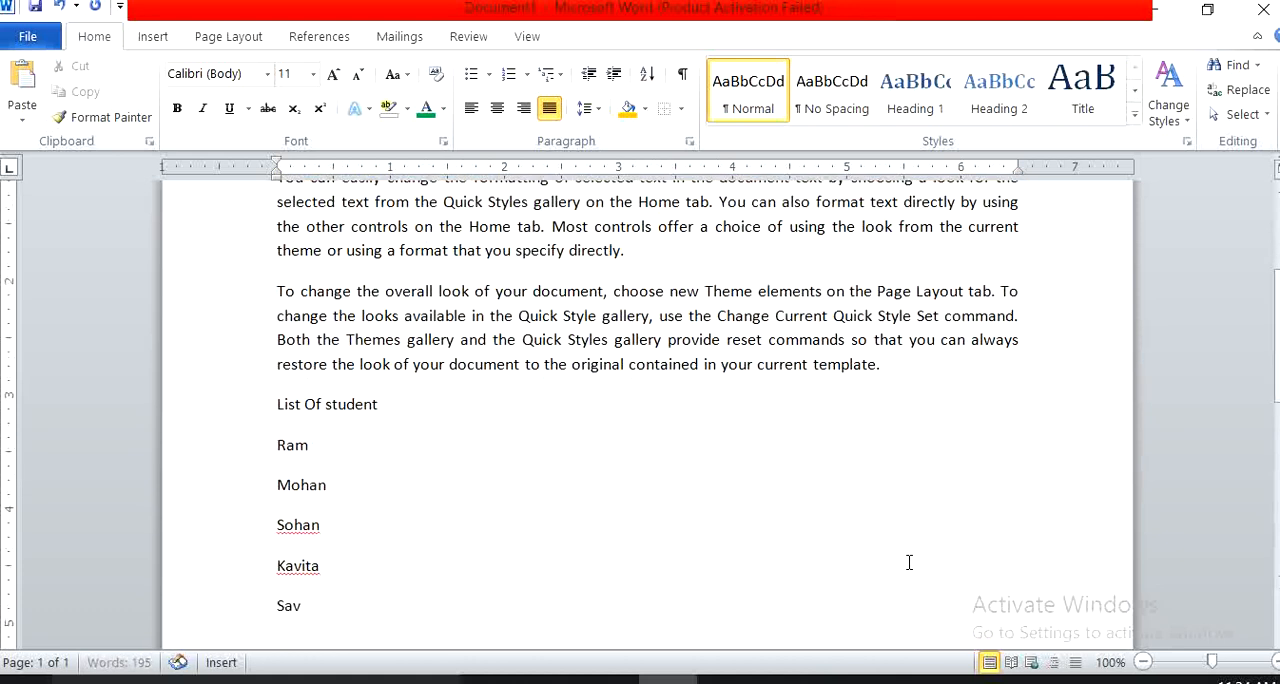
{"action": "type", "text": "ita"}
{"action": "key", "text": "Return"}
{"action": "type", "text": "S"}
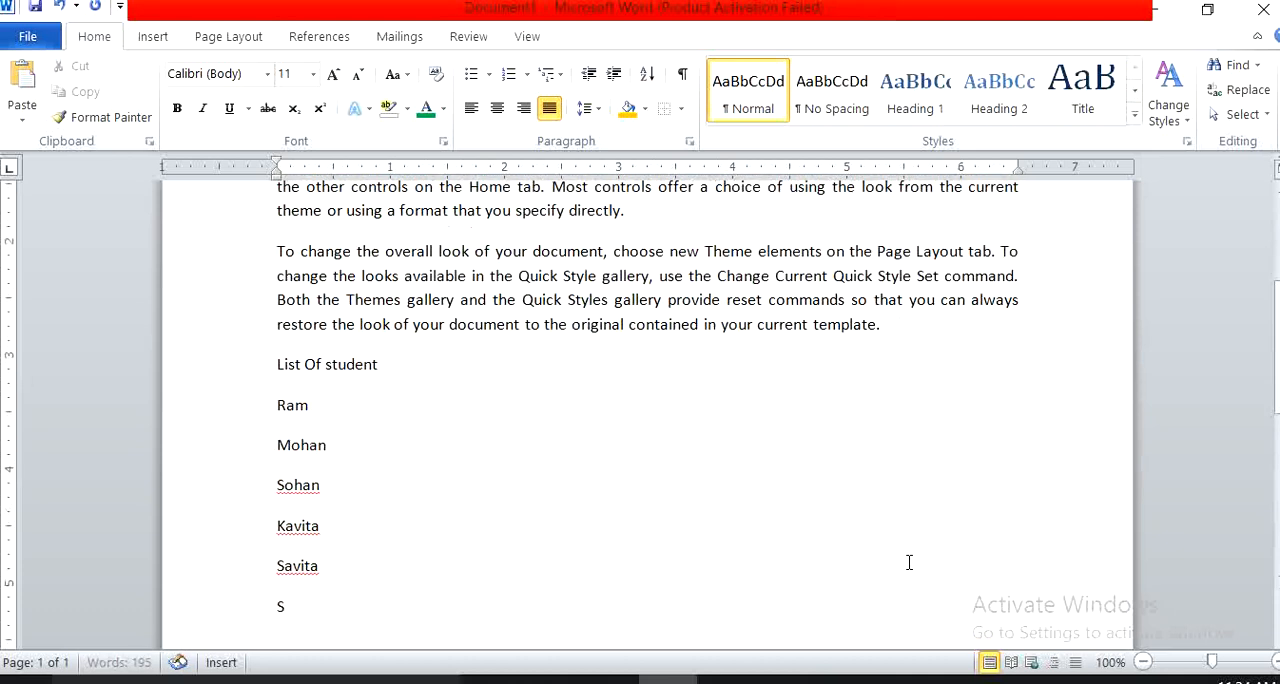
{"action": "type", "text": "onu"}
{"action": "key", "text": "Return"}
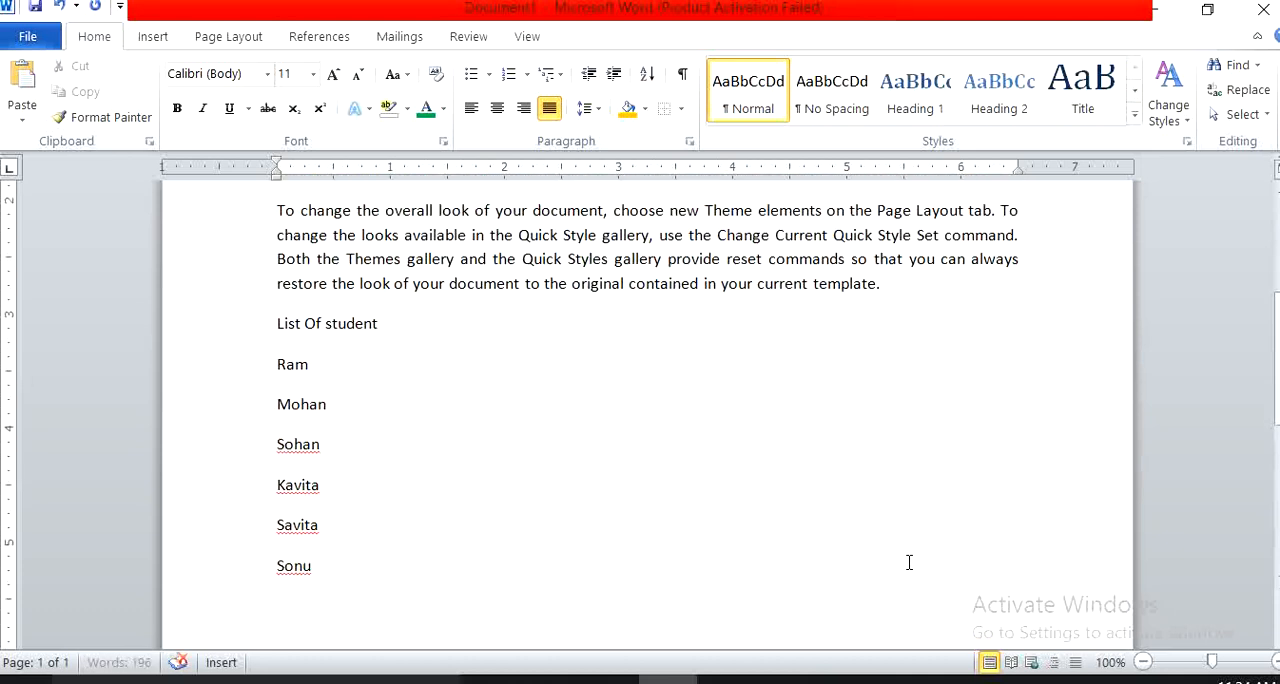
{"action": "type", "text": "Monu"}
{"action": "key", "text": "Return"}
{"action": "type", "text": "Aman"}
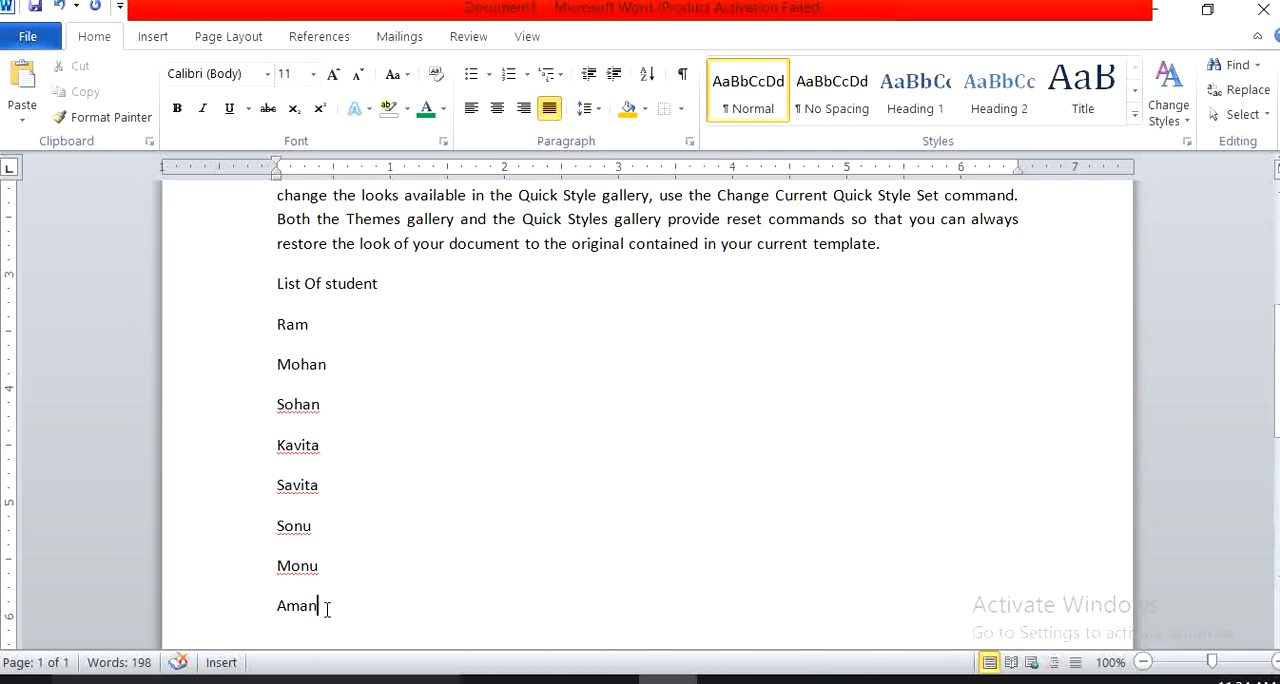
Format the eight student names as a bulleted list using the four-diamond bullet style.
{"action": "left_click_drag", "start_coordinate": [326, 610], "coordinate": [279, 324]}
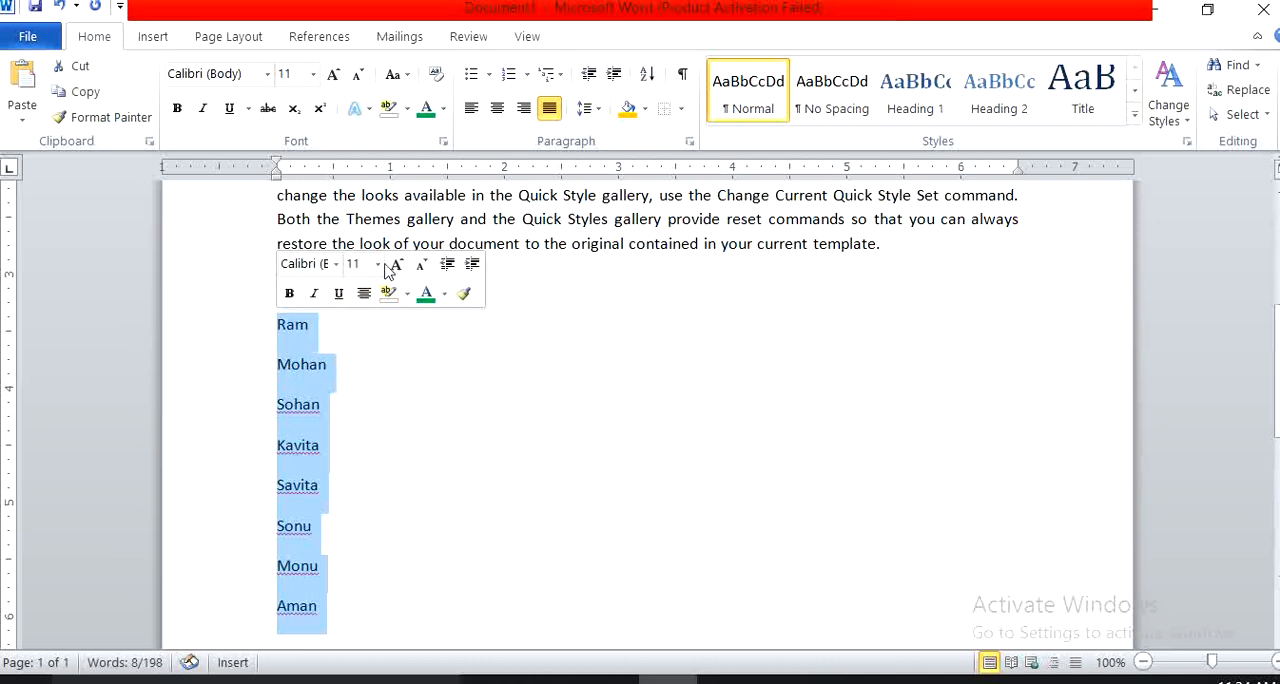
{"action": "left_click", "coordinate": [471, 76]}
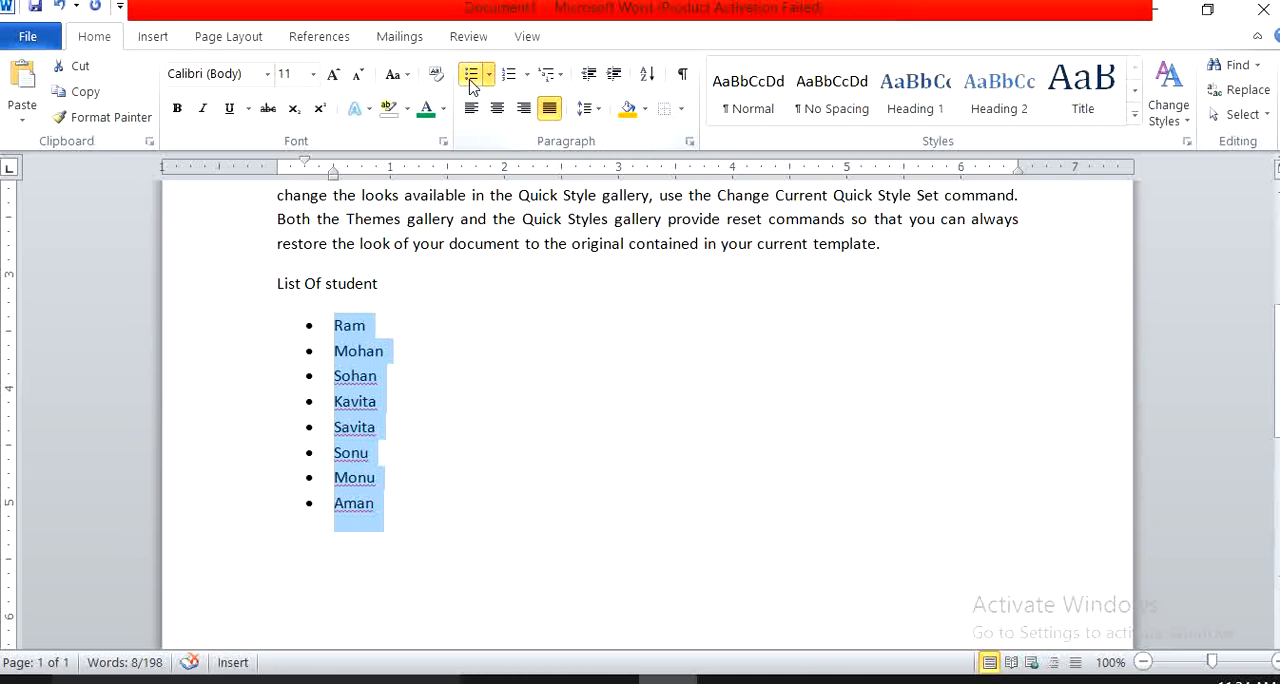
{"action": "left_click", "coordinate": [489, 78]}
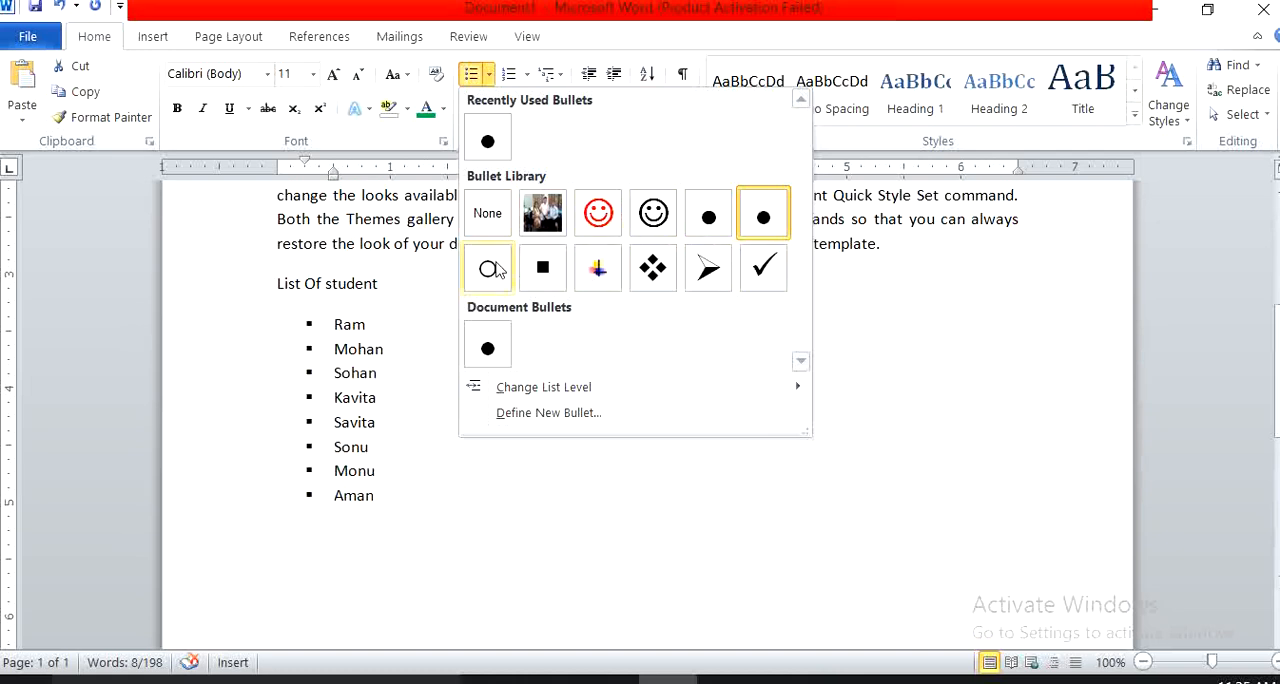
{"action": "left_click", "coordinate": [652, 268]}
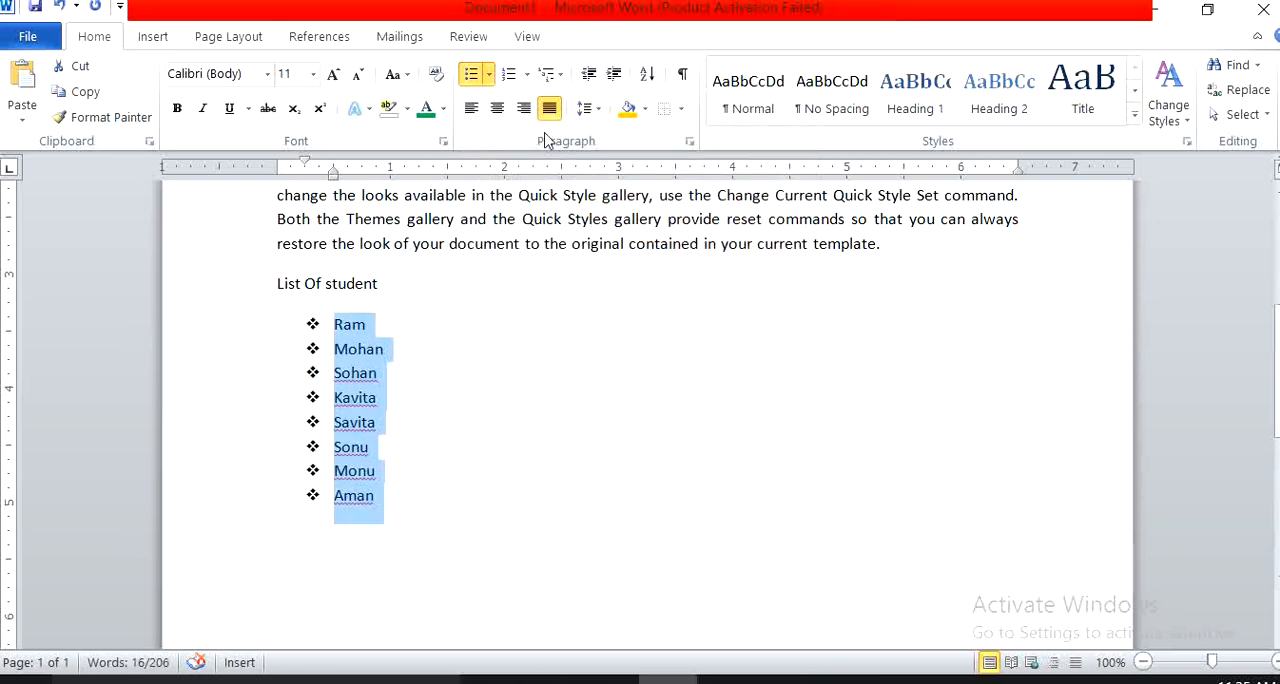
Convert the bulleted student names to a numbered list and change its numbering to the A., B., C. format.
{"action": "left_click", "coordinate": [515, 79]}
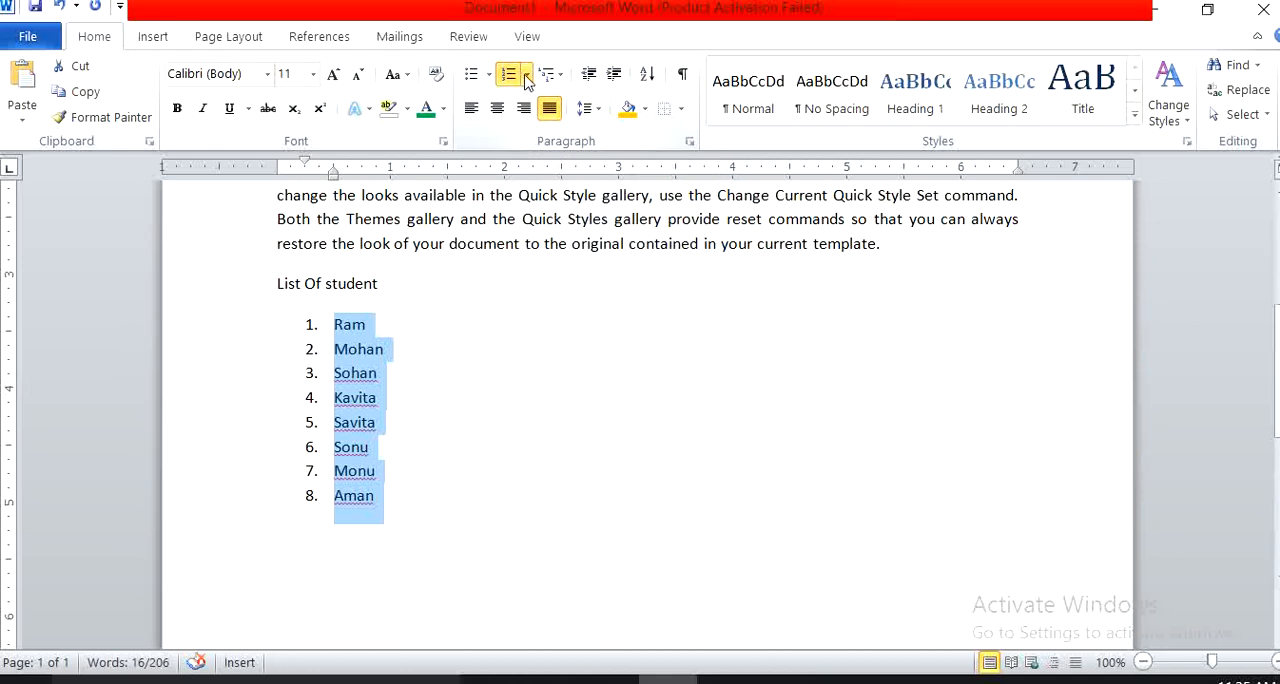
{"action": "left_click", "coordinate": [528, 78]}
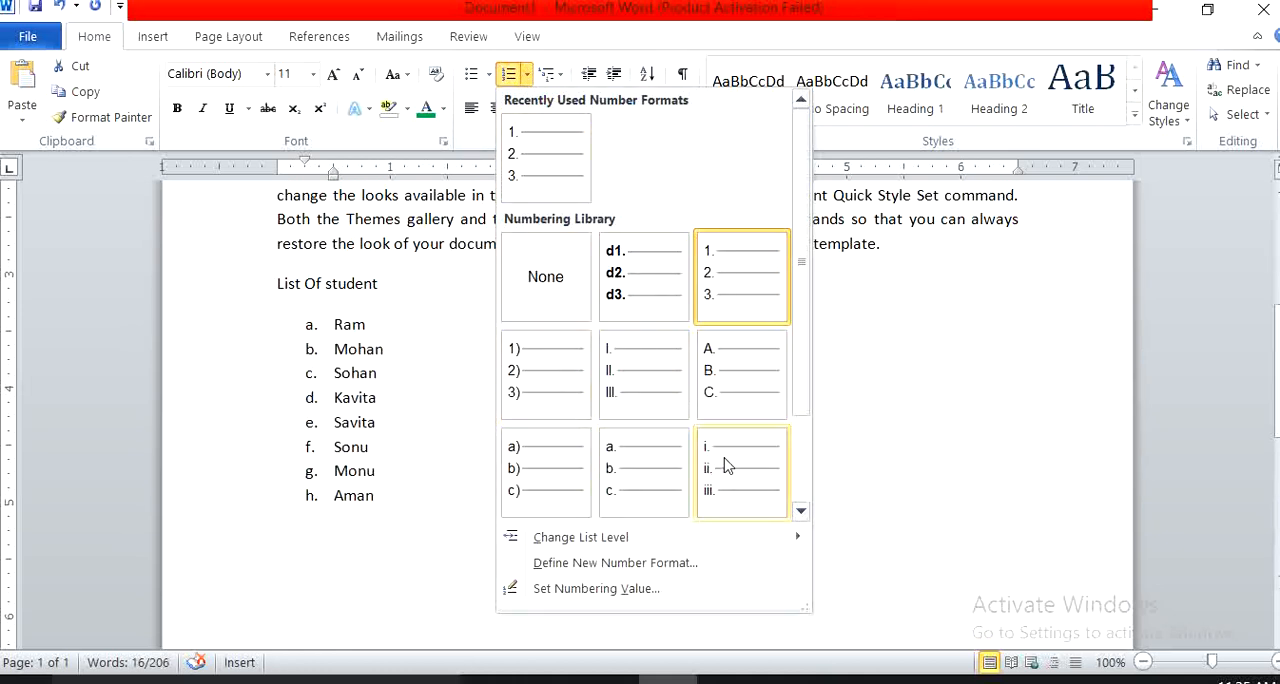
{"action": "left_click", "coordinate": [710, 365]}
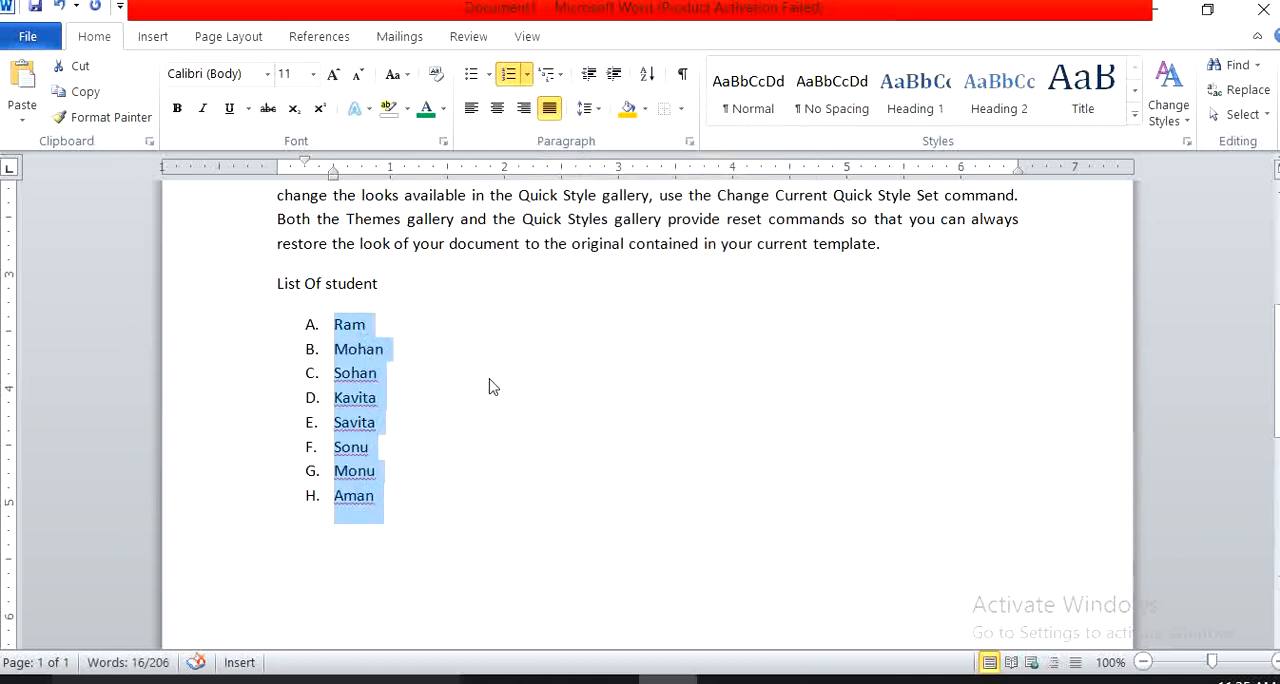
Apply the multilevel list style with diamond, arrow and square bullets to the student names.
{"action": "left_click", "coordinate": [561, 82]}
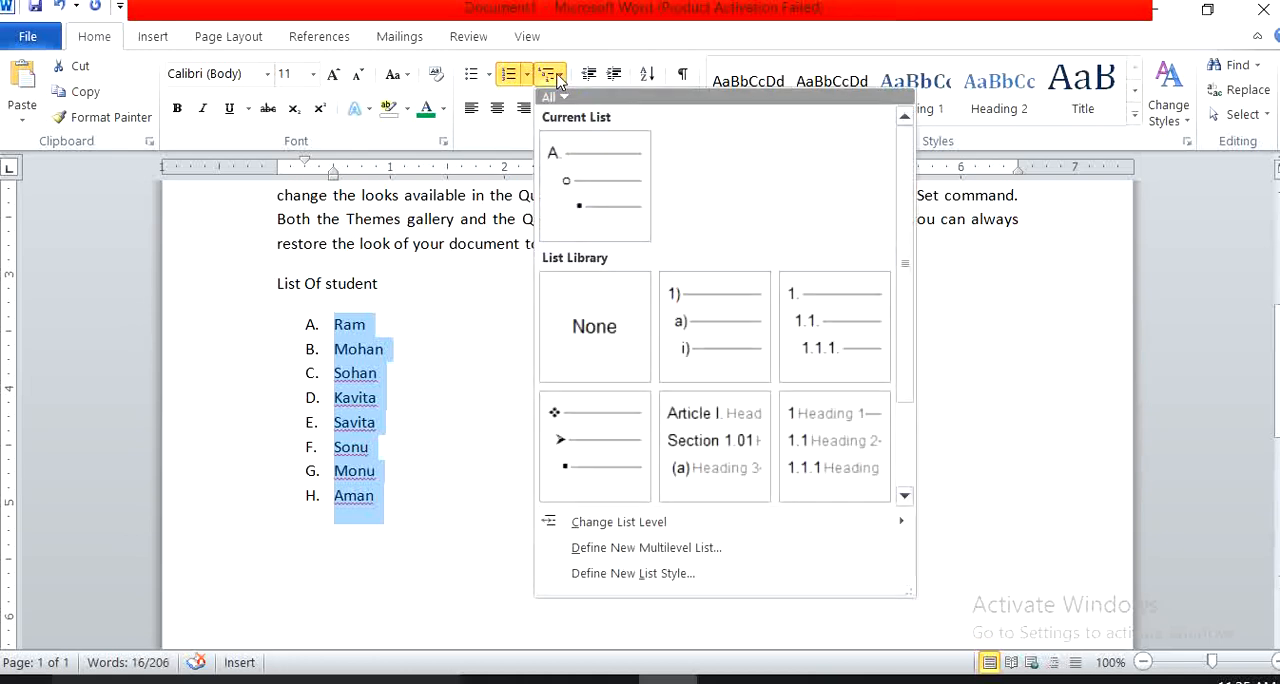
{"action": "mouse_move", "coordinate": [703, 313]}
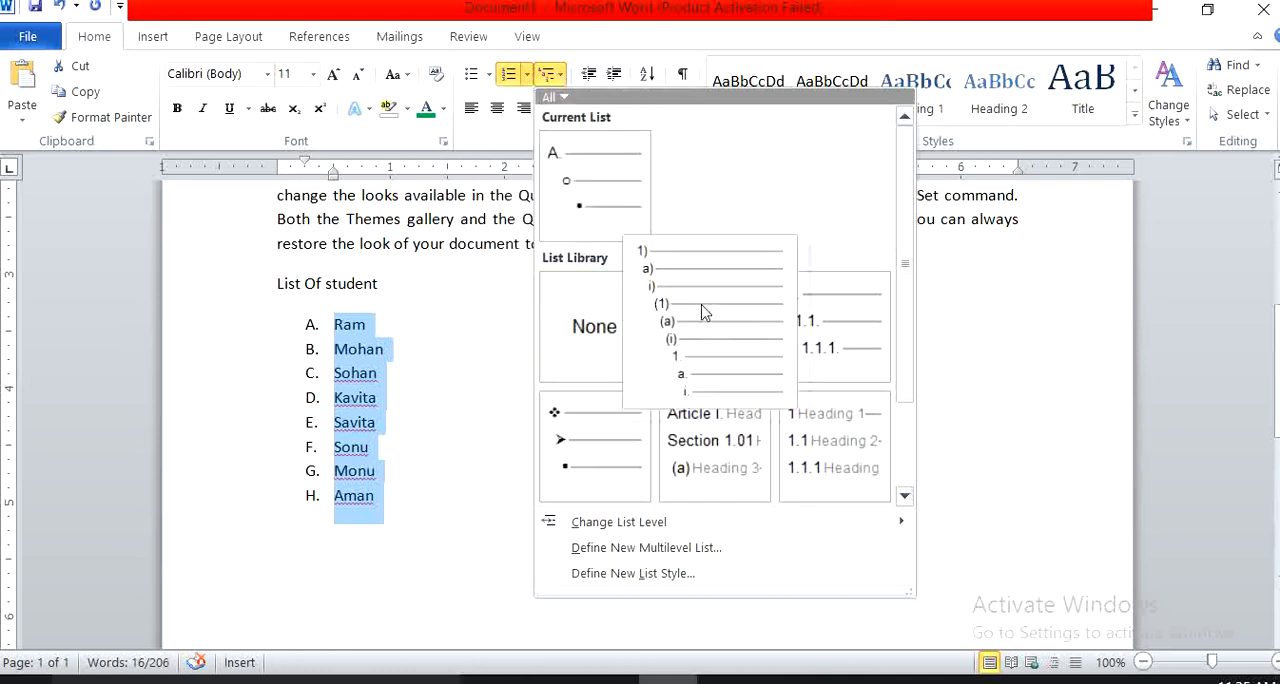
{"action": "mouse_move", "coordinate": [697, 437]}
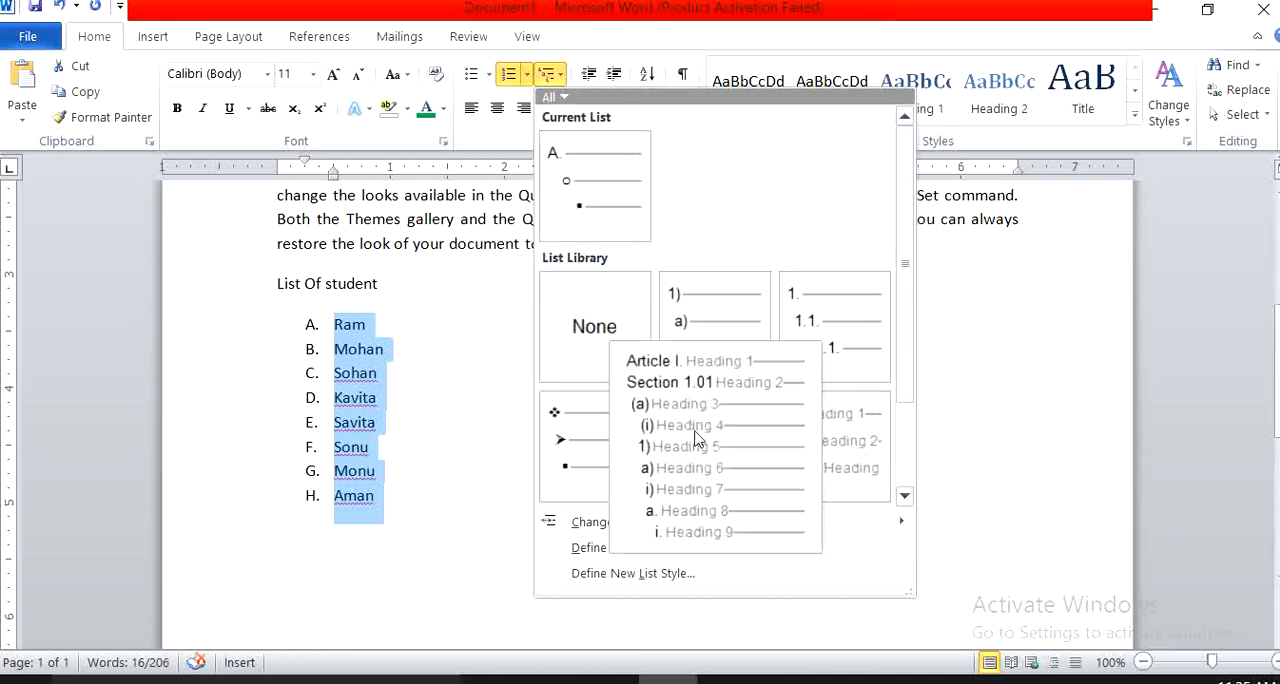
{"action": "left_click", "coordinate": [607, 440]}
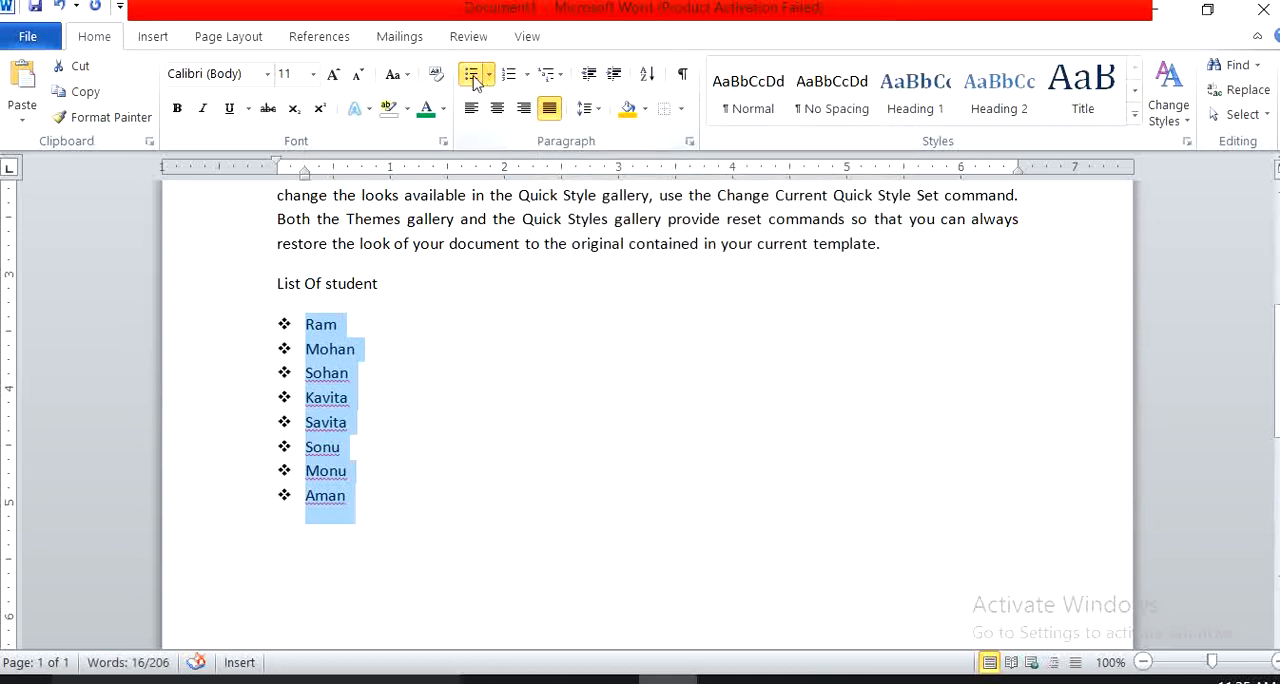
Switch the student names to lettered numbering and change them back to a bulleted list with round bullets.
{"action": "left_click", "coordinate": [510, 80]}
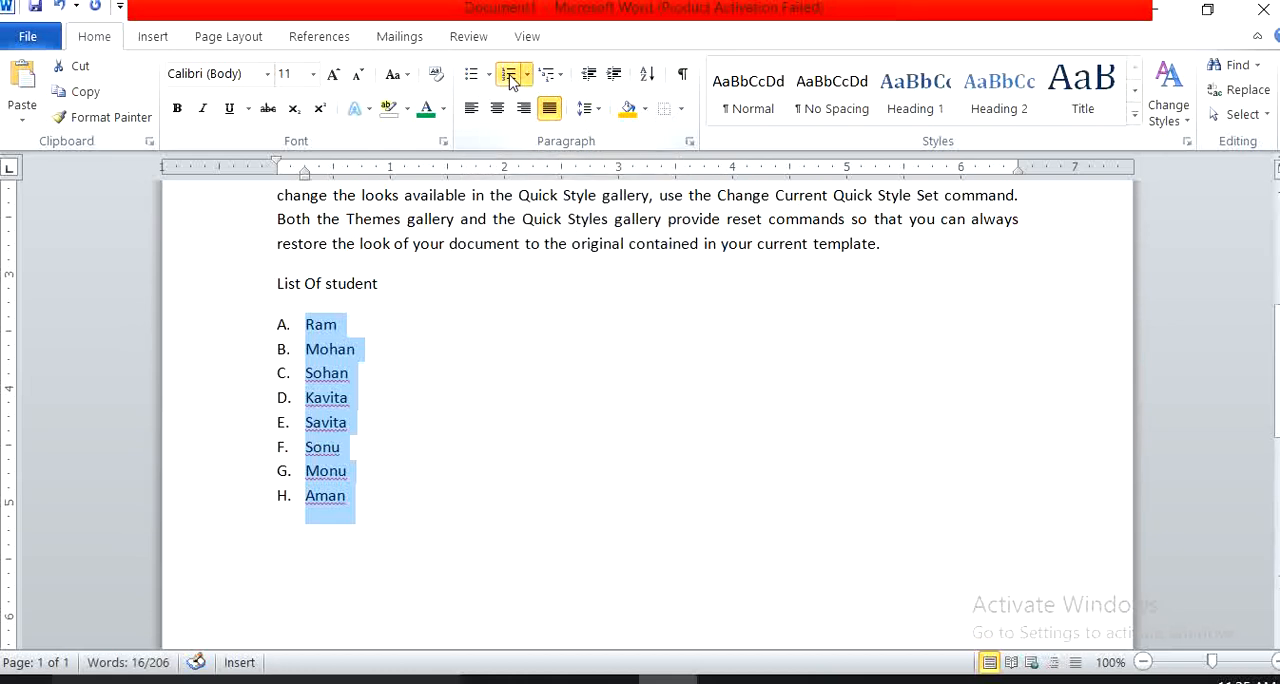
{"action": "left_click", "coordinate": [471, 74]}
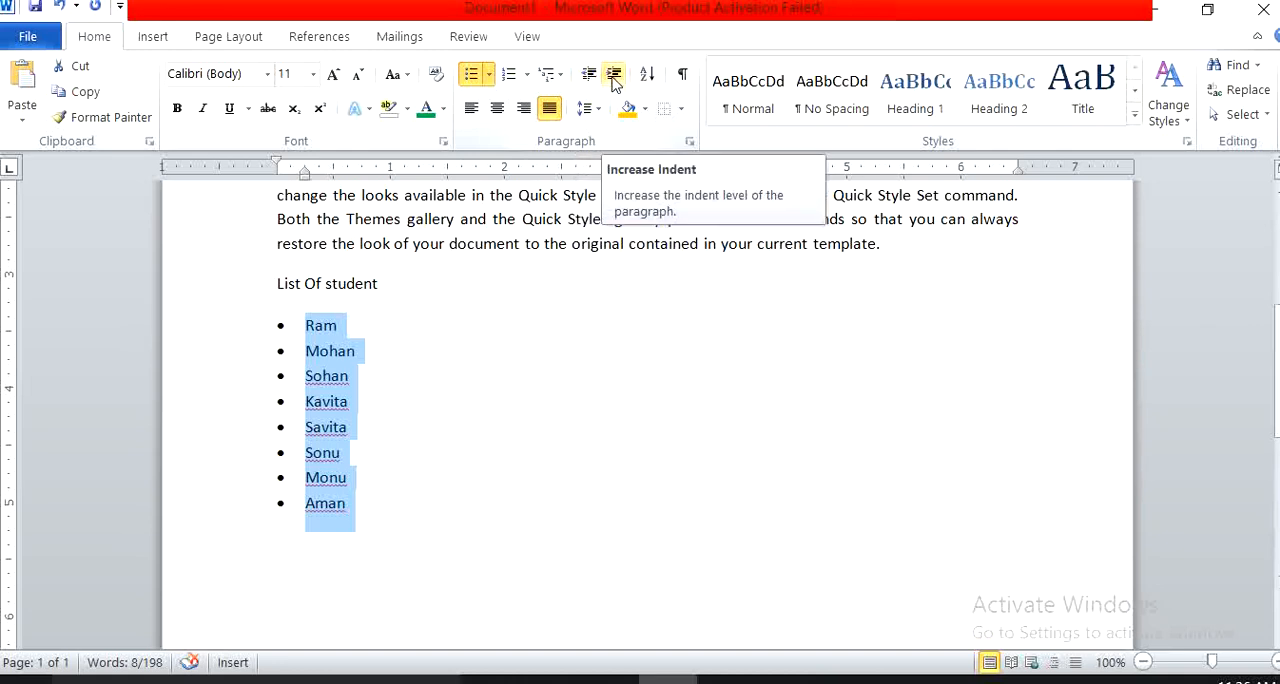
Increase the indent of the bulleted student names repeatedly until their text starts at about 2.5 inches on the ruler.
{"action": "left_click", "coordinate": [615, 84]}
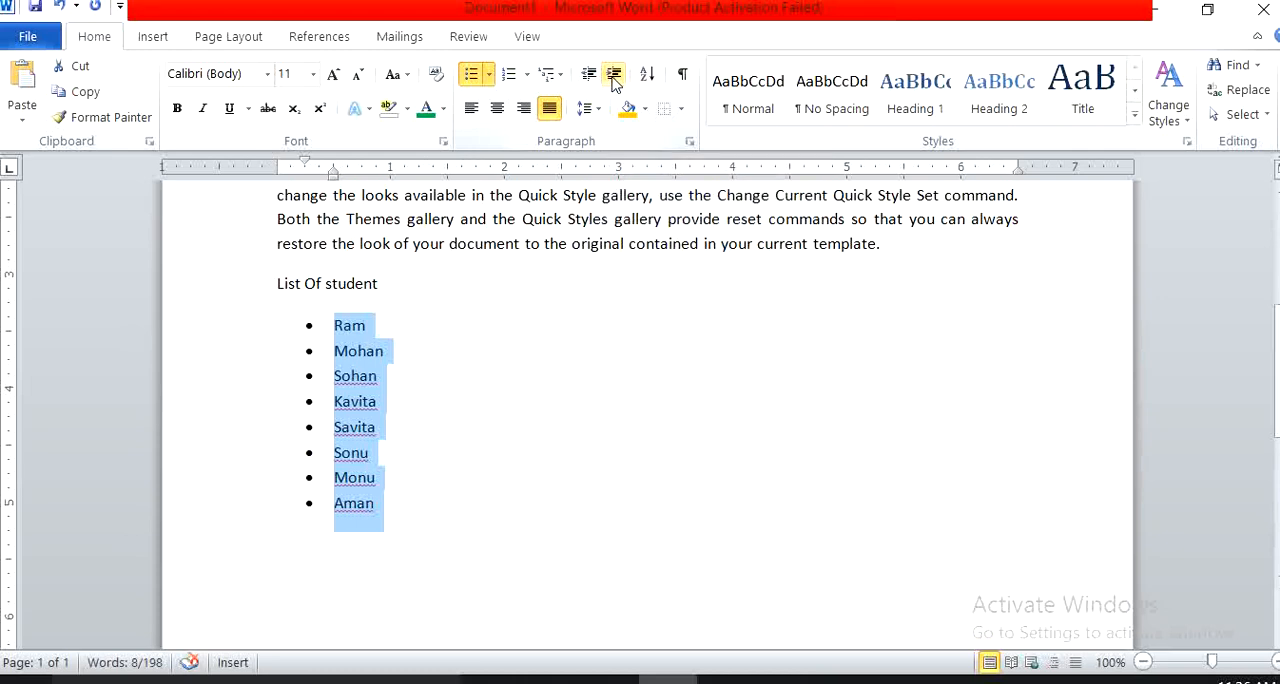
{"action": "left_click", "coordinate": [615, 84]}
{"action": "left_click", "coordinate": [615, 84]}
{"action": "left_click", "coordinate": [615, 84]}
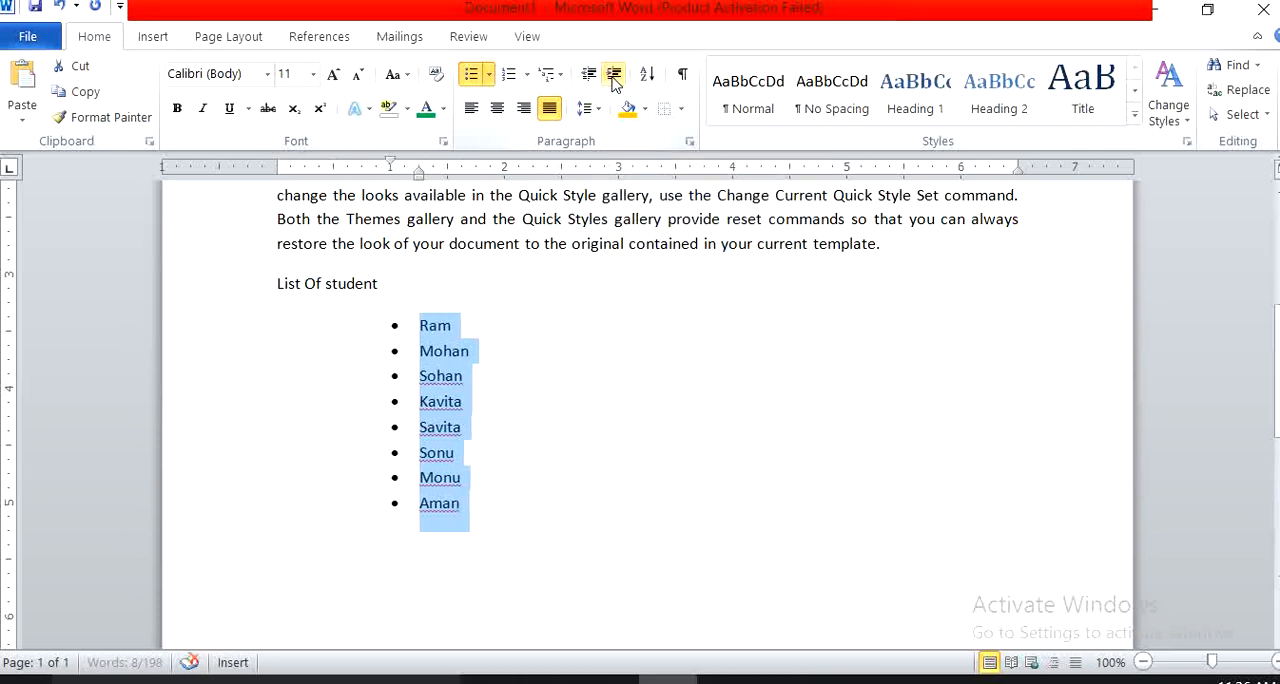
{"action": "left_click", "coordinate": [615, 84]}
{"action": "left_click", "coordinate": [615, 84]}
{"action": "left_click", "coordinate": [615, 84]}
{"action": "left_click", "coordinate": [615, 84]}
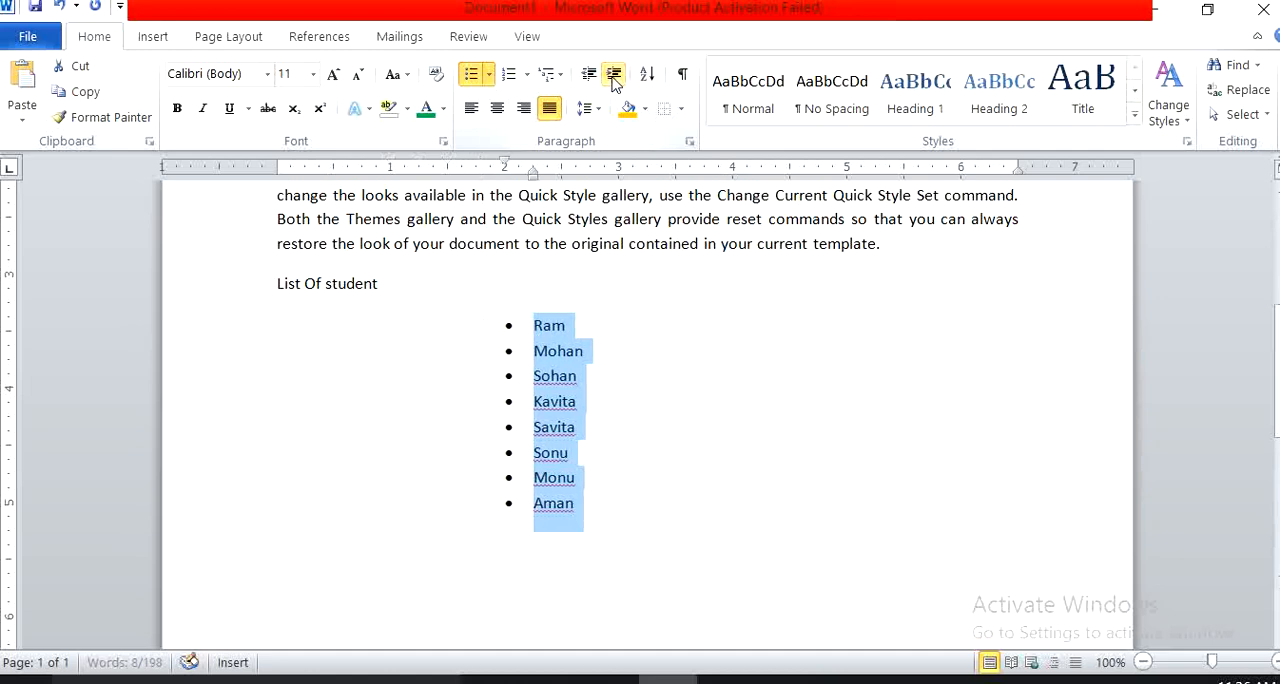
{"action": "left_click", "coordinate": [615, 84]}
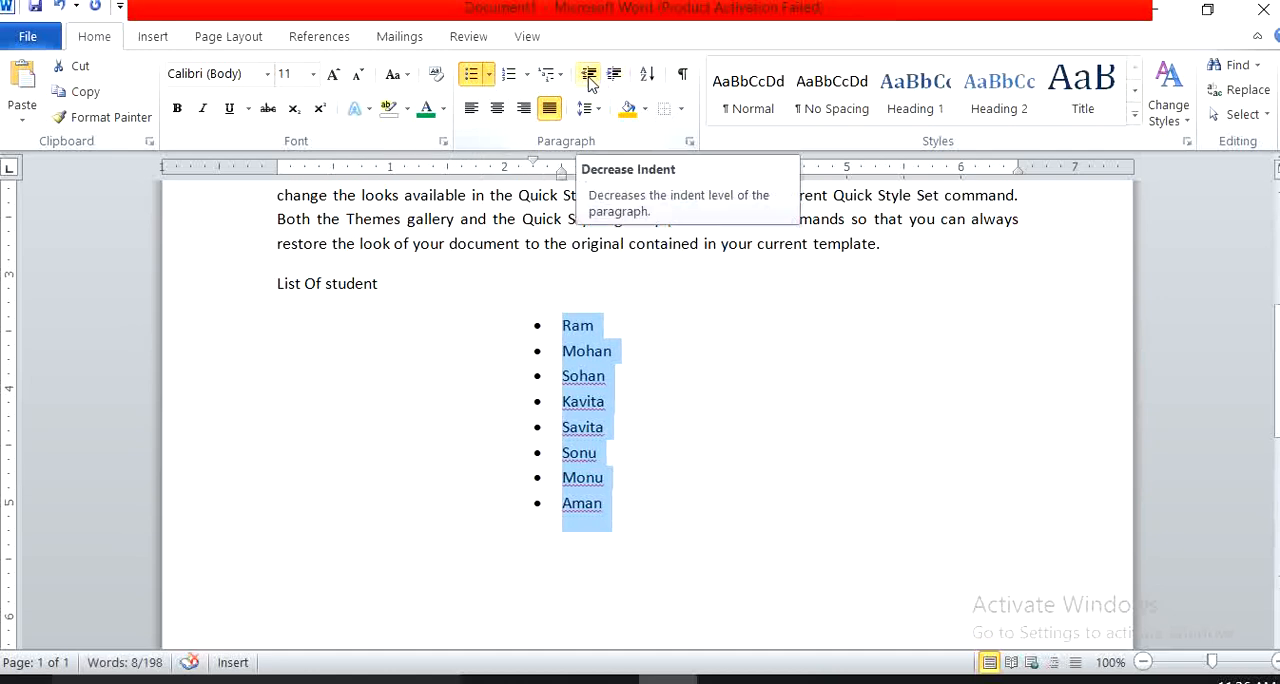
Decrease the indent of the student names until the bullets are back at the page's left margin.
{"action": "left_click", "coordinate": [590, 80]}
{"action": "left_click", "coordinate": [590, 80]}
{"action": "left_click", "coordinate": [590, 80]}
{"action": "left_click", "coordinate": [590, 80]}
{"action": "left_click", "coordinate": [590, 80]}
{"action": "left_click", "coordinate": [590, 80]}
{"action": "left_click", "coordinate": [590, 80]}
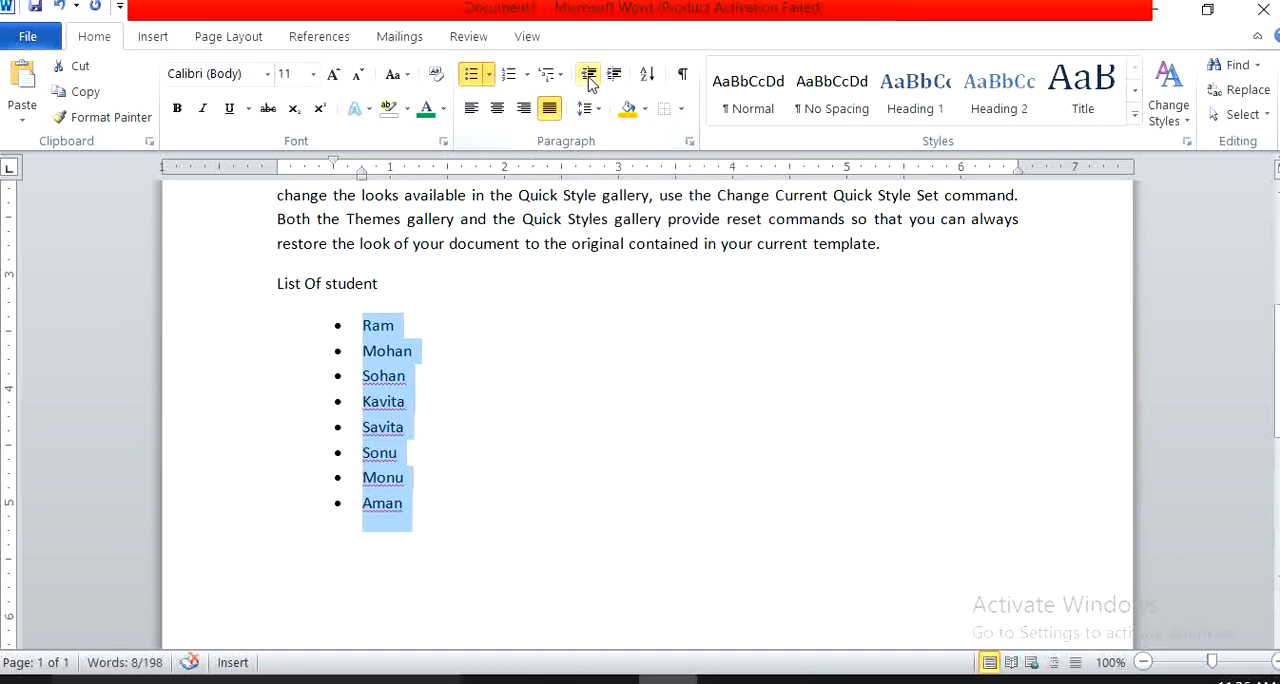
{"action": "left_click", "coordinate": [590, 80]}
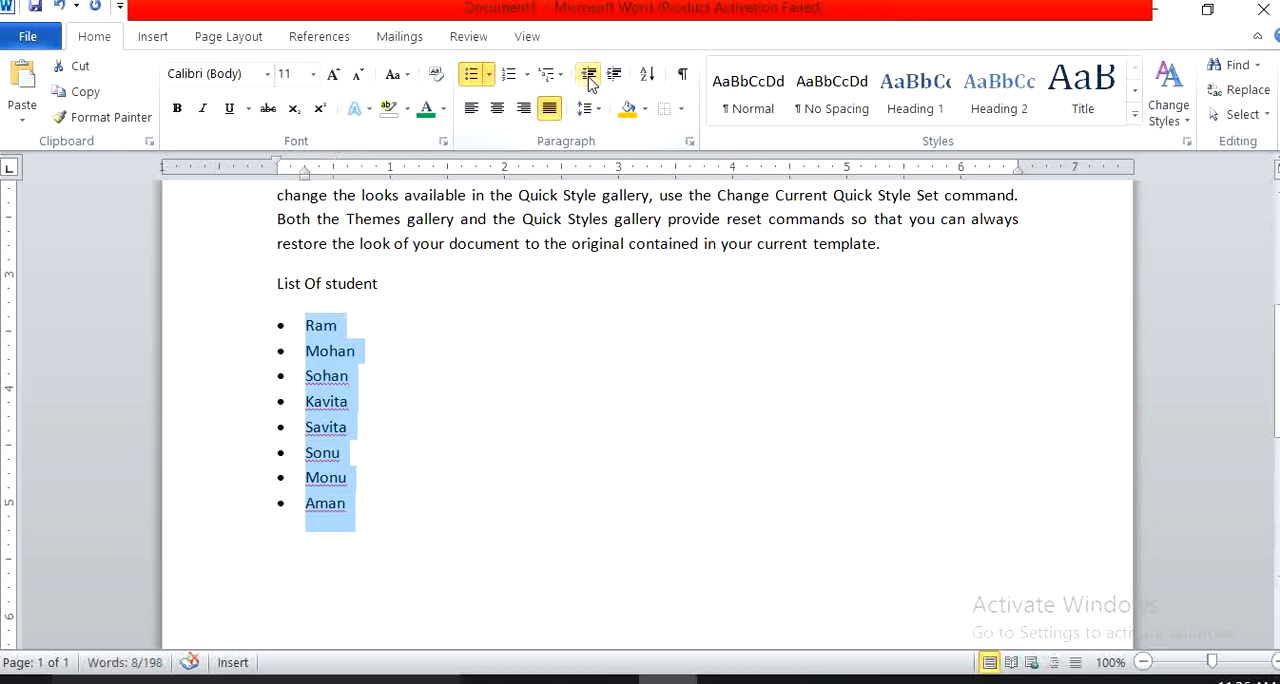
Indent the student names to 1 inch on the ruler and bring the bullets back to the left margin.
{"action": "left_click", "coordinate": [615, 80]}
{"action": "left_click", "coordinate": [615, 80]}
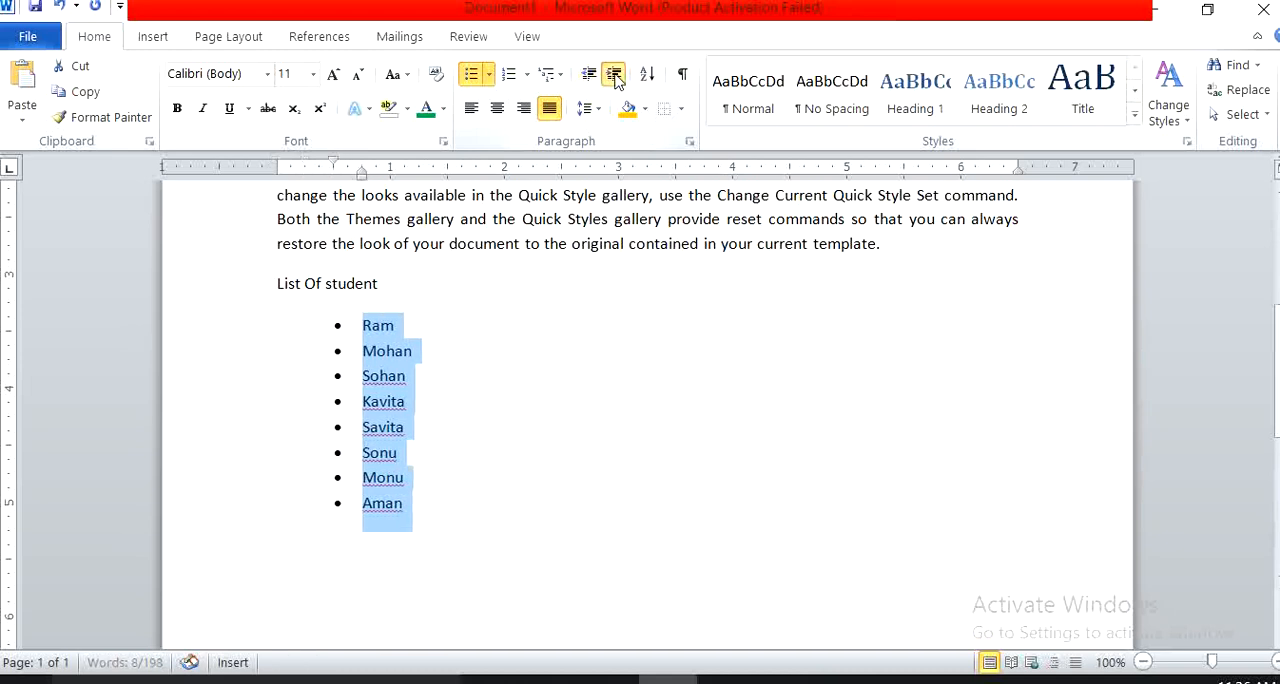
{"action": "left_click", "coordinate": [615, 80]}
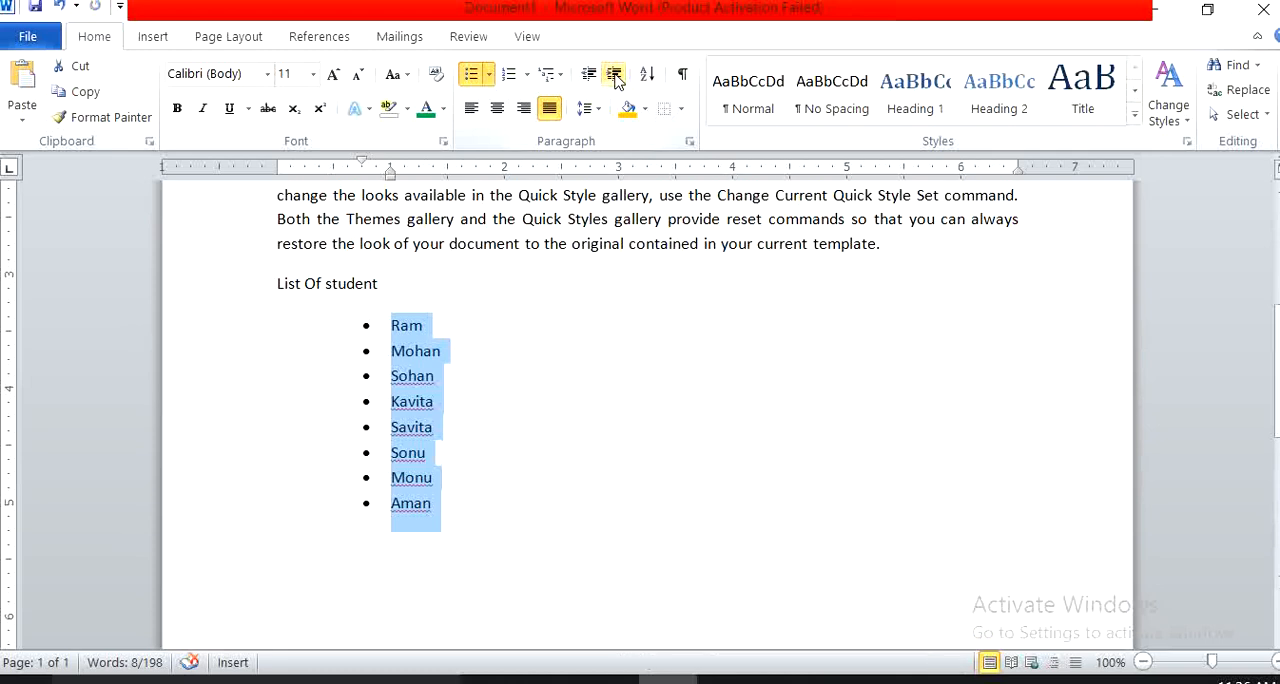
{"action": "left_click", "coordinate": [589, 75]}
{"action": "left_click", "coordinate": [589, 75]}
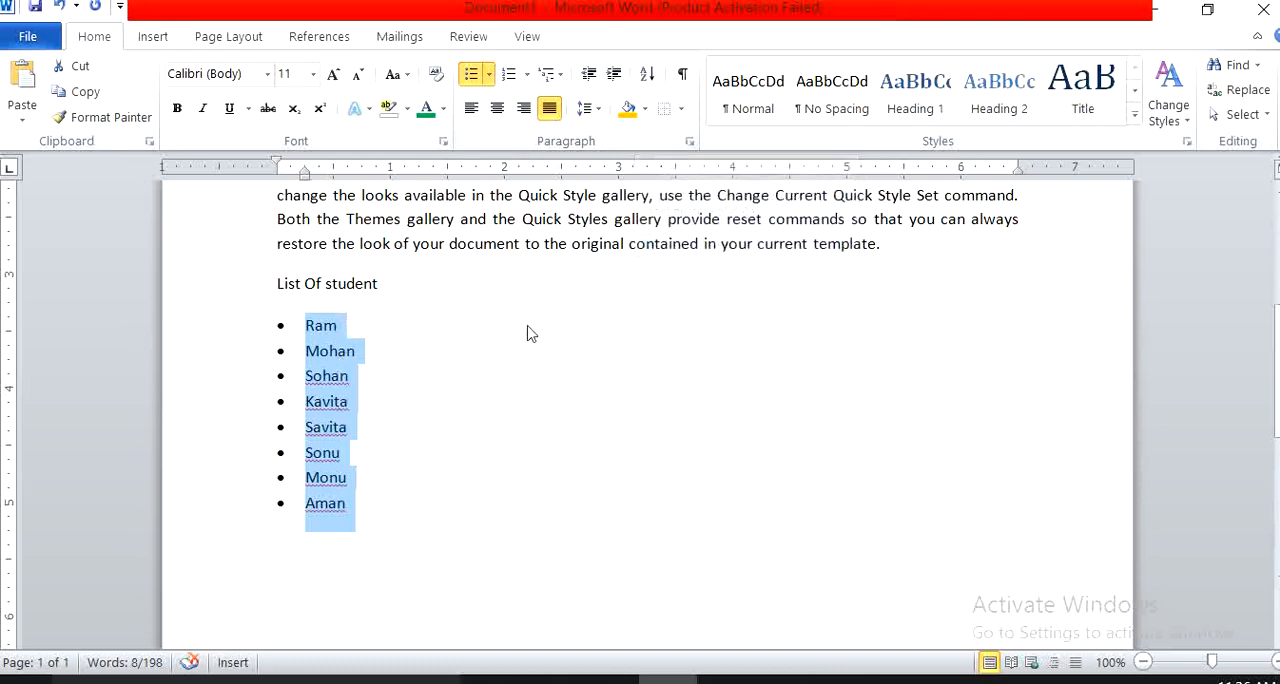
Sort the bulleted student names by paragraphs as text in ascending order, with no header row.
{"action": "left_click", "coordinate": [648, 80]}
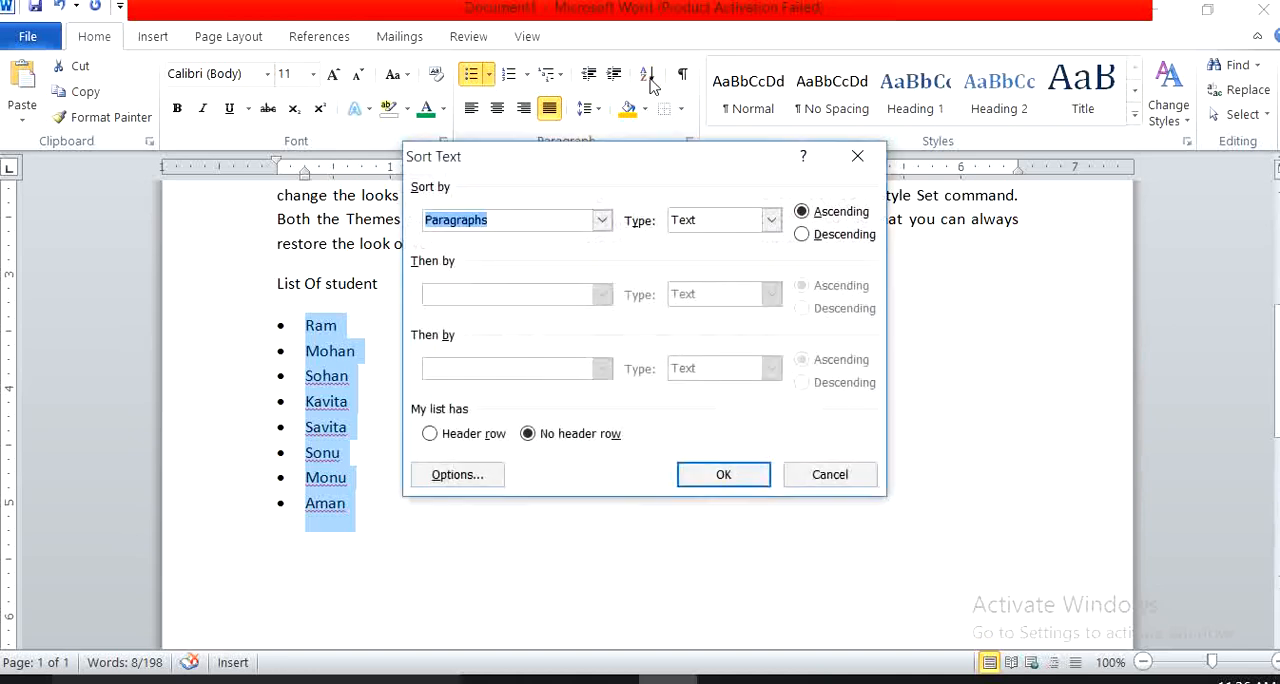
{"action": "left_click", "coordinate": [822, 218]}
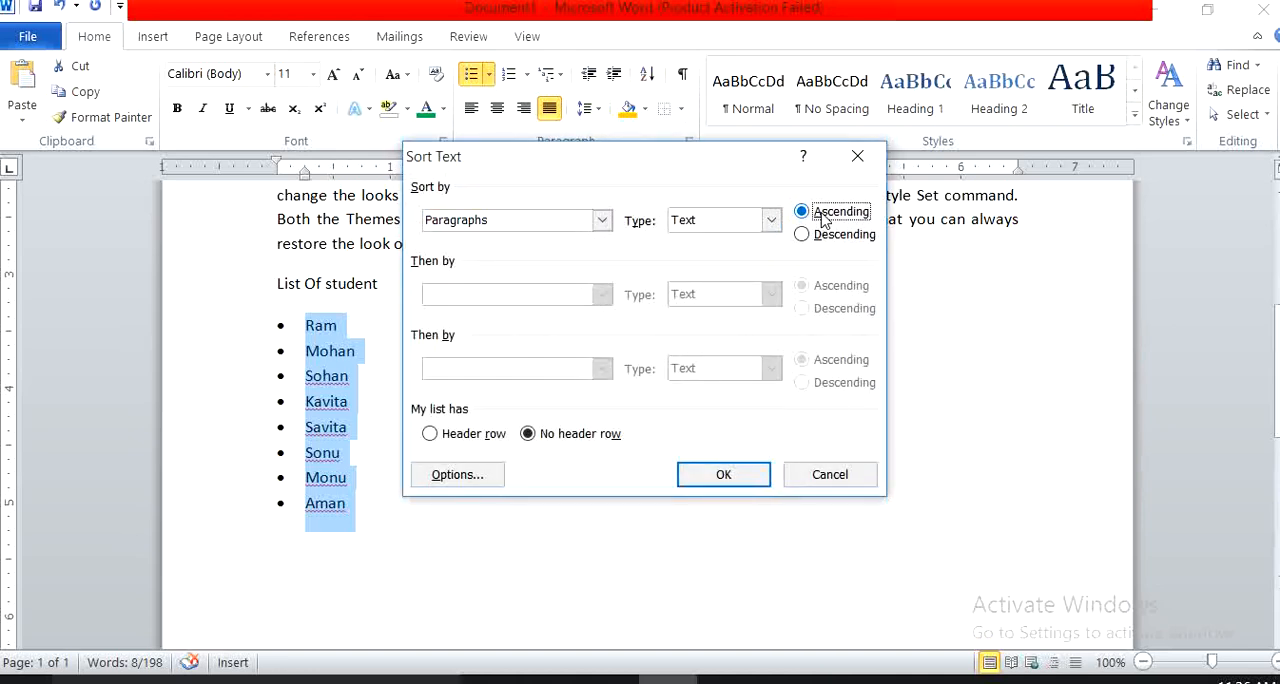
{"action": "left_click", "coordinate": [816, 240]}
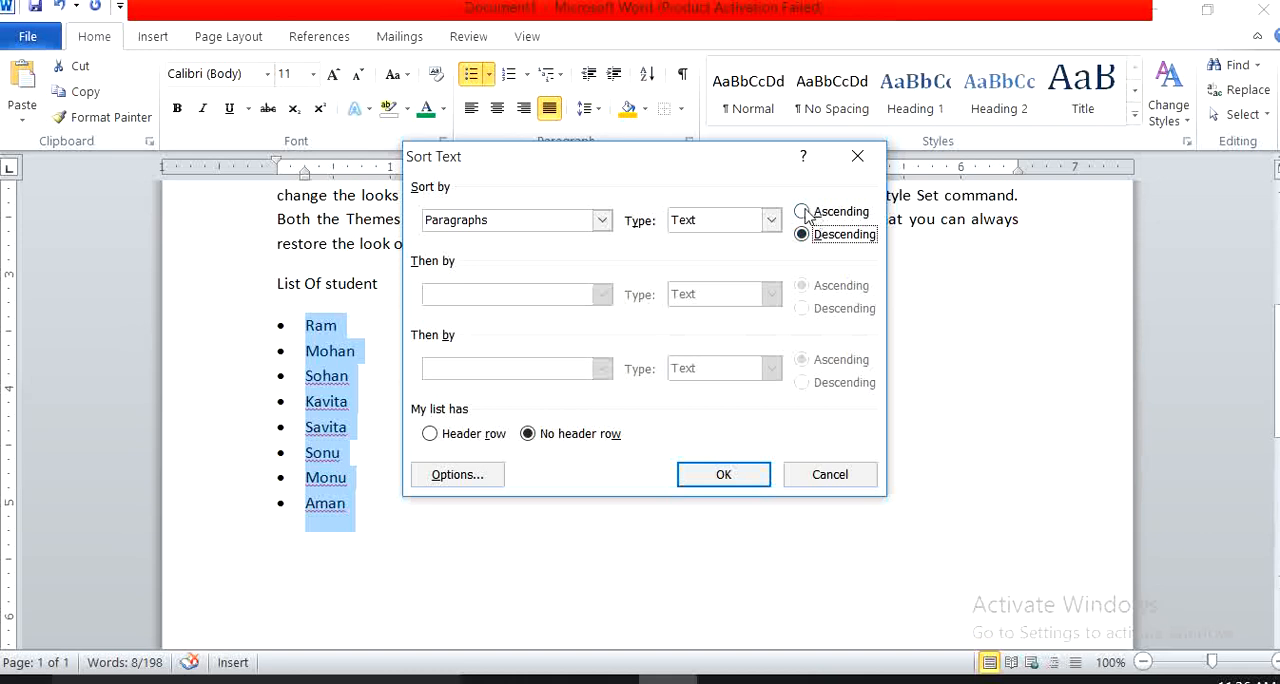
{"action": "left_click", "coordinate": [806, 213]}
{"action": "left_click", "coordinate": [806, 213]}
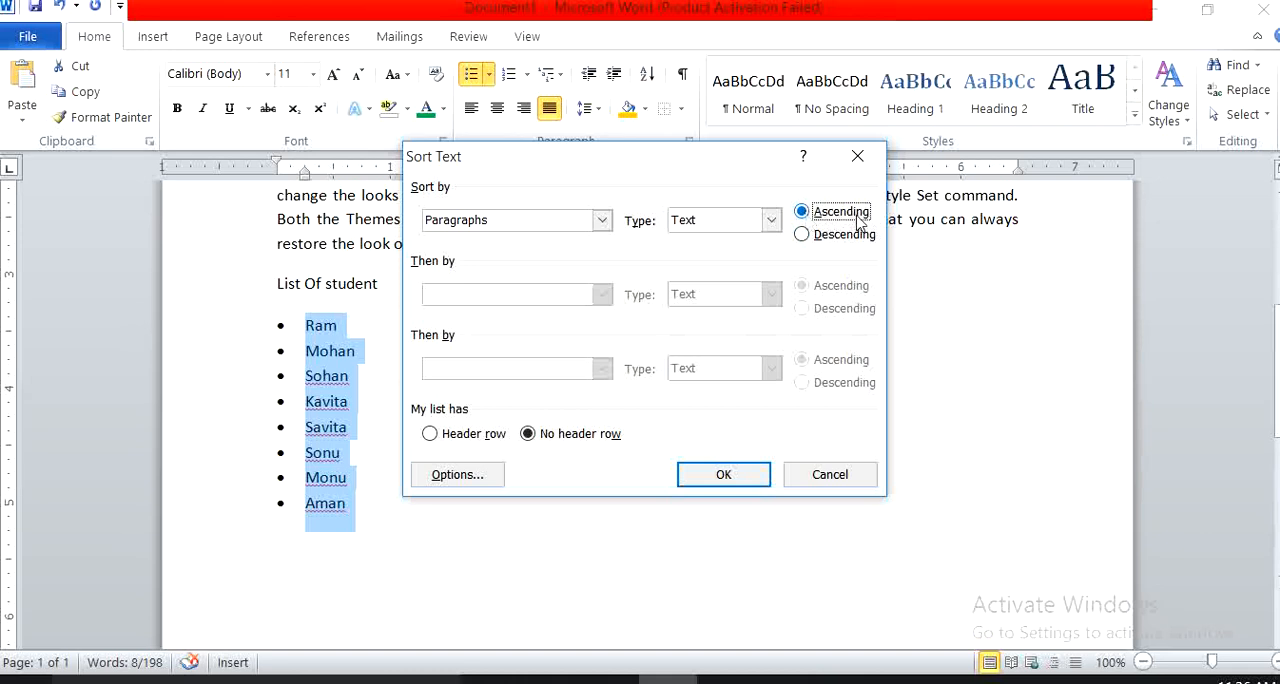
{"action": "left_click", "coordinate": [805, 236]}
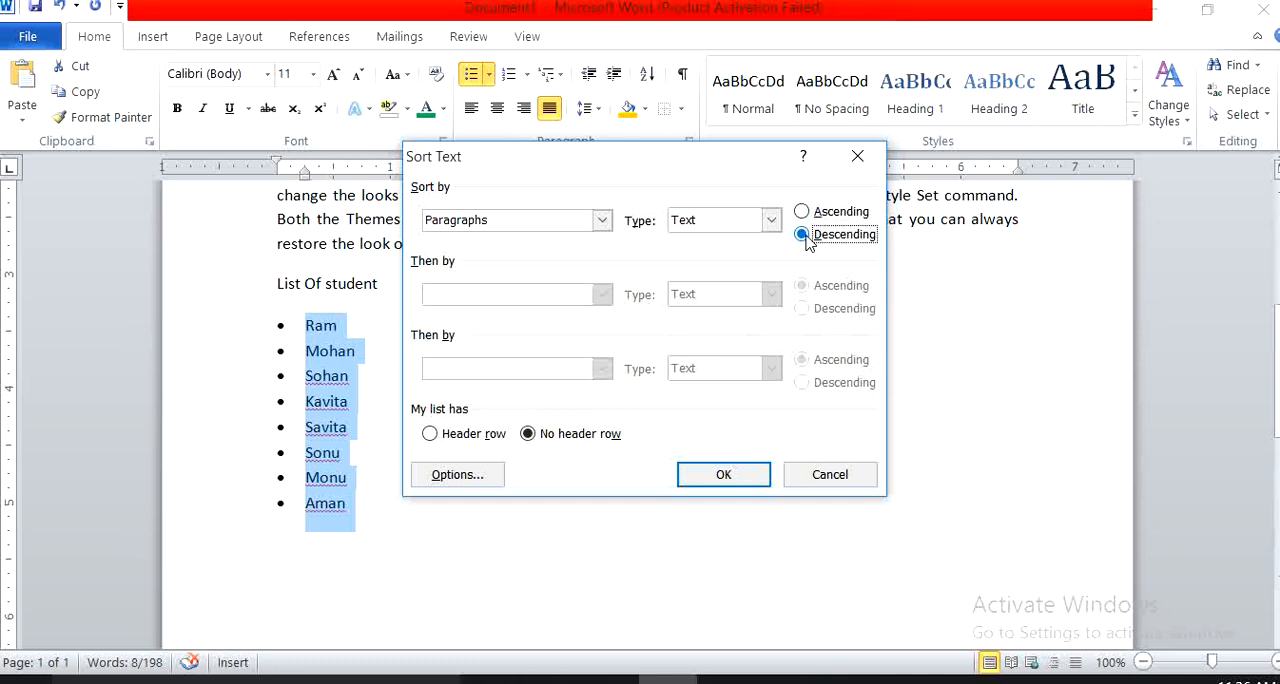
{"action": "left_click", "coordinate": [806, 214]}
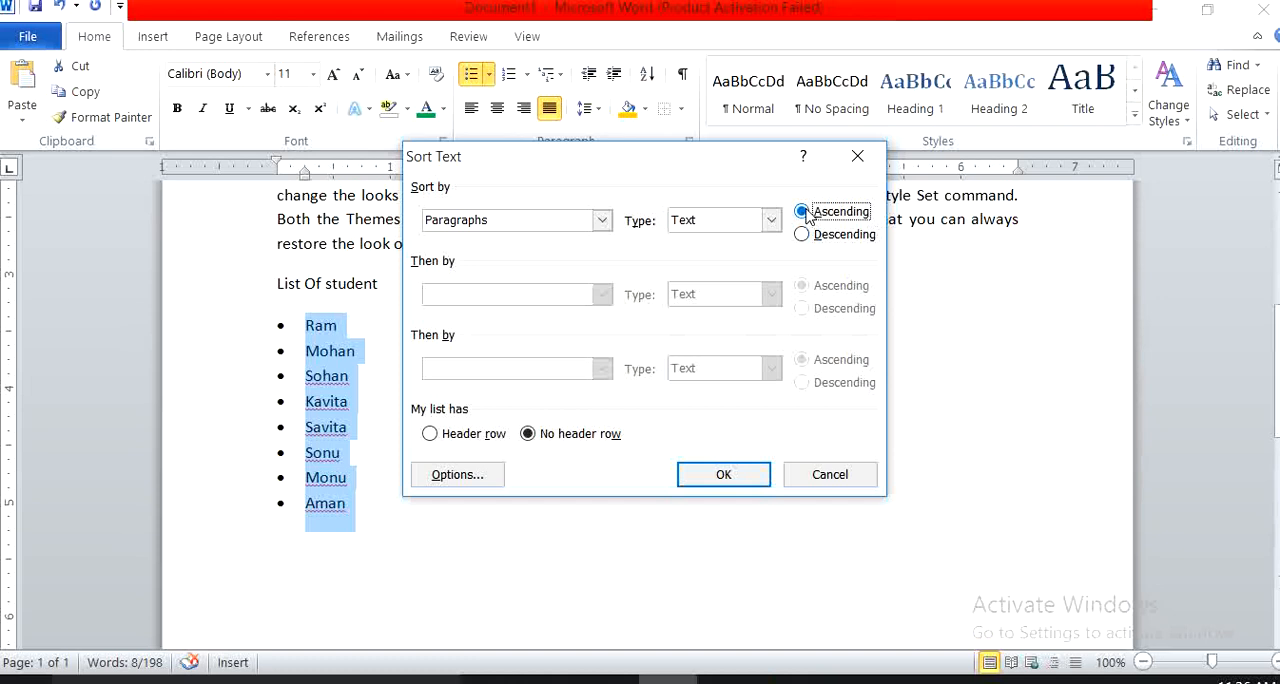
{"action": "left_click", "coordinate": [716, 480]}
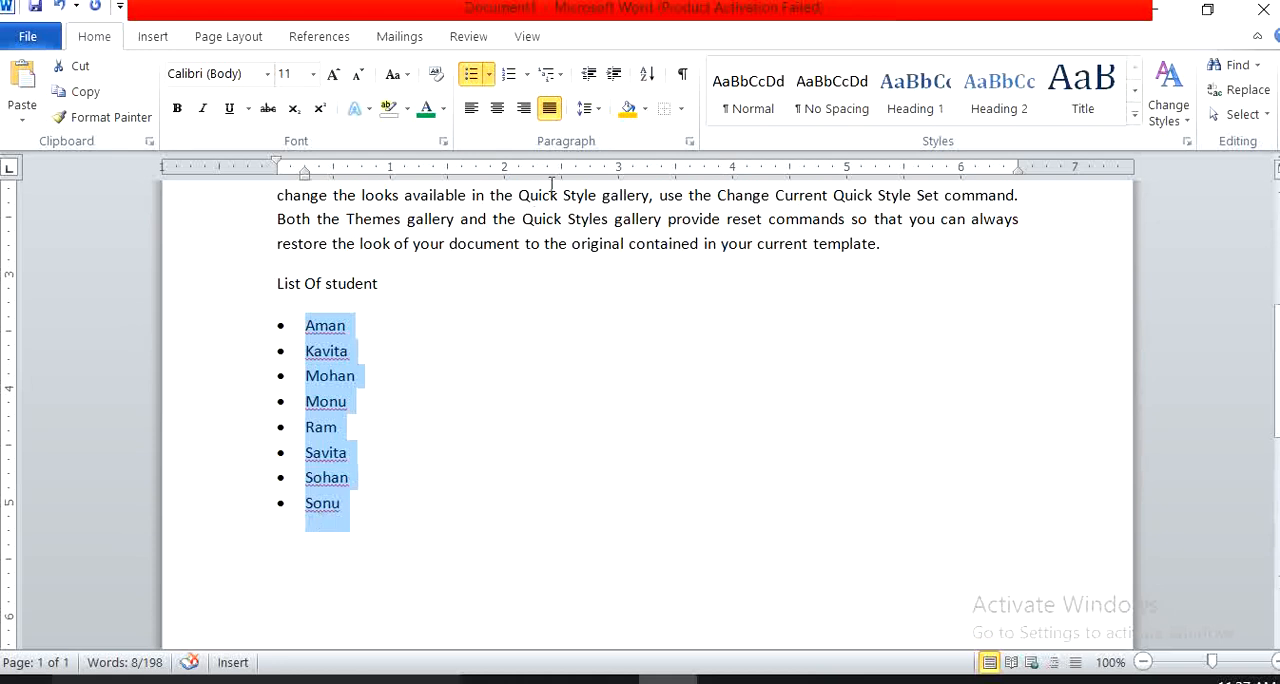
Show the paragraph marks and hidden formatting symbols to examine the line ends of the list, and hide them again.
{"action": "left_click", "coordinate": [683, 80]}
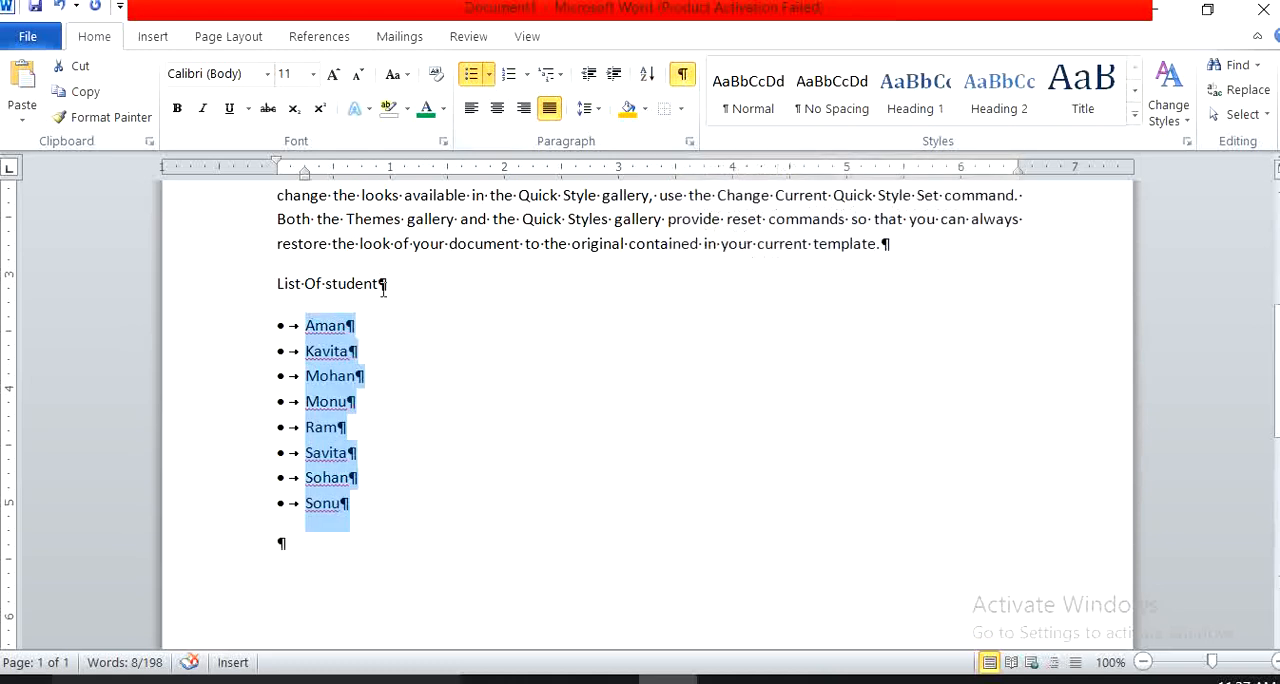
{"action": "left_click", "coordinate": [366, 333]}
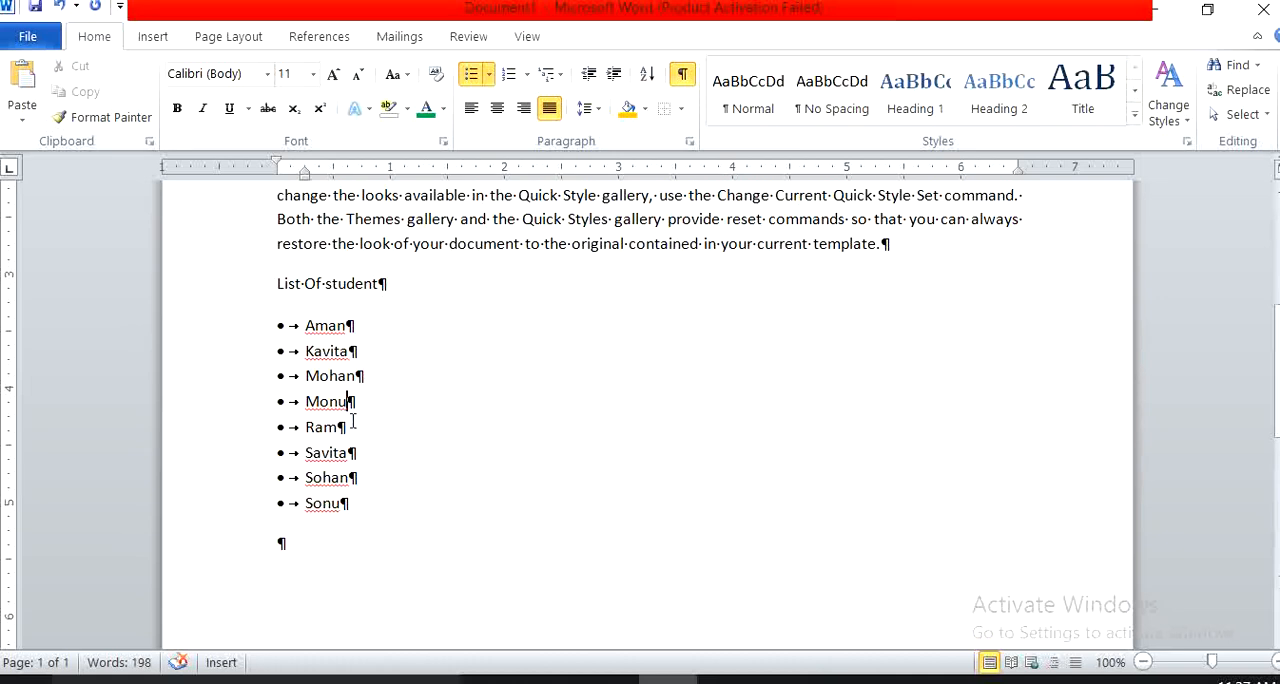
{"action": "left_click", "coordinate": [366, 502]}
{"action": "left_click", "coordinate": [685, 75]}
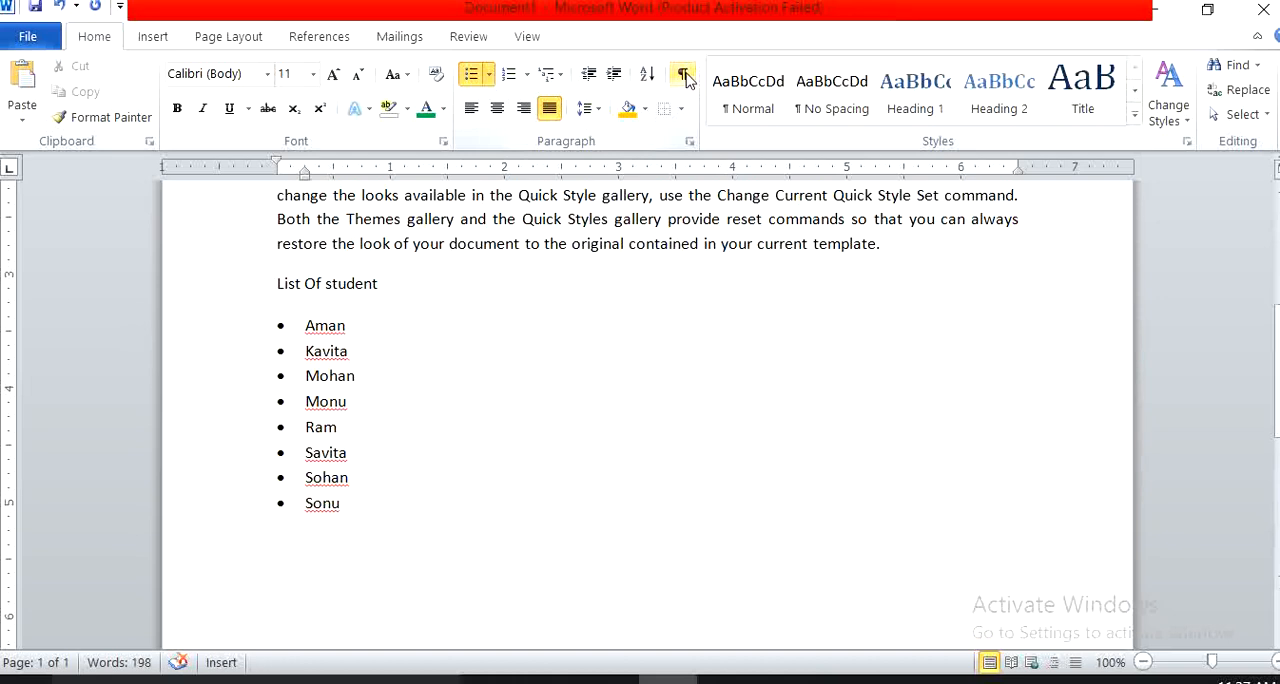
{"action": "left_click", "coordinate": [685, 75]}
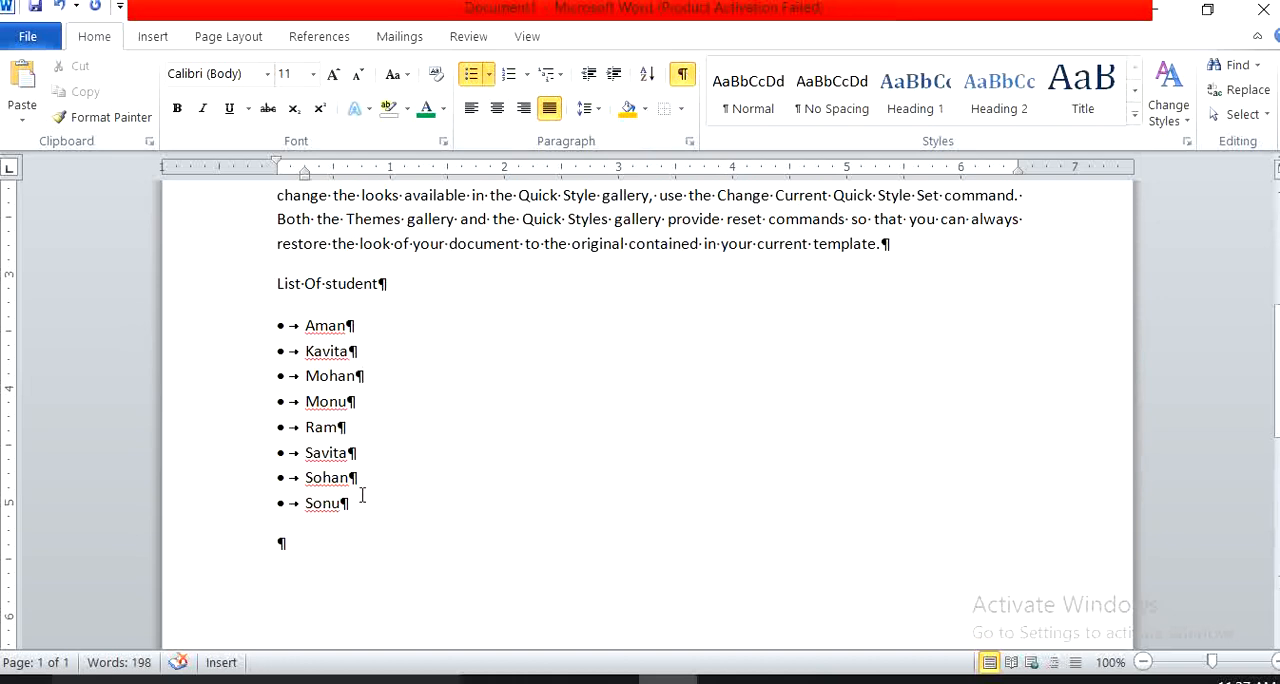
{"action": "left_click", "coordinate": [683, 75]}
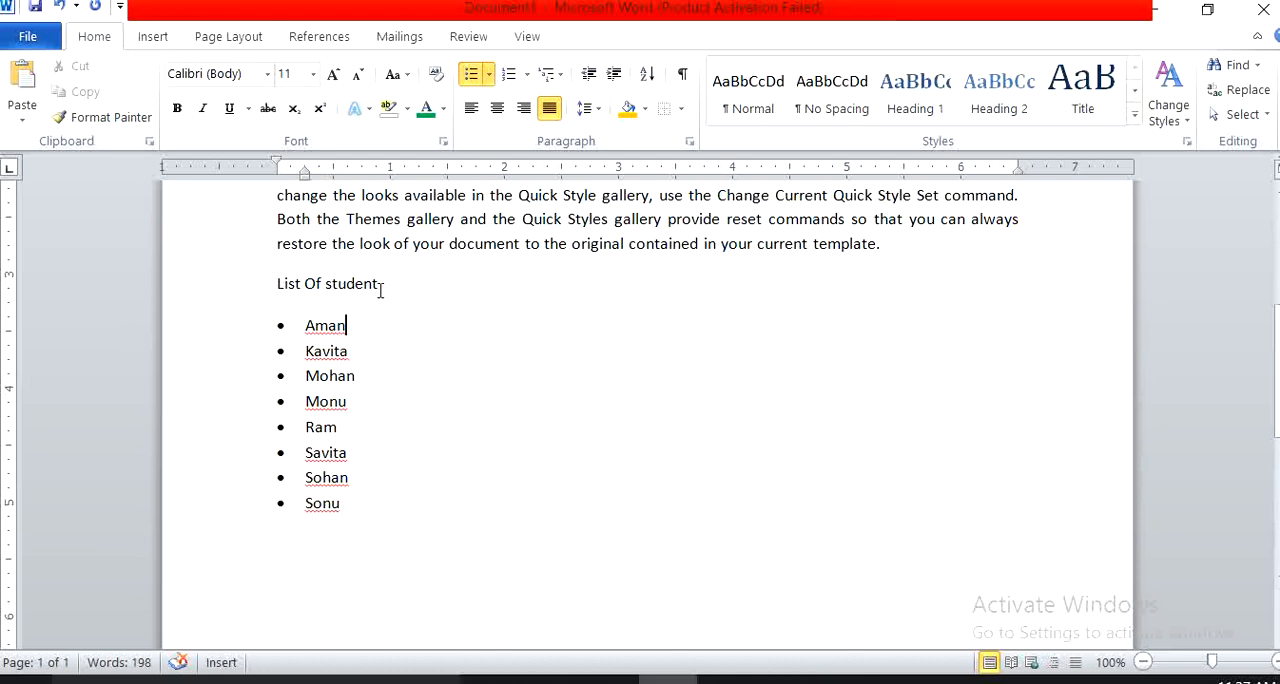
Try the Heading 1 style on the "List Of student" line and change it to Heading 2.
{"action": "left_click_drag", "start_coordinate": [404, 283], "coordinate": [266, 282]}
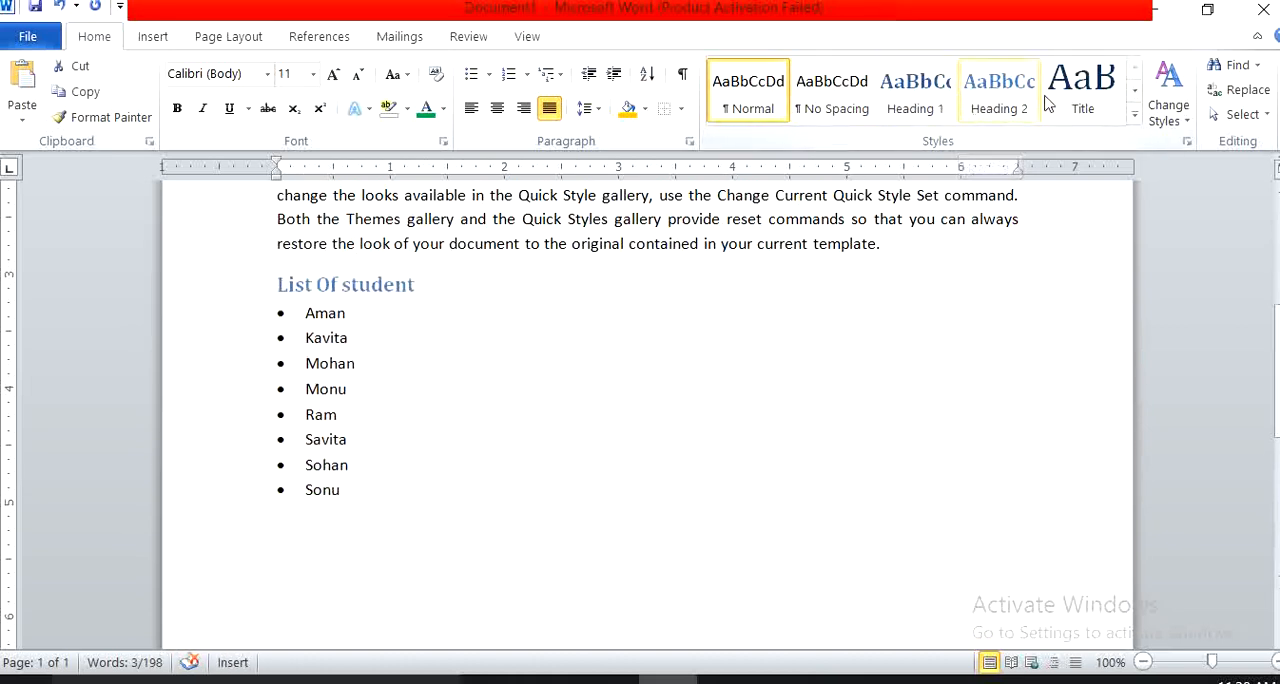
{"action": "left_click", "coordinate": [928, 104]}
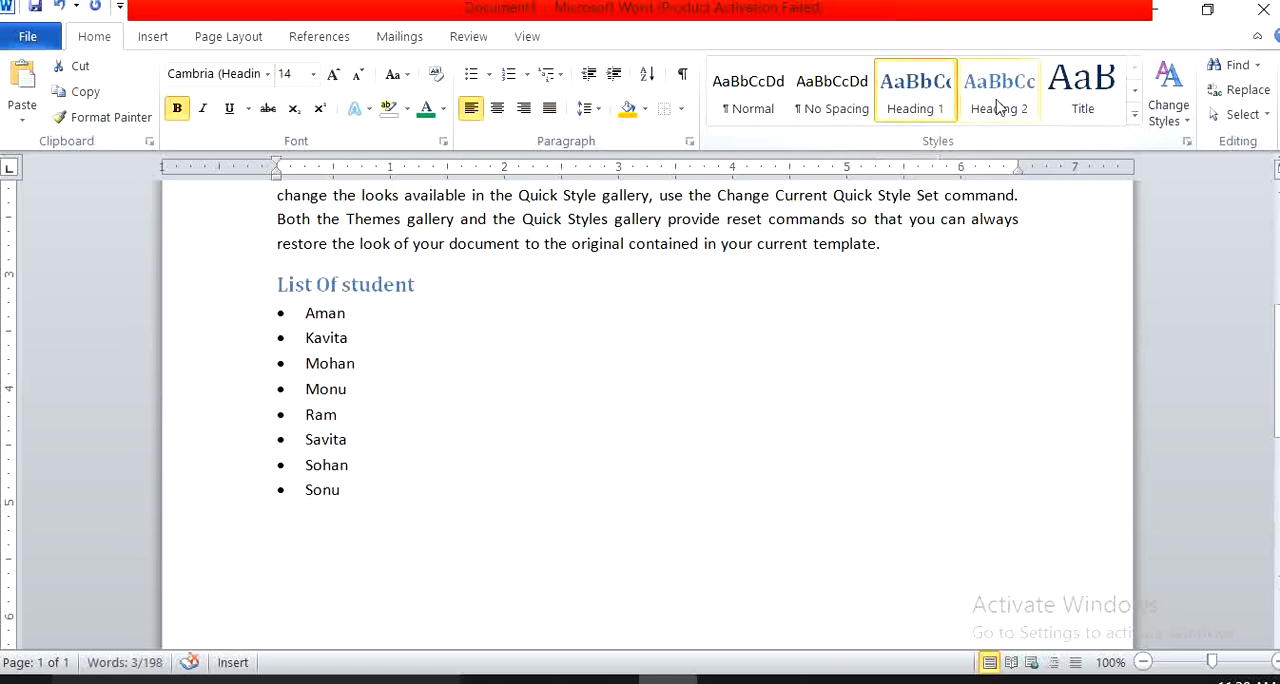
{"action": "left_click", "coordinate": [923, 103]}
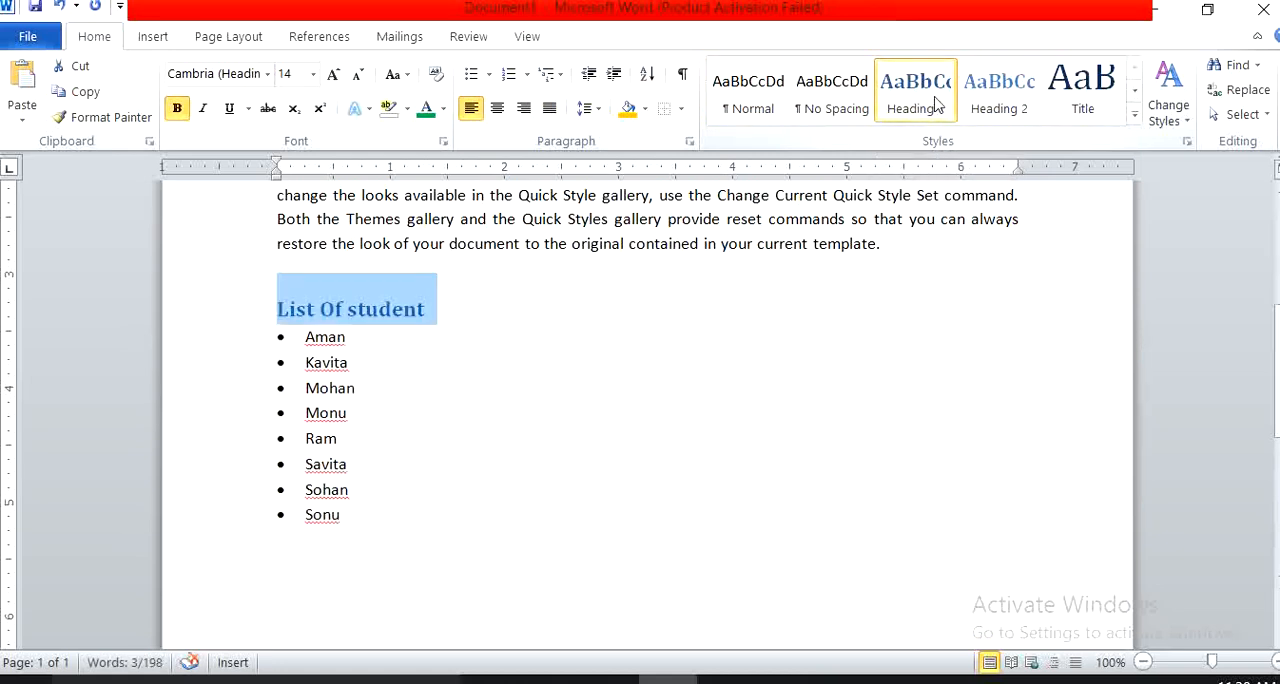
{"action": "left_click", "coordinate": [1134, 117]}
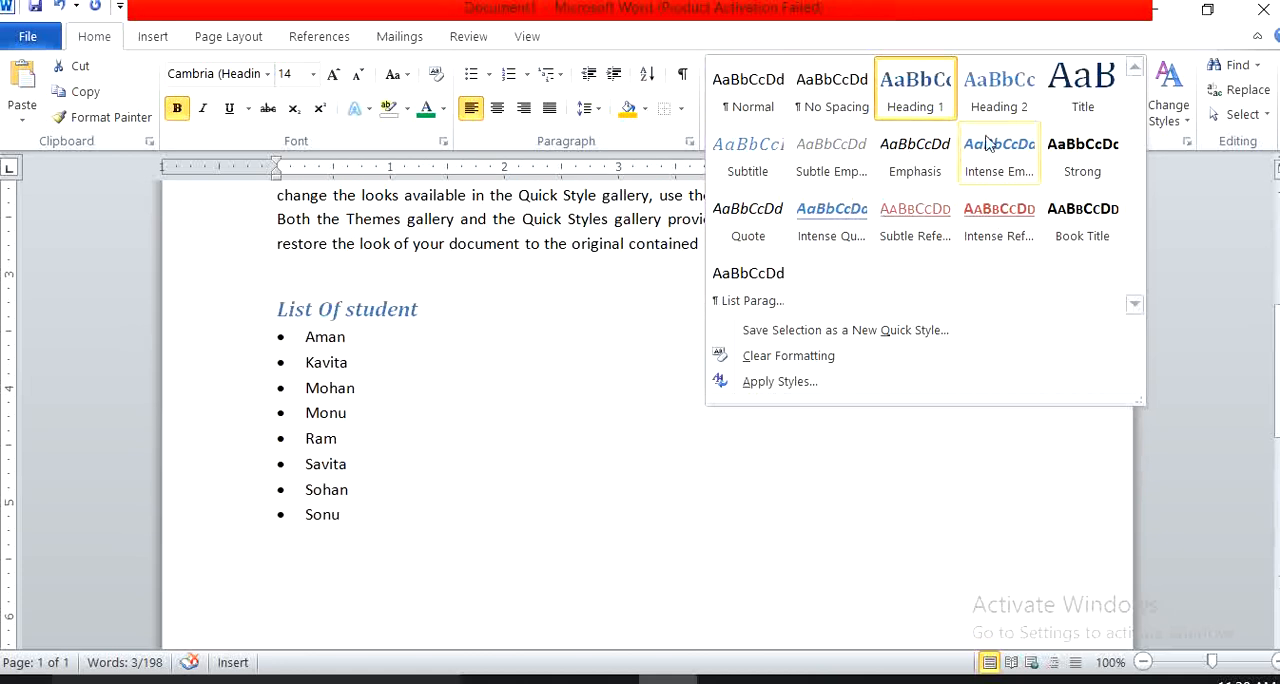
{"action": "left_click", "coordinate": [988, 100]}
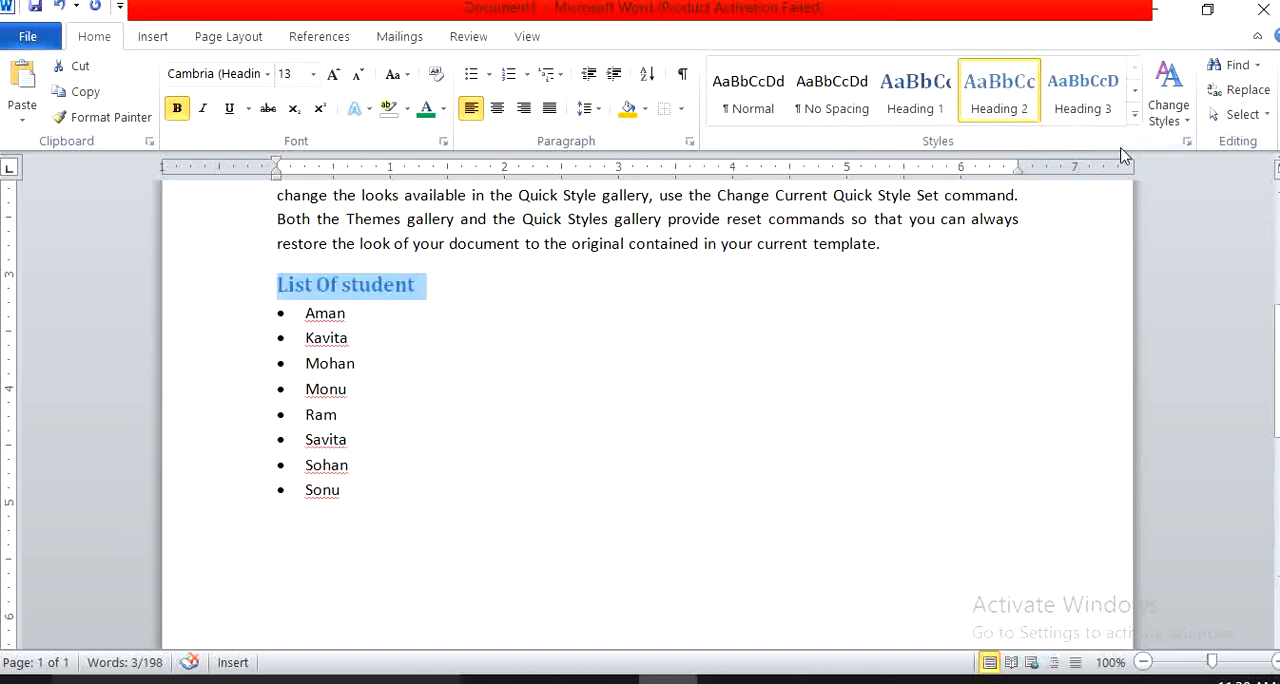
Apply the Modern style set to the document and change its theme fonts to a Times New Roman set.
{"action": "left_click", "coordinate": [1167, 121]}
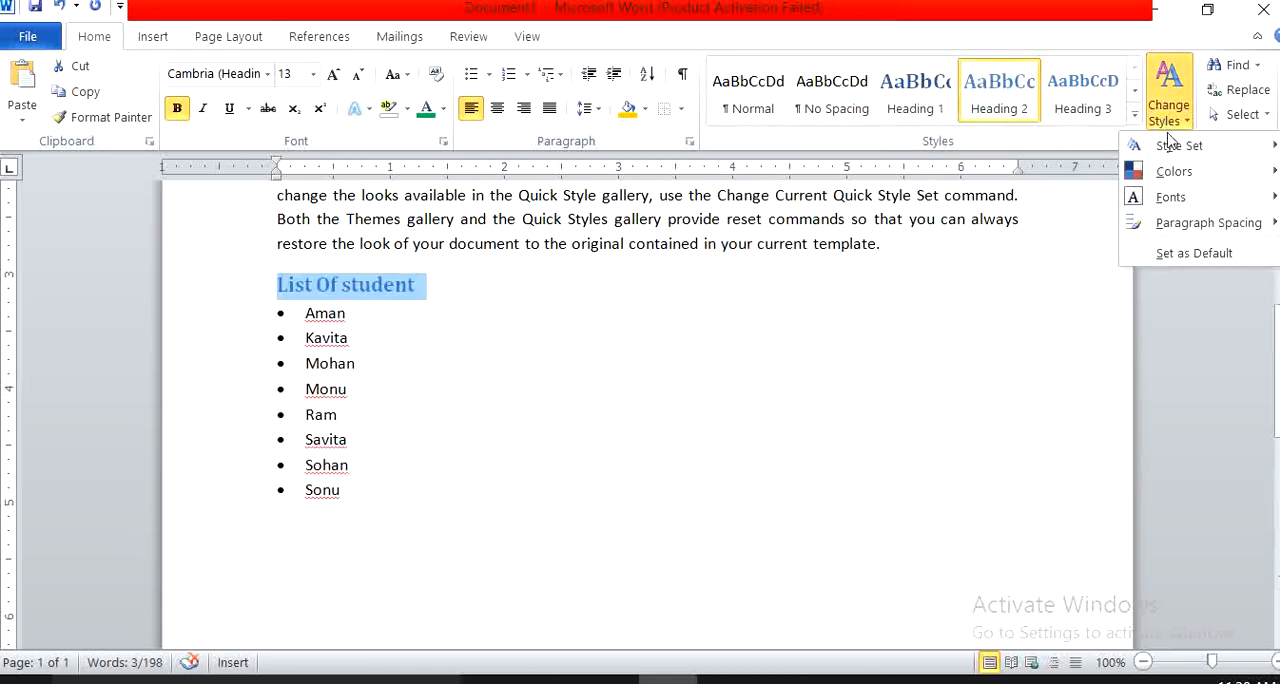
{"action": "mouse_move", "coordinate": [1165, 145]}
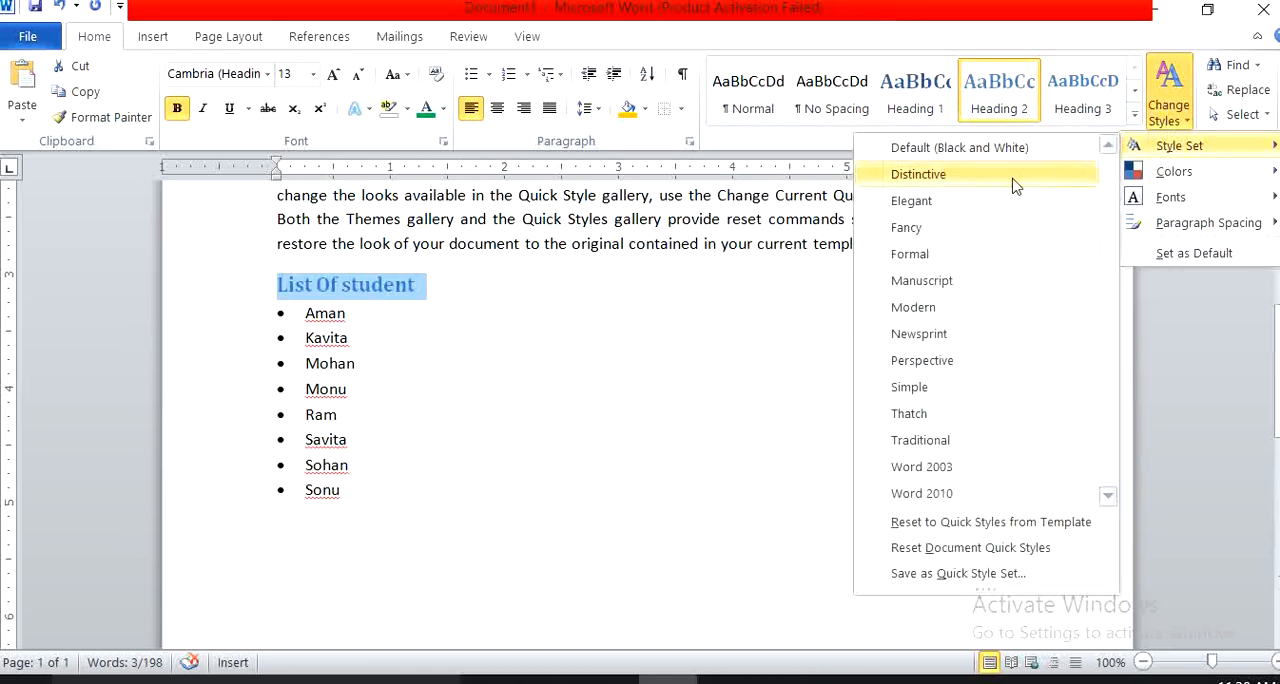
{"action": "left_click", "coordinate": [945, 308]}
{"action": "left_click", "coordinate": [1167, 110]}
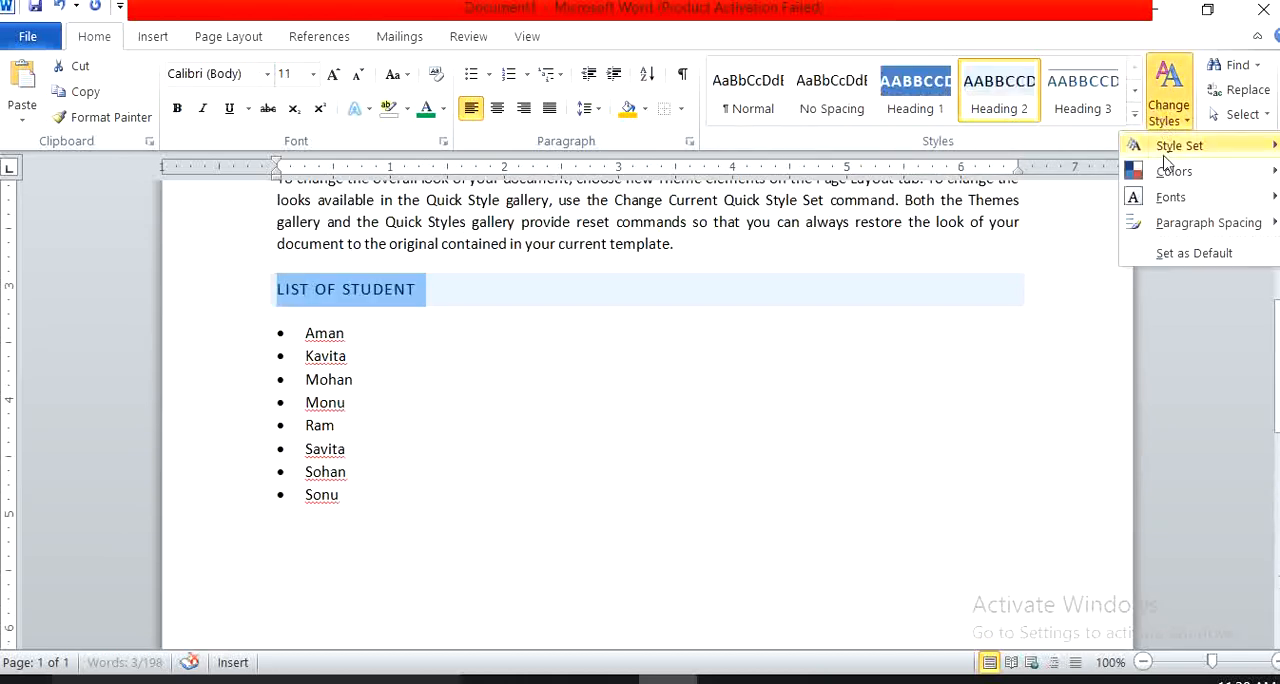
{"action": "mouse_move", "coordinate": [1165, 148]}
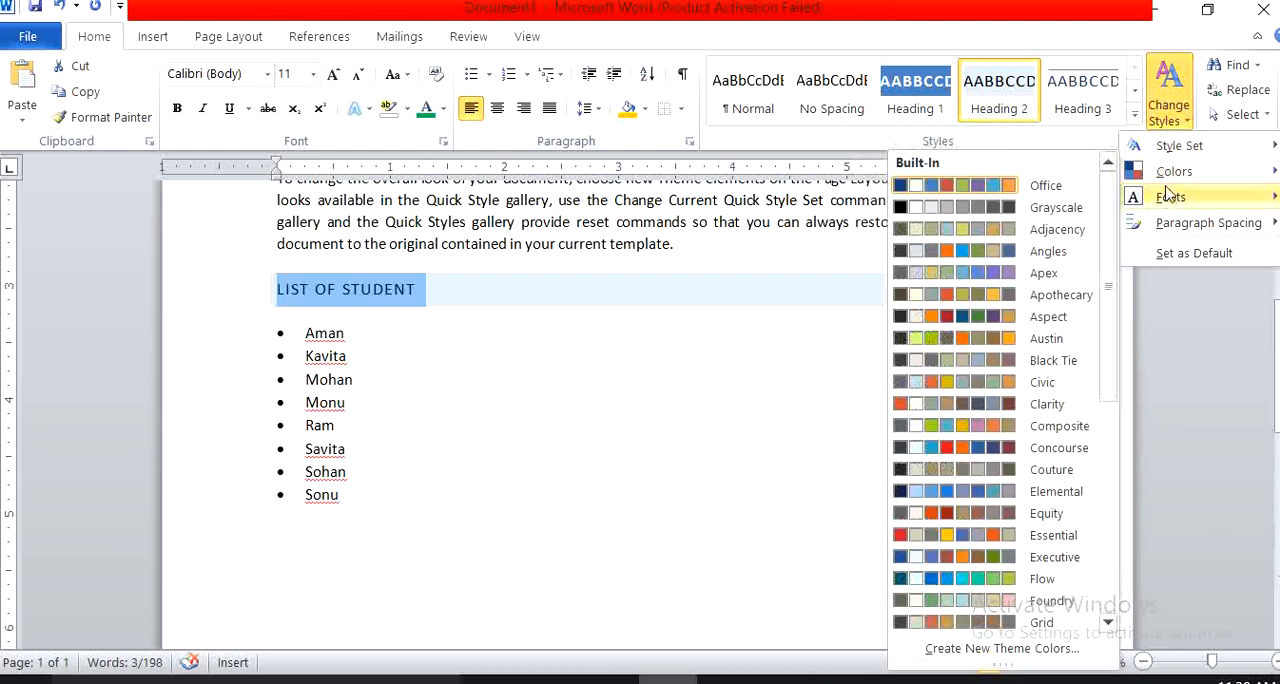
{"action": "mouse_move", "coordinate": [1168, 201]}
{"action": "left_click", "coordinate": [878, 389]}
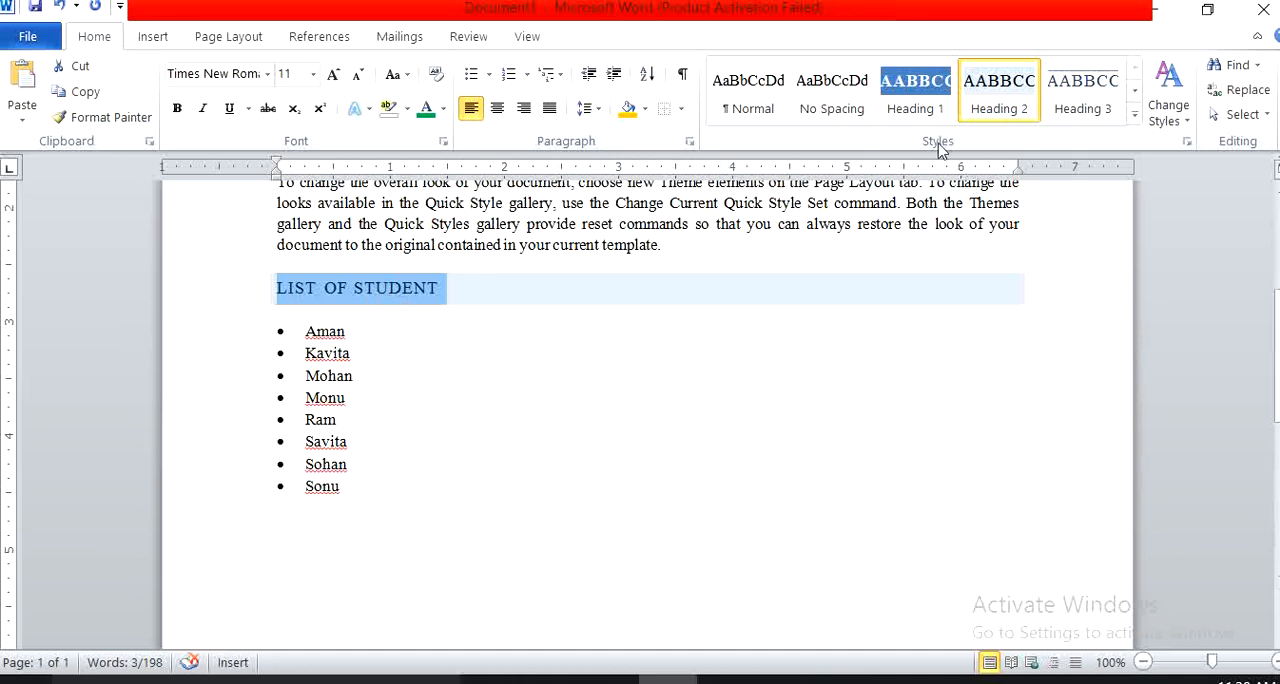
{"action": "left_click", "coordinate": [993, 66]}
Return to the start of the document and display the Insert commands to examine what can be inserted.
{"action": "scroll", "coordinate": [441, 394], "scroll_direction": "up", "scroll_amount": 2}
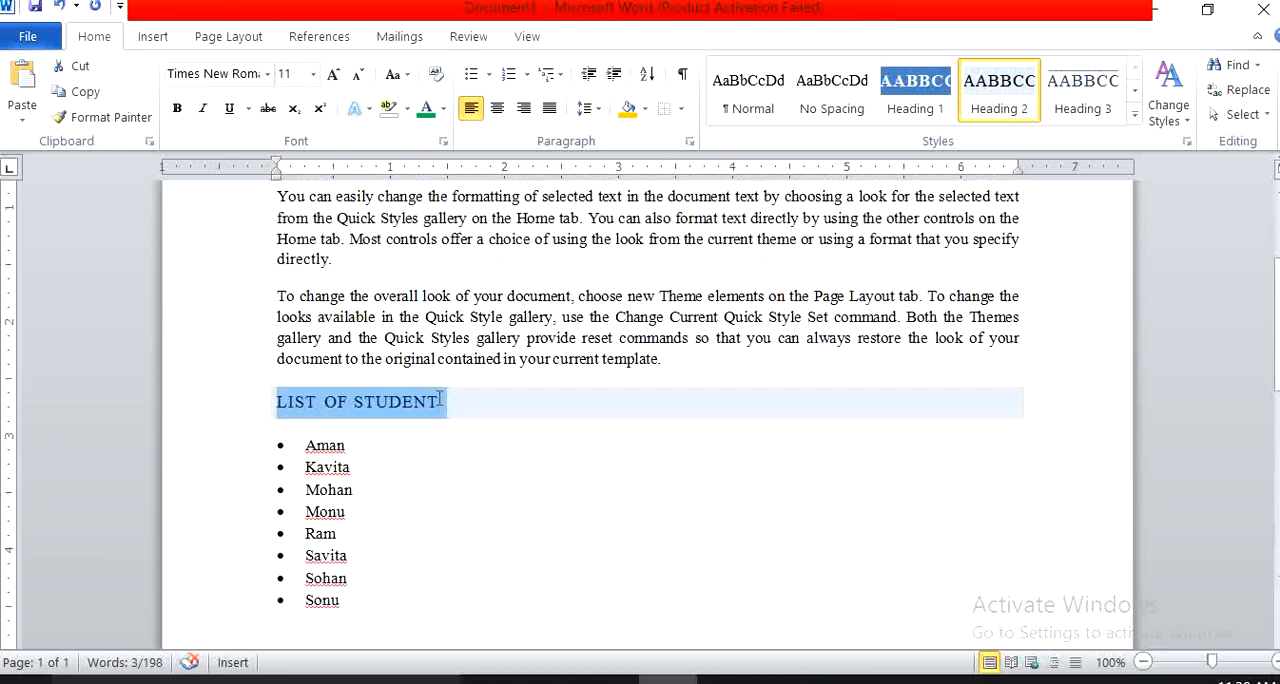
{"action": "scroll", "coordinate": [439, 399], "scroll_direction": "up", "scroll_amount": 3}
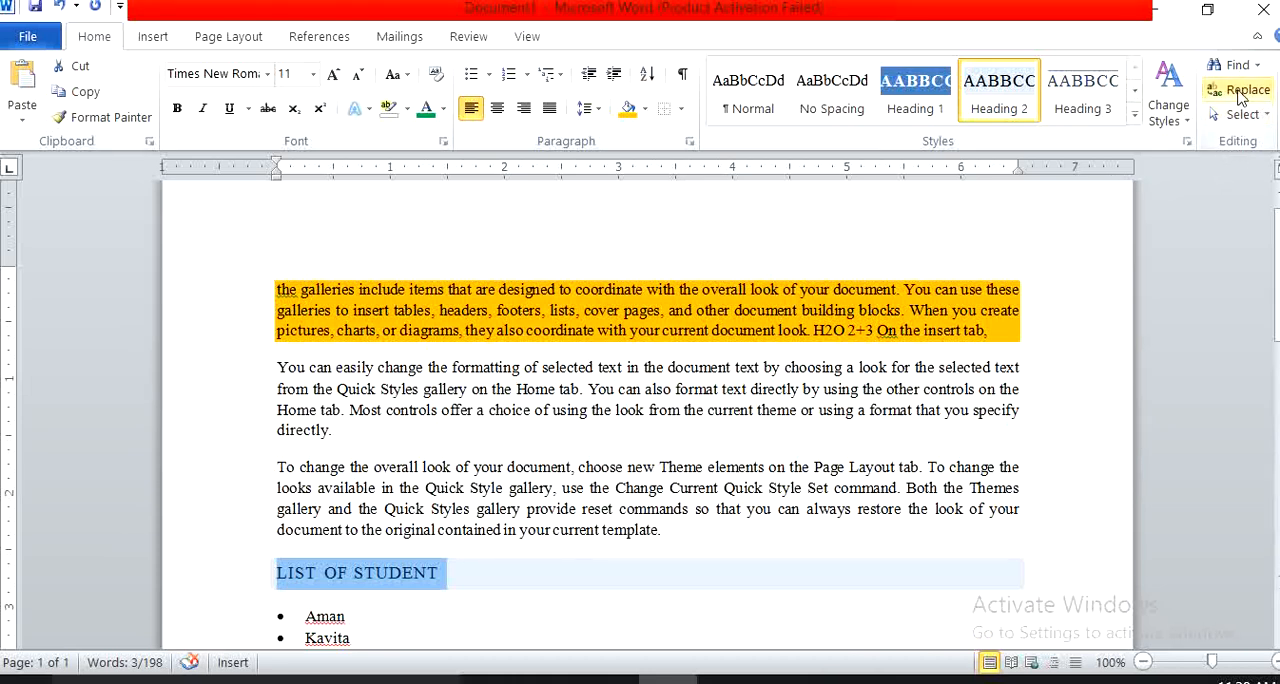
{"action": "left_click", "coordinate": [155, 40]}
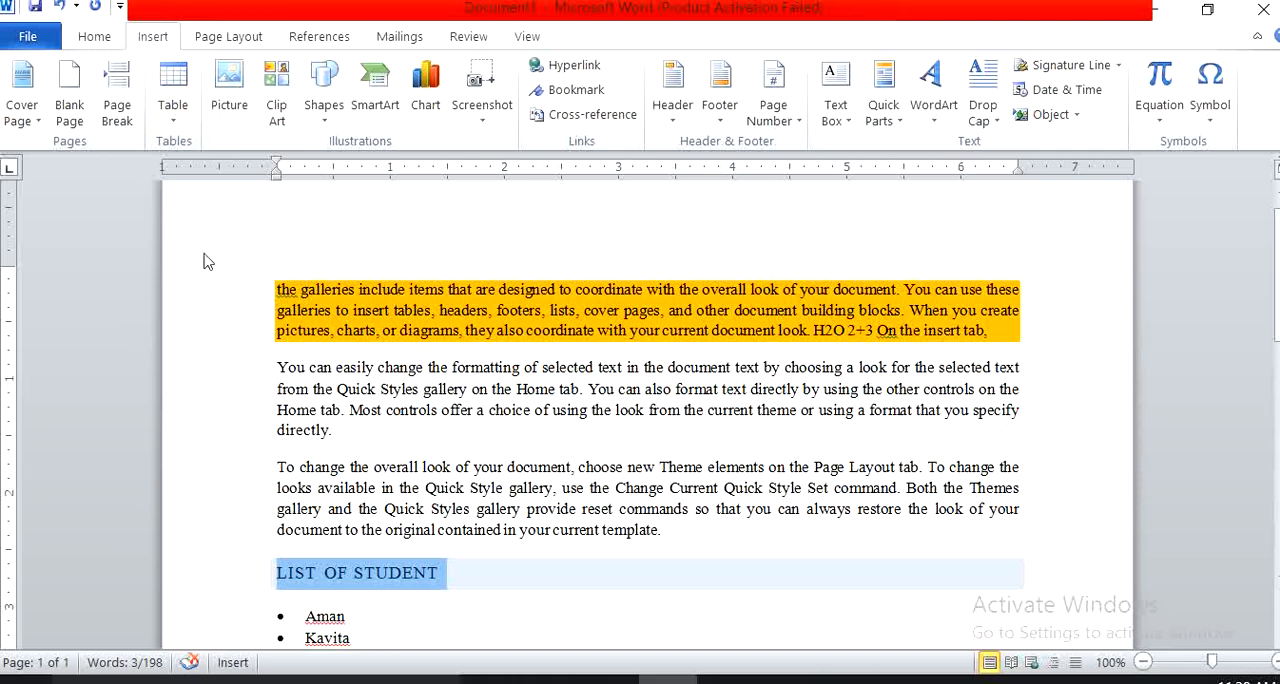
Switch to the Google Meet window in Chrome to check the meeting participants, and return to the Word document.
{"action": "mouse_move", "coordinate": [830, 680]}
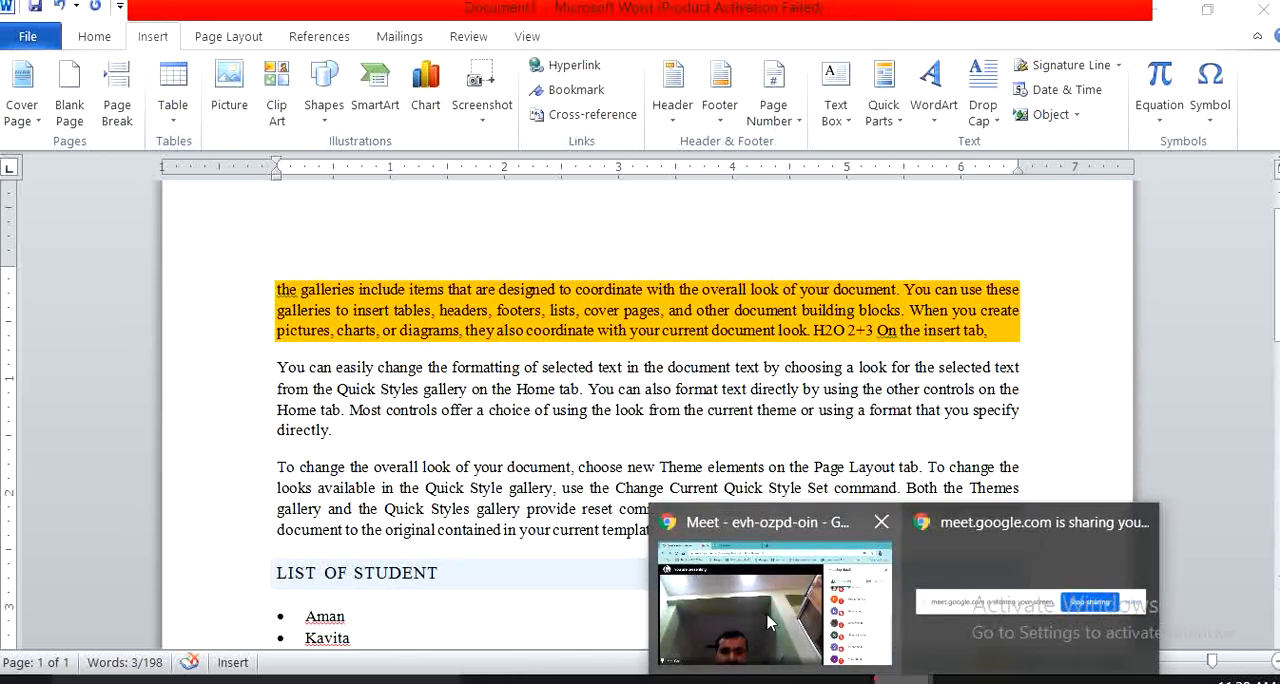
{"action": "left_click", "coordinate": [813, 648]}
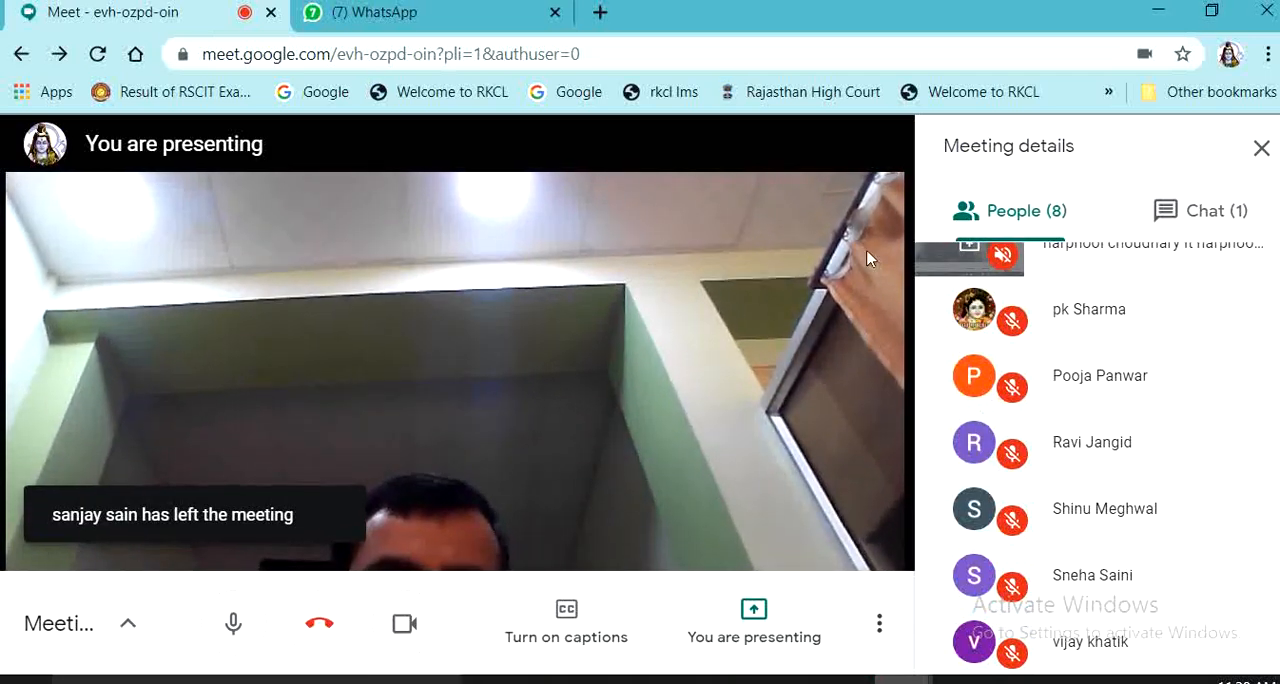
{"action": "scroll", "coordinate": [1020, 290], "scroll_direction": "up", "scroll_amount": 1}
{"action": "left_click", "coordinate": [1160, 10]}
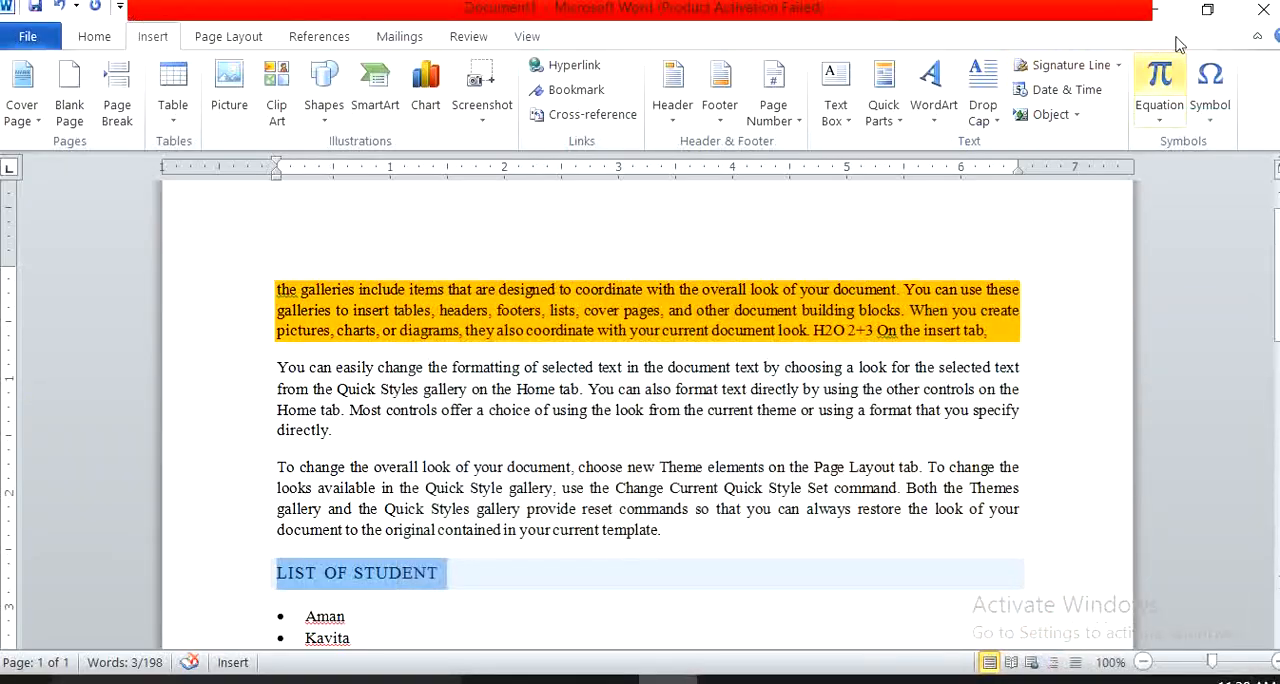
Minimize the Word document to reach the desktop and show the hidden notification area icons.
{"action": "left_click", "coordinate": [1150, 10]}
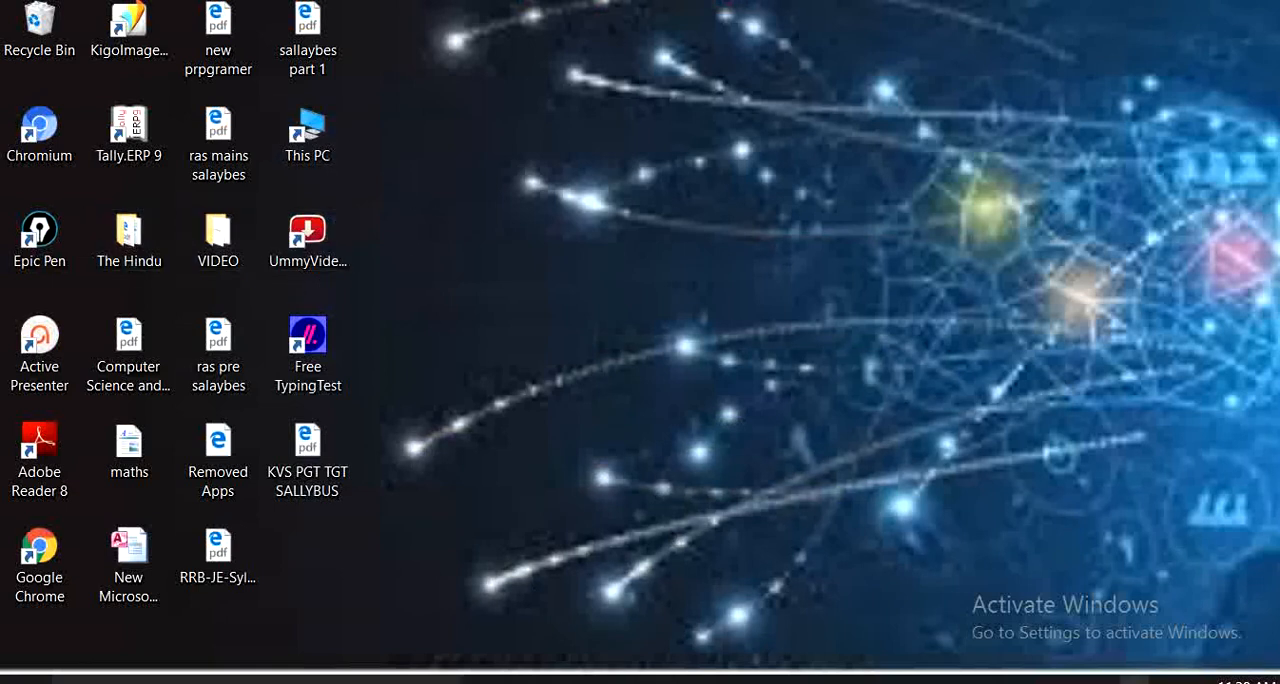
{"action": "left_click", "coordinate": [1077, 679]}
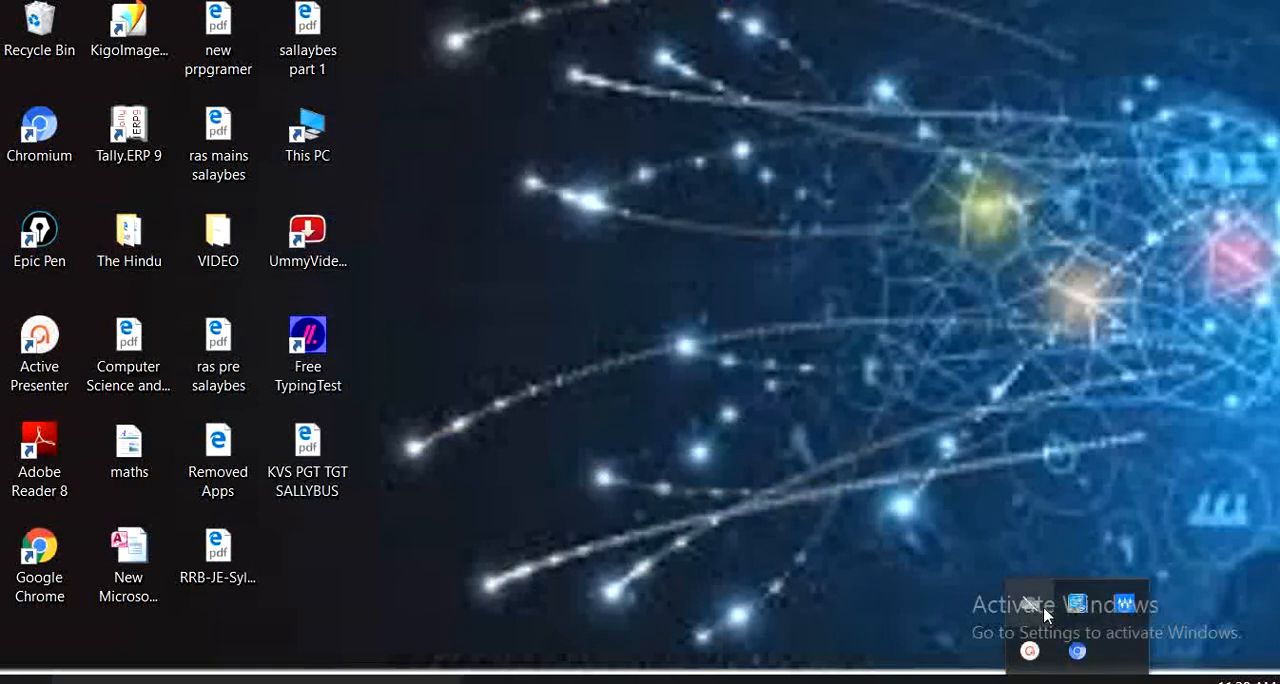